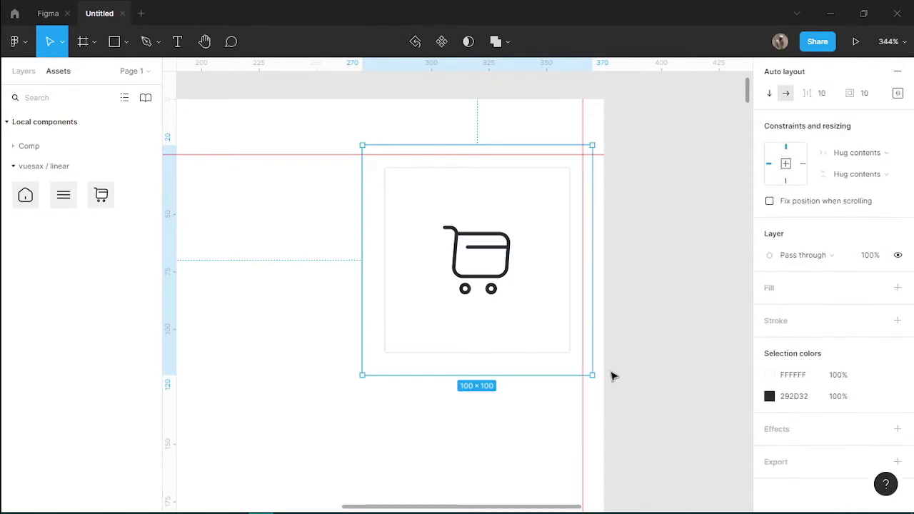
- Shrink the cart icon's outer frame to about 63 × 59
{"action": "left_click_drag", "start_coordinate": [607, 375], "coordinate": [510, 279]}
{"action": "left_click", "coordinate": [490, 297]}
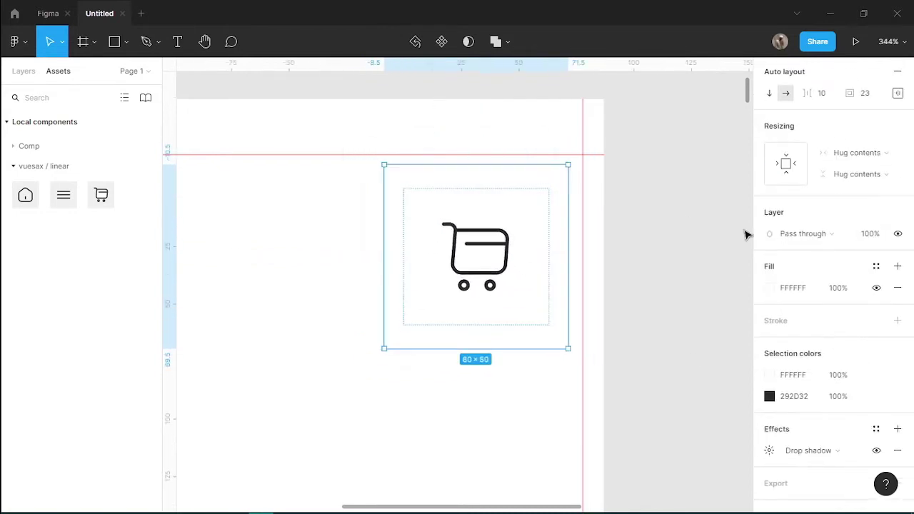
- Set the inner cart frame's auto layout padding to 10 and move the cart icon closer to the right guide
{"action": "left_click", "coordinate": [833, 152]}
{"action": "type", "text": "10"}
{"action": "key", "text": "Return"}
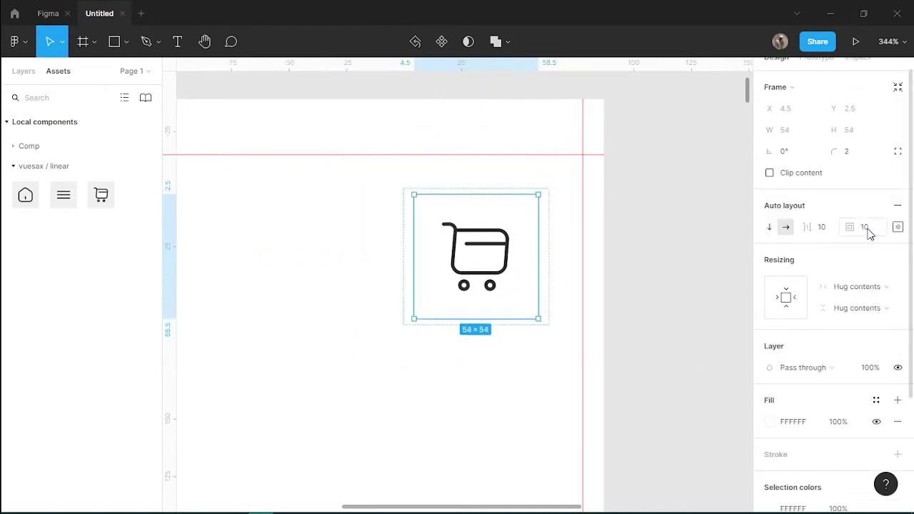
{"action": "left_click_drag", "start_coordinate": [502, 286], "coordinate": [525, 272]}
{"action": "left_click", "coordinate": [605, 215]}
- Draw a circle about 23 × 23 over the upper-right corner of the cart frame
{"action": "left_click", "coordinate": [127, 42]}
{"action": "left_click", "coordinate": [121, 119]}
{"action": "mouse_move", "coordinate": [534, 141]}
{"action": "left_mouse_down"}
{"action": "mouse_move", "coordinate": [566, 174]}
{"action": "mouse_move", "coordinate": [449, 188]}
{"action": "mouse_move", "coordinate": [540, 179]}
{"action": "mouse_move", "coordinate": [572, 206]}
{"action": "mouse_move", "coordinate": [547, 183]}
{"action": "left_mouse_up"}
{"action": "left_click", "coordinate": [728, 316]}
{"action": "left_click", "coordinate": [535, 169]}
- Fill the badge circle with solid red
{"action": "scroll", "coordinate": [821, 322], "scroll_direction": "down", "scroll_amount": 1}
{"action": "left_click", "coordinate": [769, 363]}
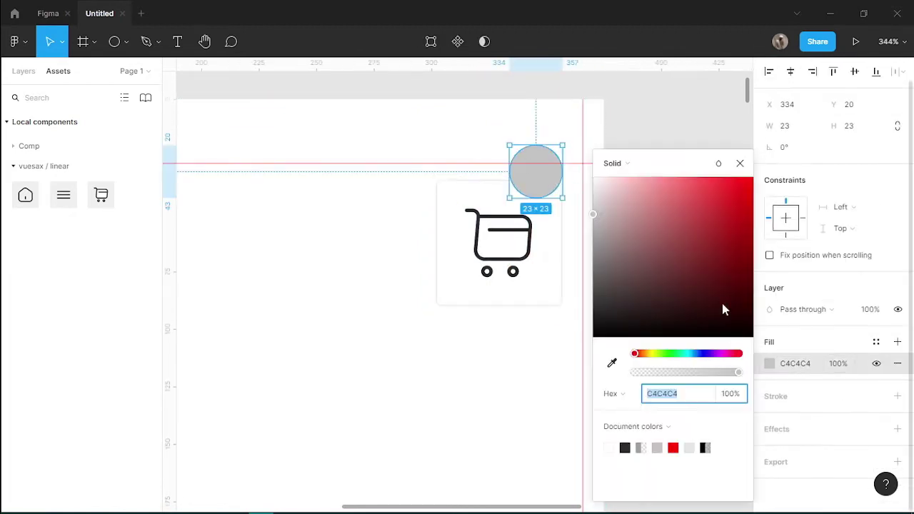
{"action": "type", "text": "FF0000"}
{"action": "left_click_drag", "start_coordinate": [738, 372], "coordinate": [696, 372]}
{"action": "key", "text": "Escape"}
{"action": "key", "text": "Escape"}
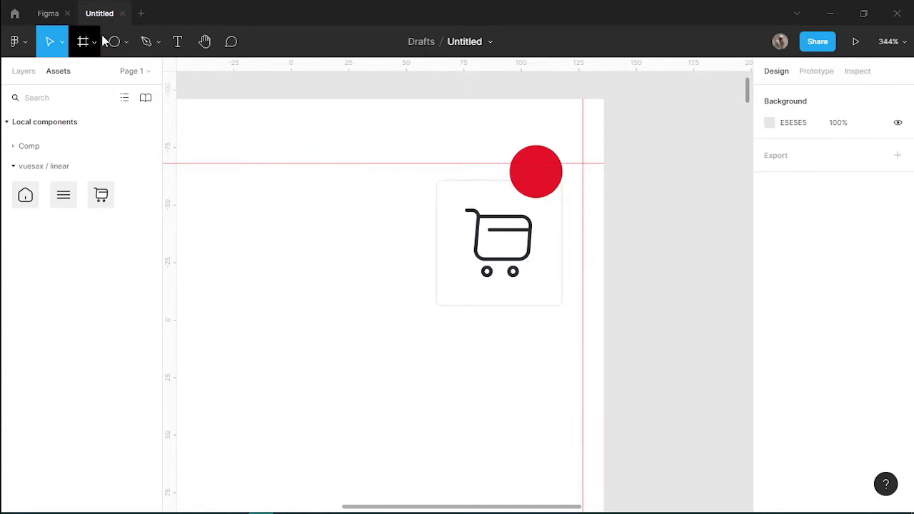
- Add a white number 3 inside the red circle, in Roboto Medium at size 14
{"action": "left_click", "coordinate": [528, 167]}
{"action": "type", "text": "3"}
{"action": "key", "text": "Escape"}
{"action": "left_click", "coordinate": [856, 408]}
{"action": "left_click", "coordinate": [868, 350]}
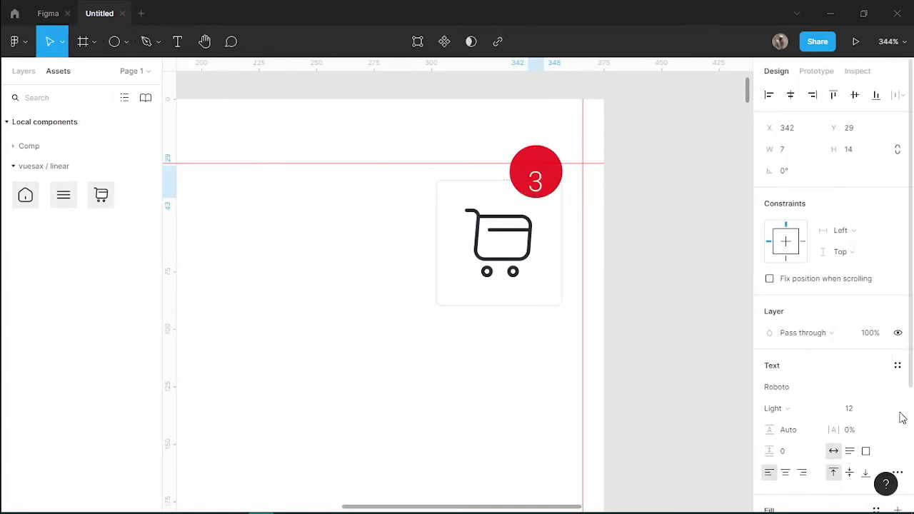
{"action": "left_click", "coordinate": [776, 408]}
{"action": "left_click", "coordinate": [788, 351]}
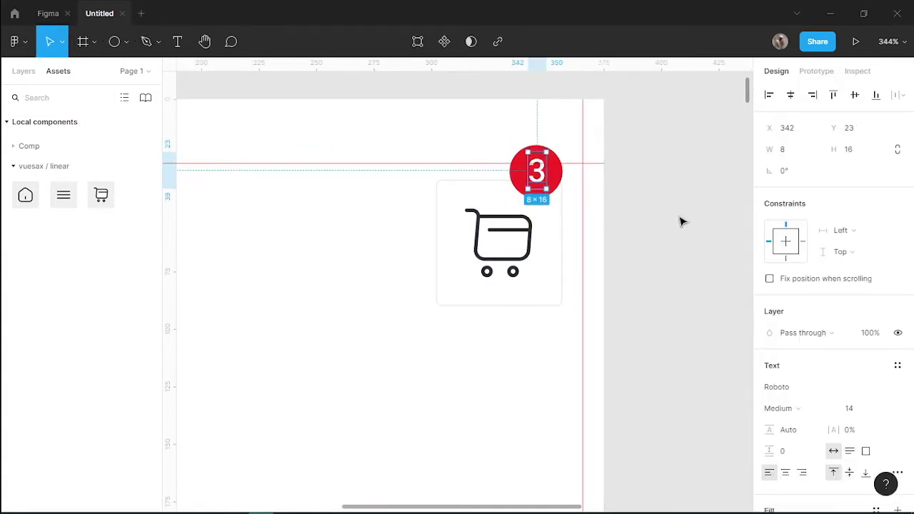
{"action": "left_click", "coordinate": [679, 220]}
- Shrink the cart icon's outer frame further to about 45 × 42
{"action": "scroll", "coordinate": [679, 221], "scroll_direction": "down", "scroll_amount": 10}
{"action": "left_click", "coordinate": [632, 227]}
{"action": "scroll", "coordinate": [632, 227], "scroll_direction": "up", "scroll_amount": 10}
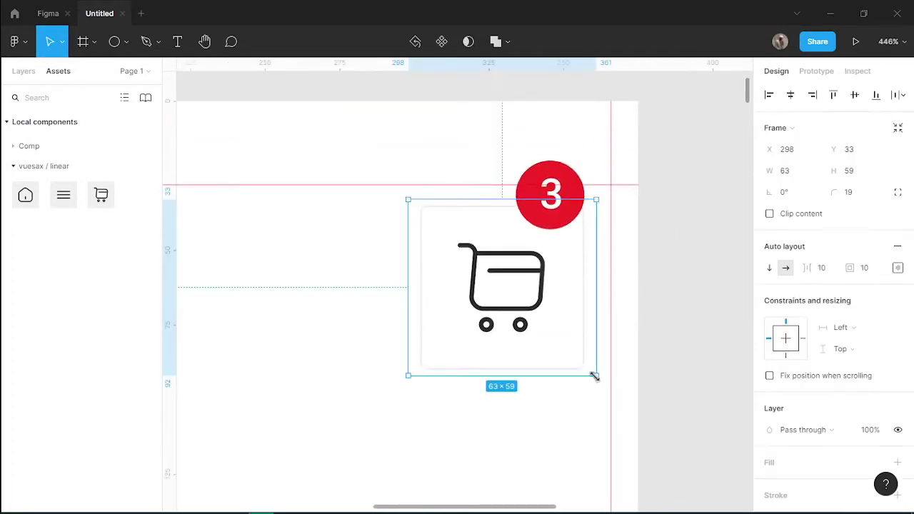
{"action": "left_click_drag", "start_coordinate": [597, 374], "coordinate": [552, 312]}
{"action": "left_click", "coordinate": [683, 249]}
{"action": "scroll", "coordinate": [683, 251], "scroll_direction": "down", "scroll_amount": 4}
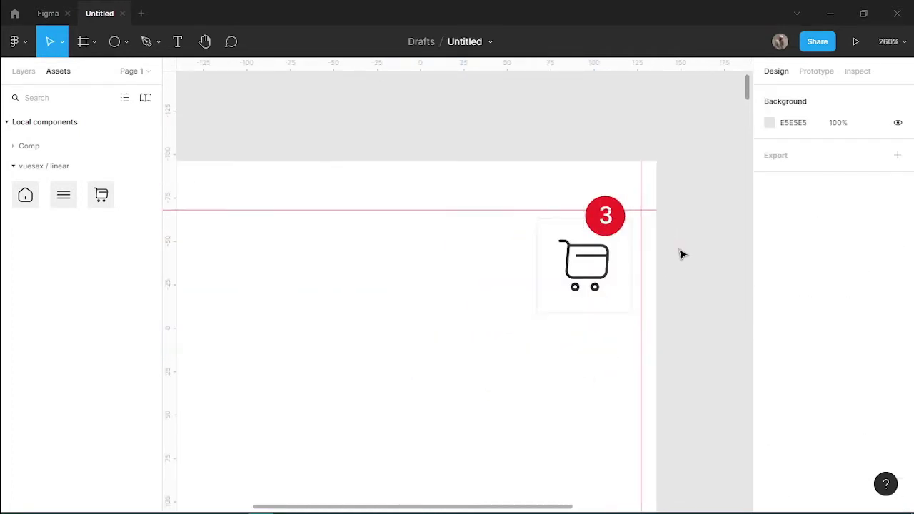
- Check the page in presentation view and group the red badge circle with its number 3
{"action": "key", "text": "alt+Tab"}
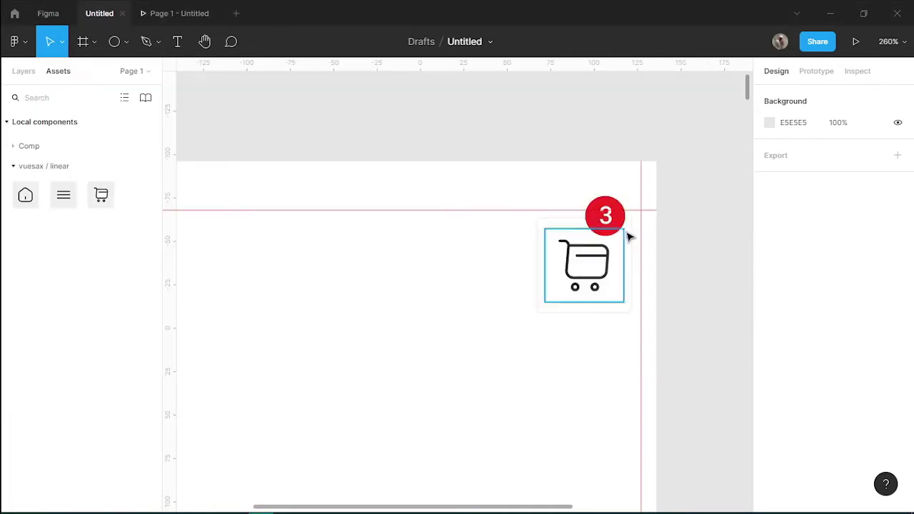
{"action": "left_click", "coordinate": [620, 227]}
{"action": "left_click", "coordinate": [605, 215], "text": "shift"}
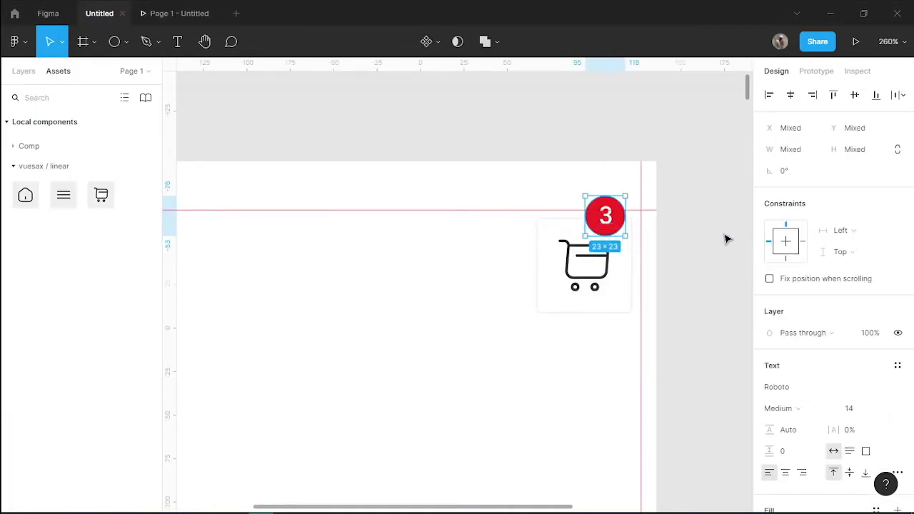
{"action": "key", "text": "ctrl+g"}
- Try to group the badge with the cart icon and scale the group to about 30 × 40
{"action": "left_click", "coordinate": [622, 298], "text": "shift"}
{"action": "key", "text": "ctrl+g"}
{"action": "left_click_drag", "start_coordinate": [621, 297], "coordinate": [592, 268]}
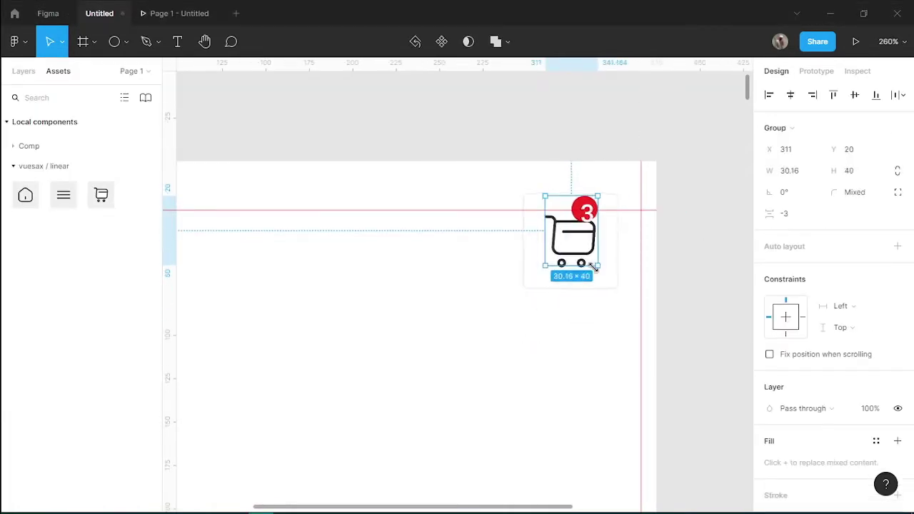
{"action": "key", "text": "ctrl+z"}
{"action": "key", "text": "ctrl+z"}
- Shrink the cart's white frame so that it fits more tightly around the cart icon
{"action": "scroll", "coordinate": [663, 281], "scroll_direction": "up", "scroll_amount": 5}
{"action": "left_click", "coordinate": [588, 386]}
{"action": "key", "text": "Escape"}
{"action": "left_click", "coordinate": [595, 320]}
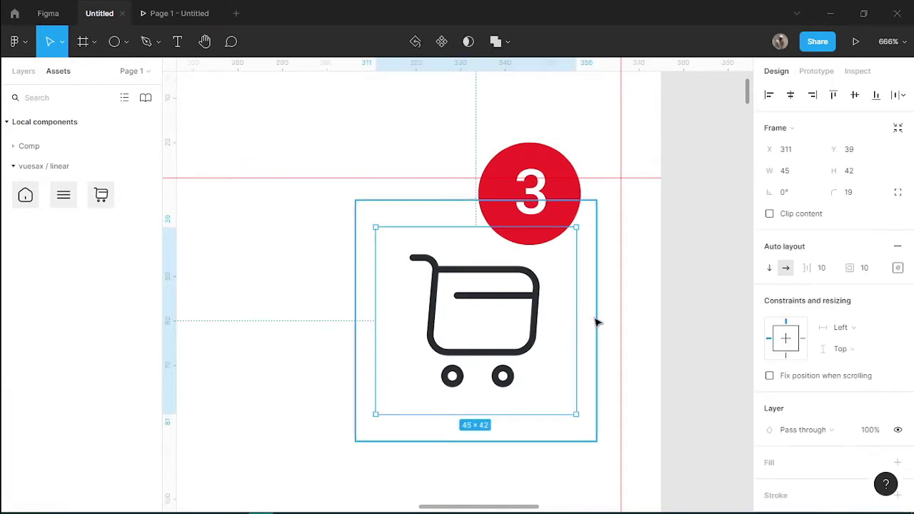
{"action": "left_click", "coordinate": [605, 414]}
{"action": "left_click", "coordinate": [596, 441]}
{"action": "left_click_drag", "start_coordinate": [596, 440], "coordinate": [484, 401]}
{"action": "left_click", "coordinate": [543, 433]}
{"action": "left_click", "coordinate": [497, 342]}
{"action": "left_click", "coordinate": [520, 361]}
- Move the red badge onto the upper-right corner of the cart icon
{"action": "left_click_drag", "start_coordinate": [558, 220], "coordinate": [516, 283]}
{"action": "left_click_drag", "start_coordinate": [541, 311], "coordinate": [497, 277]}
{"action": "double_click", "coordinate": [508, 279]}
{"action": "key", "text": "ctrl+z"}
{"action": "left_click", "coordinate": [558, 226]}
{"action": "scroll", "coordinate": [557, 226], "scroll_direction": "down", "scroll_amount": 10, "text": "ctrl"}
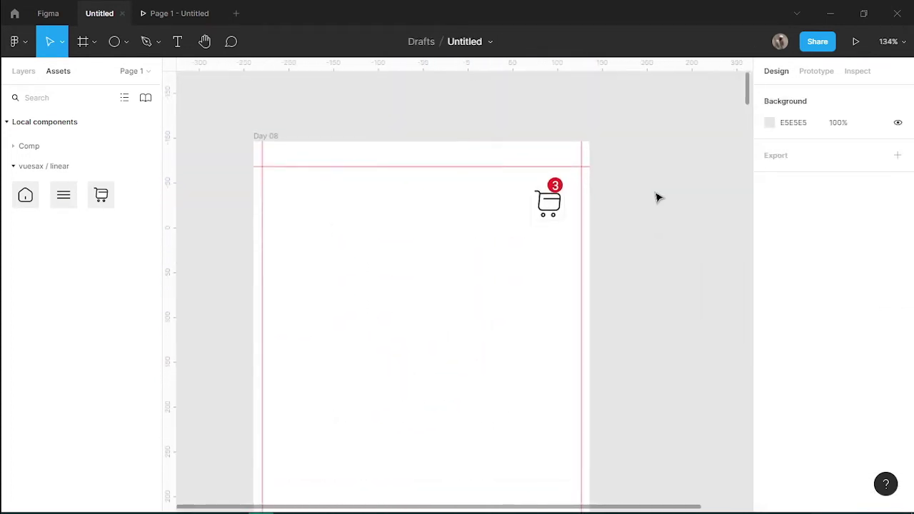
- Check the preview and place the menu component inside the left guide, level with the cart, at X 30, Y 54
{"action": "key", "text": "alt+Tab"}
{"action": "left_click", "coordinate": [736, 265]}
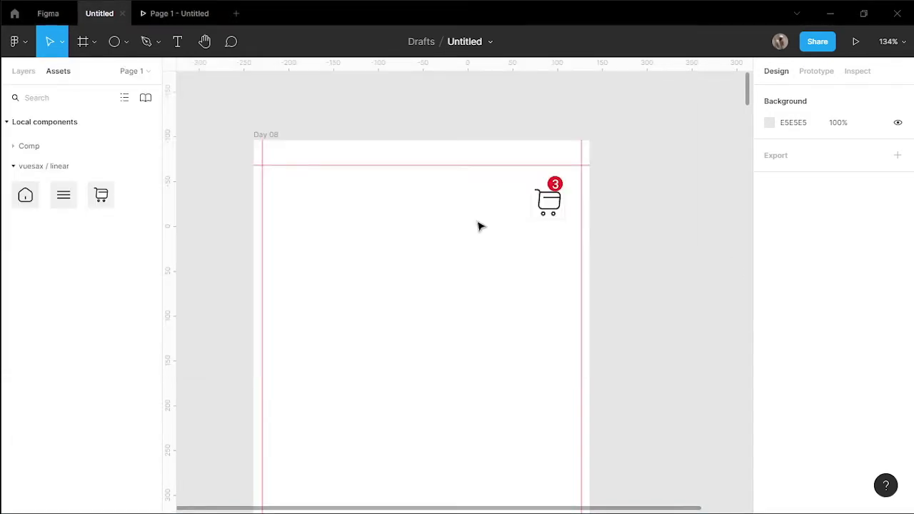
{"action": "left_click_drag", "start_coordinate": [329, 212], "coordinate": [298, 209]}
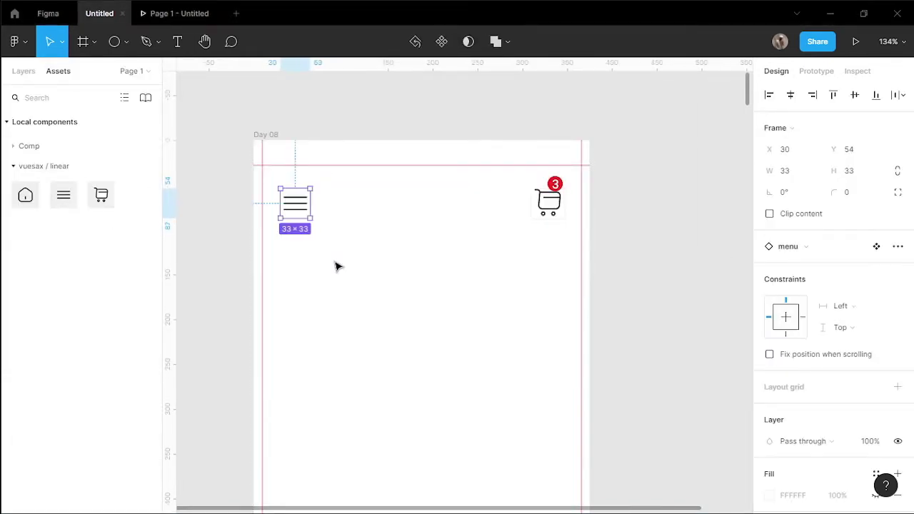
- Wrap the menu icon in an auto layout frame with 10 padding and give it a white fill
{"action": "scroll", "coordinate": [296, 212], "scroll_direction": "up", "scroll_amount": 5, "text": "ctrl"}
{"action": "key", "text": "shift+a"}
{"action": "scroll", "coordinate": [892, 333], "scroll_direction": "down", "scroll_amount": 3}
{"action": "left_click", "coordinate": [892, 328]}
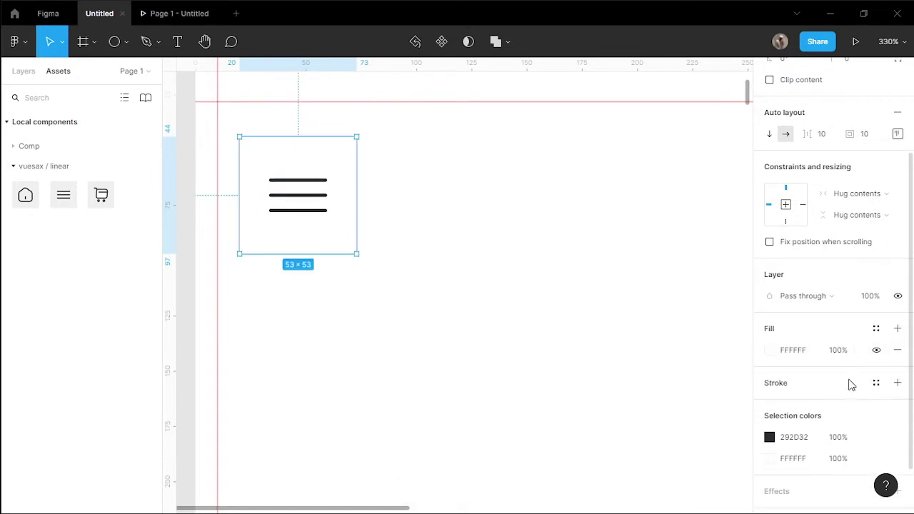
- Give the menu frame a drop shadow with X 0, Y 0 and blur 1, and set its corner radius to 1
{"action": "scroll", "coordinate": [850, 385], "scroll_direction": "down", "scroll_amount": 2}
{"action": "left_click", "coordinate": [897, 430]}
{"action": "left_click", "coordinate": [769, 451]}
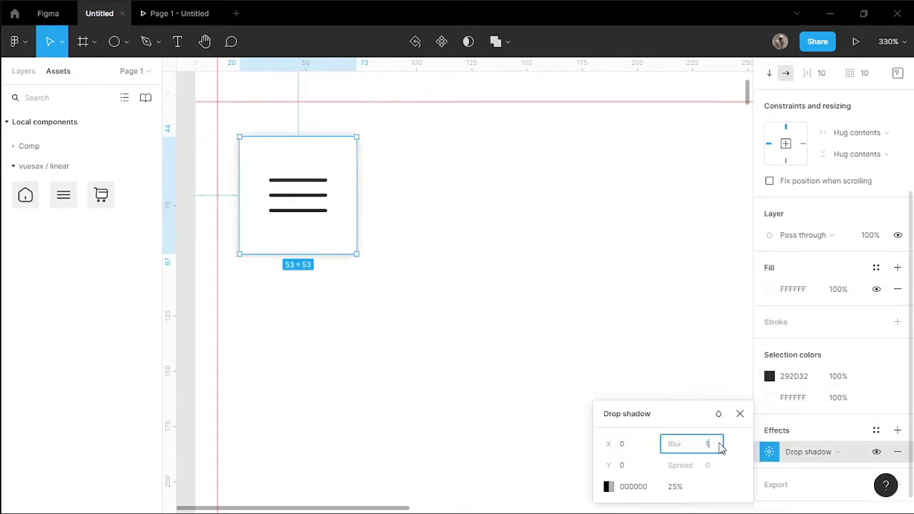
{"action": "scroll", "coordinate": [809, 214], "scroll_direction": "up", "scroll_amount": 3}
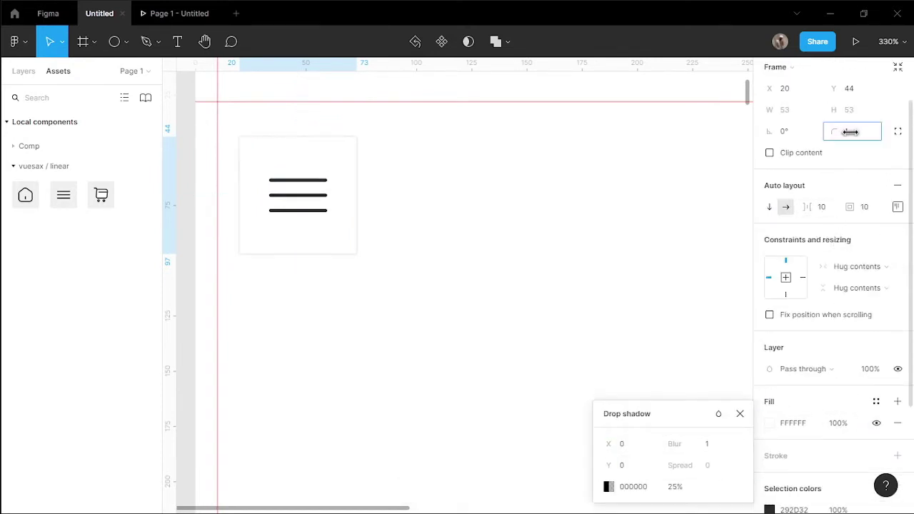
{"action": "left_click", "coordinate": [553, 220]}
{"action": "scroll", "coordinate": [485, 224], "scroll_direction": "down", "scroll_amount": 4}
- Set the menu frame's auto layout padding to 5
{"action": "left_click", "coordinate": [414, 217]}
{"action": "scroll", "coordinate": [417, 217], "scroll_direction": "up", "scroll_amount": 5}
{"action": "left_click", "coordinate": [874, 271]}
{"action": "type", "text": "8"}
{"action": "key", "text": "Return"}
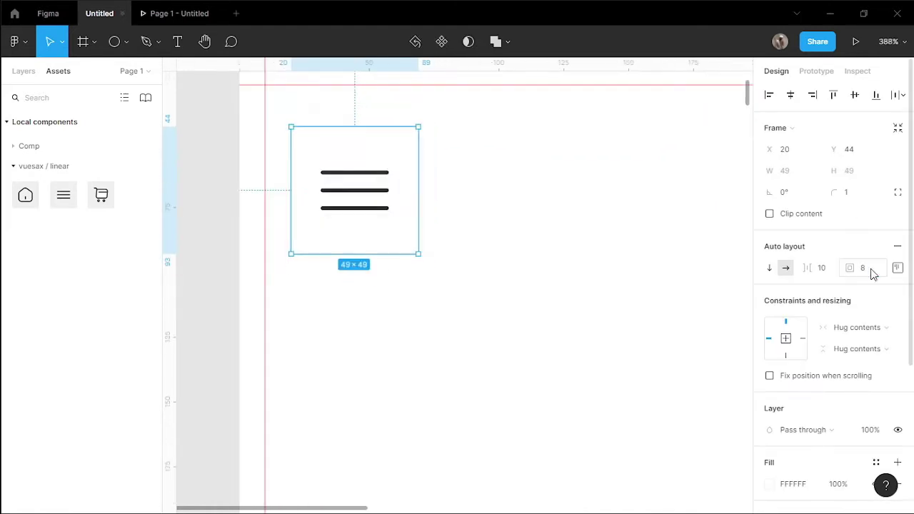
{"action": "left_click", "coordinate": [873, 274]}
{"action": "type", "text": "5"}
{"action": "key", "text": "Return"}
{"action": "left_click", "coordinate": [669, 287]}
{"action": "scroll", "coordinate": [669, 288], "scroll_direction": "down", "scroll_amount": 1}
- Center the menu icon within its auto layout frame and shrink the frame to 38 × 38
{"action": "left_click", "coordinate": [327, 298]}
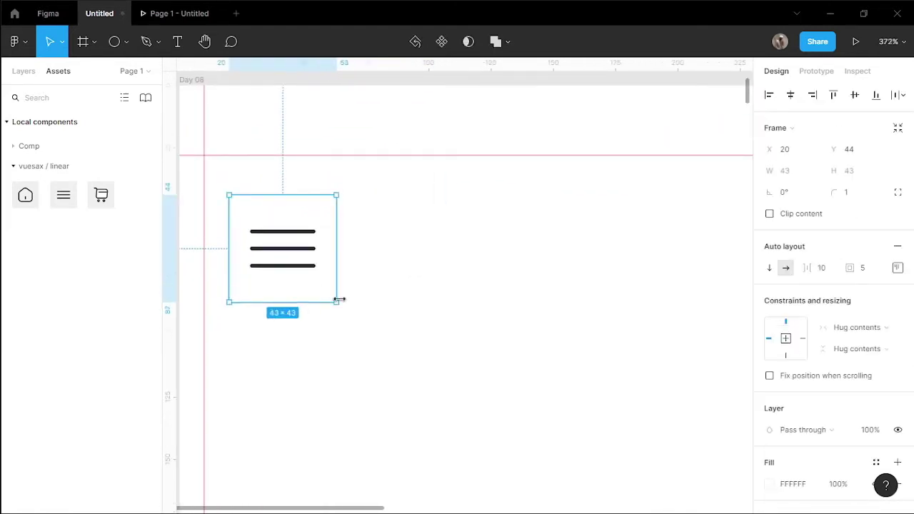
{"action": "left_click", "coordinate": [898, 267]}
{"action": "mouse_move", "coordinate": [337, 301]}
{"action": "left_mouse_down"}
{"action": "mouse_move", "coordinate": [312, 281]}
{"action": "mouse_move", "coordinate": [326, 277]}
{"action": "mouse_move", "coordinate": [322, 308]}
{"action": "left_mouse_up"}
{"action": "left_click", "coordinate": [350, 327]}
{"action": "scroll", "coordinate": [350, 327], "scroll_direction": "down", "scroll_amount": 1}
{"action": "key", "text": "ctrl+z"}
{"action": "left_click", "coordinate": [360, 339]}
{"action": "scroll", "coordinate": [360, 339], "scroll_direction": "down", "scroll_amount": 5}
{"action": "left_click", "coordinate": [308, 235]}
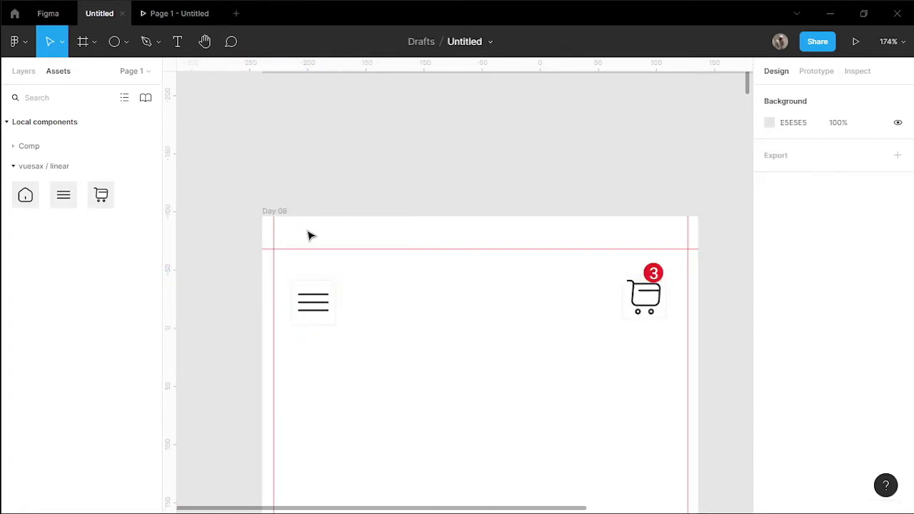
- Check the preview and move the menu frame up to Y 48 to line up with the cart and its badge
{"action": "left_click", "coordinate": [171, 19]}
{"action": "left_click", "coordinate": [100, 13]}
{"action": "left_click", "coordinate": [324, 312]}
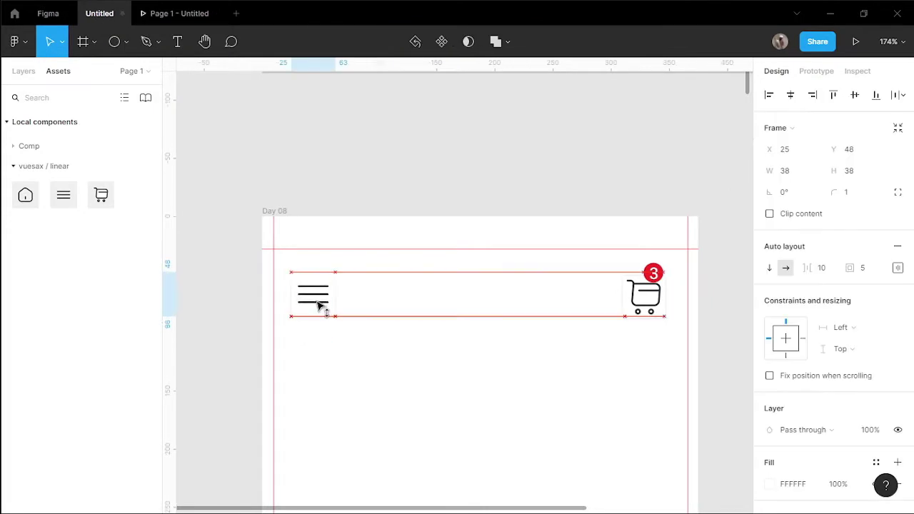
{"action": "key", "text": "Escape"}
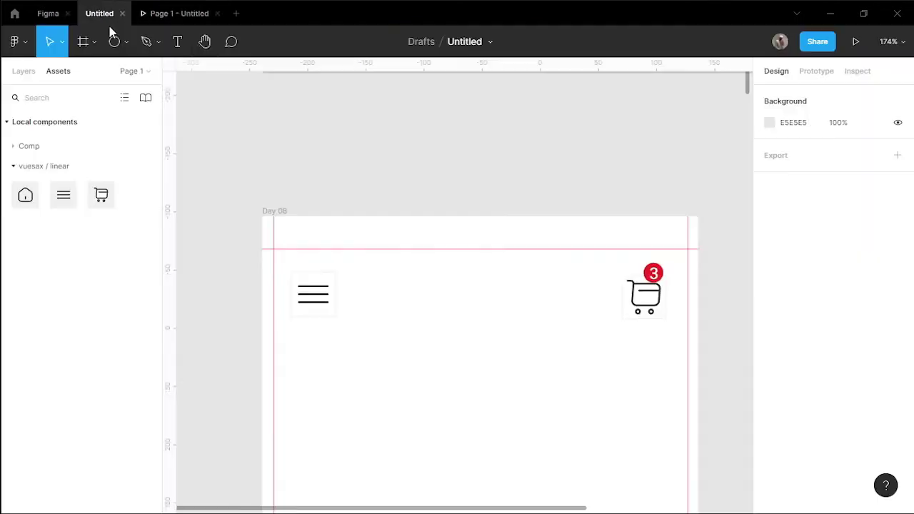
- Add the text "Hi-Tech" below the menu icon
{"action": "scroll", "coordinate": [457, 286], "scroll_direction": "down", "scroll_amount": 3}
{"action": "left_click", "coordinate": [178, 41]}
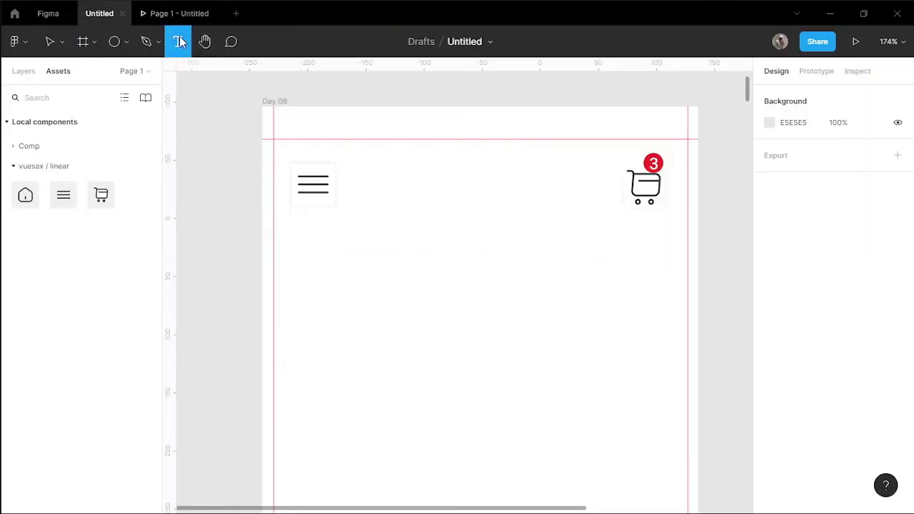
{"action": "left_click", "coordinate": [315, 284]}
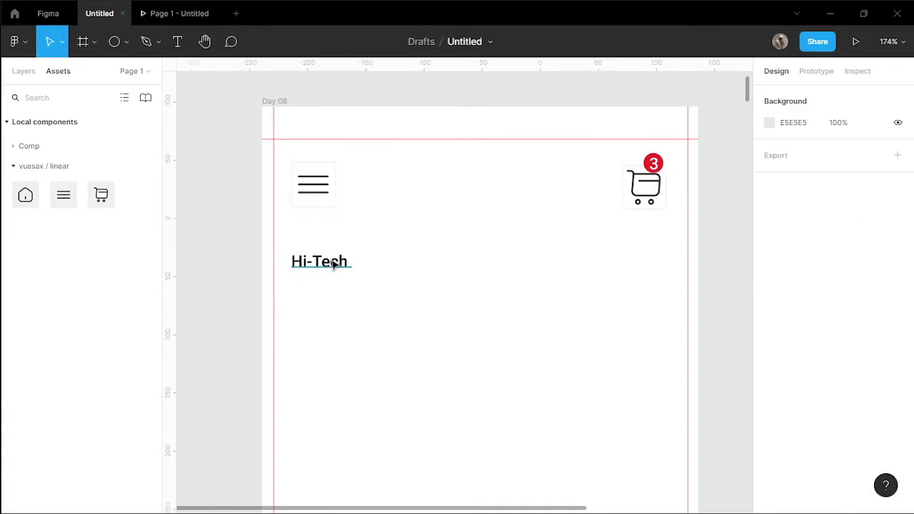
- Duplicate the "Hi-Tech" text beside the original and change the copy to "Prouducts and Services"
{"action": "left_click_drag", "start_coordinate": [333, 261], "coordinate": [398, 277], "text": "alt"}
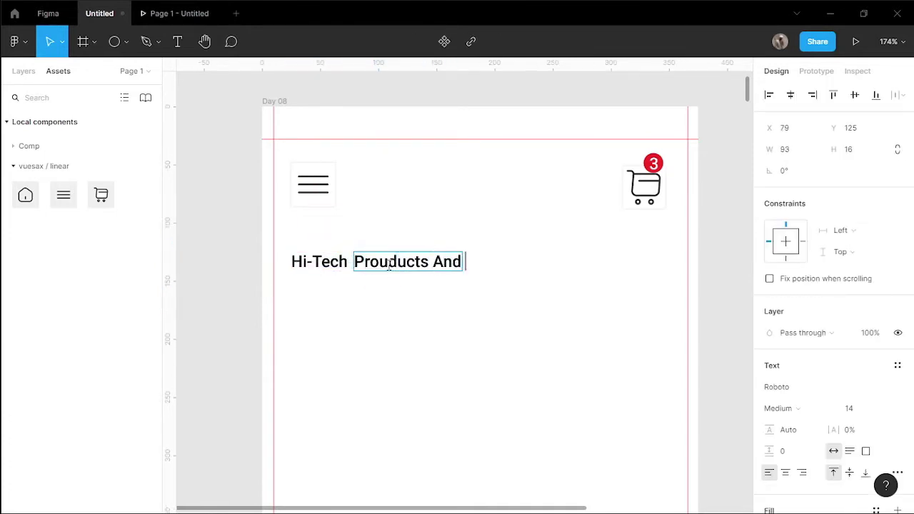
{"action": "double_click", "coordinate": [441, 263]}
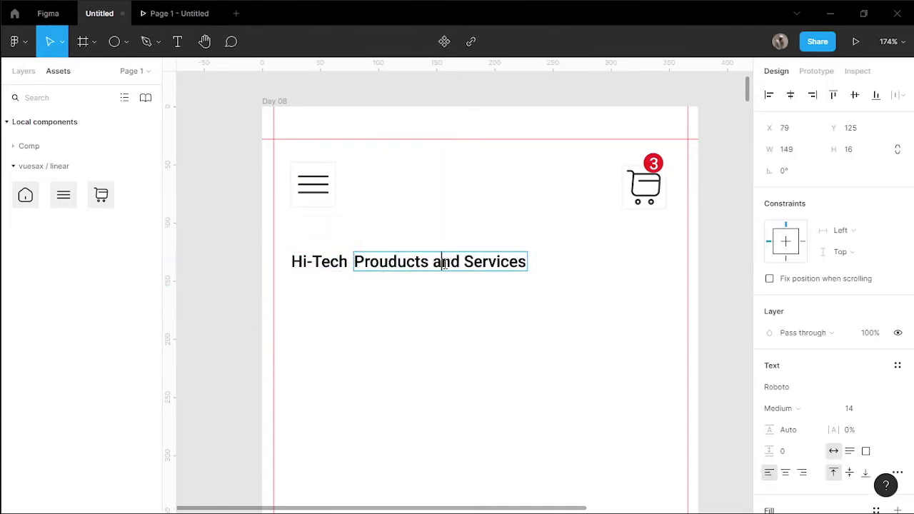
{"action": "key", "text": "Escape"}
- Set the font weight of "Prouducts and Services" to Light
{"action": "left_click", "coordinate": [821, 413]}
{"action": "left_click", "coordinate": [807, 338]}
{"action": "left_click", "coordinate": [826, 412]}
{"action": "left_click", "coordinate": [807, 323]}
{"action": "left_click", "coordinate": [467, 277]}
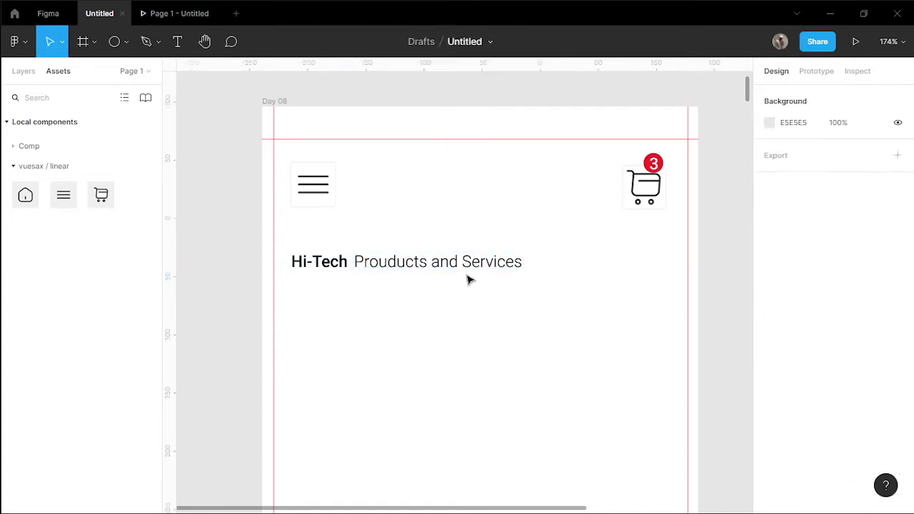
{"action": "left_click", "coordinate": [468, 277]}
- Set the font size of the "Hi-Tech" text to 18
{"action": "left_click", "coordinate": [319, 262]}
{"action": "left_click", "coordinate": [849, 408]}
{"action": "left_click", "coordinate": [857, 421]}
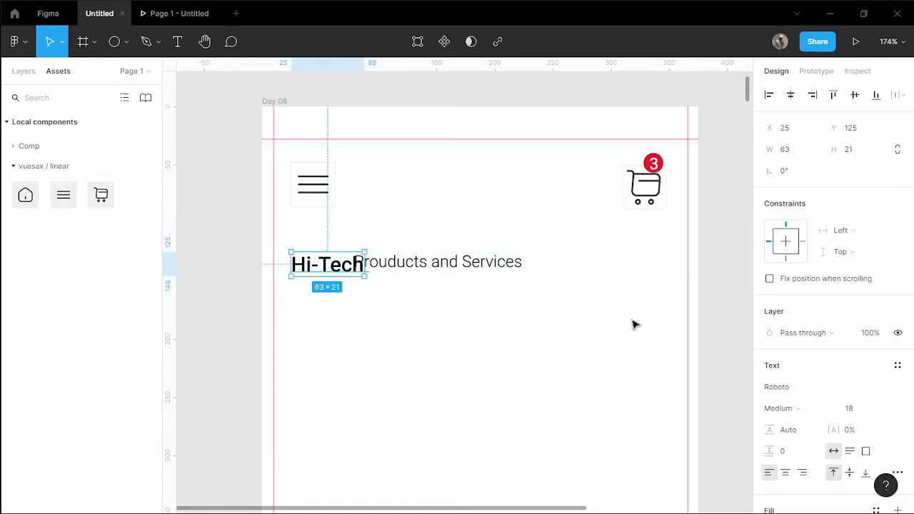
- Move "Prouducts and Services" clear of the "Hi-Tech" text and shift both texts right so the heading starts at X 32
{"action": "left_click_drag", "start_coordinate": [424, 272], "coordinate": [438, 277]}
{"action": "left_click", "coordinate": [409, 300]}
{"action": "left_click", "coordinate": [348, 272]}
{"action": "left_click", "coordinate": [392, 267], "text": "shift"}
{"action": "left_click_drag", "start_coordinate": [331, 275], "coordinate": [339, 274]}
{"action": "left_click", "coordinate": [395, 336]}
{"action": "scroll", "coordinate": [394, 336], "scroll_direction": "down", "scroll_amount": 1}
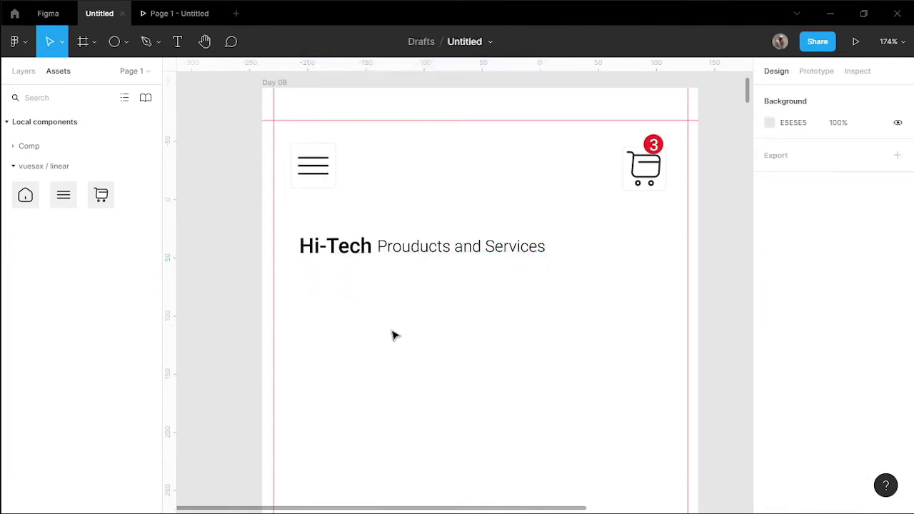
- Add a copied line under the heading reading "The Biggest online electronic store", in Light weight at size 10
{"action": "left_click_drag", "start_coordinate": [479, 246], "coordinate": [415, 276]}
{"action": "double_click", "coordinate": [414, 276]}
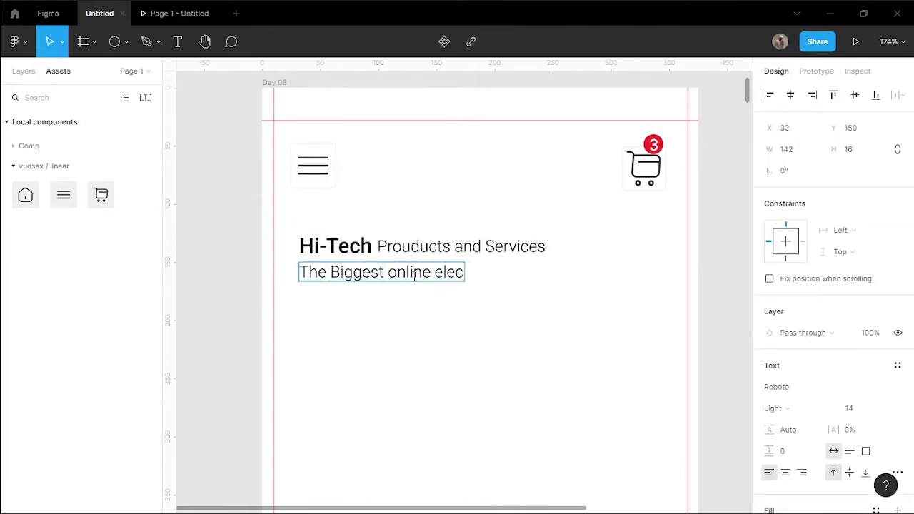
{"action": "left_click", "coordinate": [807, 407]}
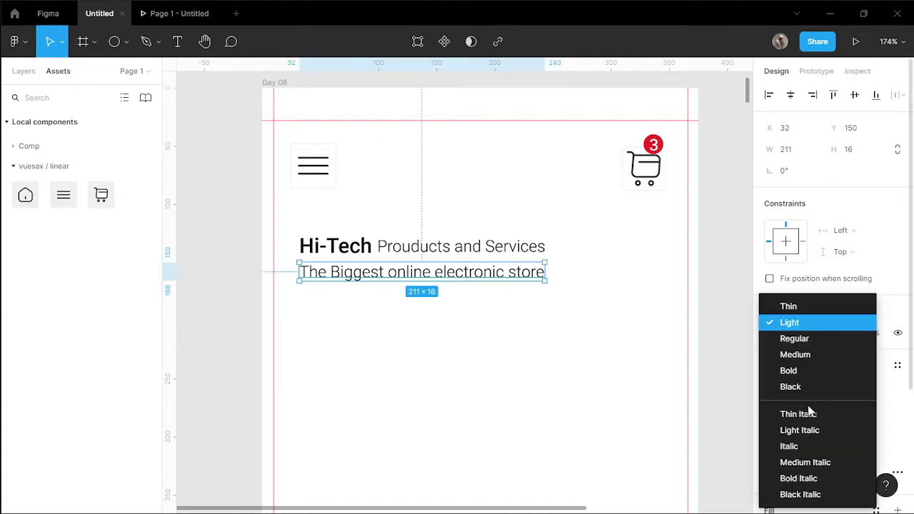
{"action": "left_click", "coordinate": [837, 326]}
{"action": "left_click", "coordinate": [879, 408]}
{"action": "left_click", "coordinate": [864, 286]}
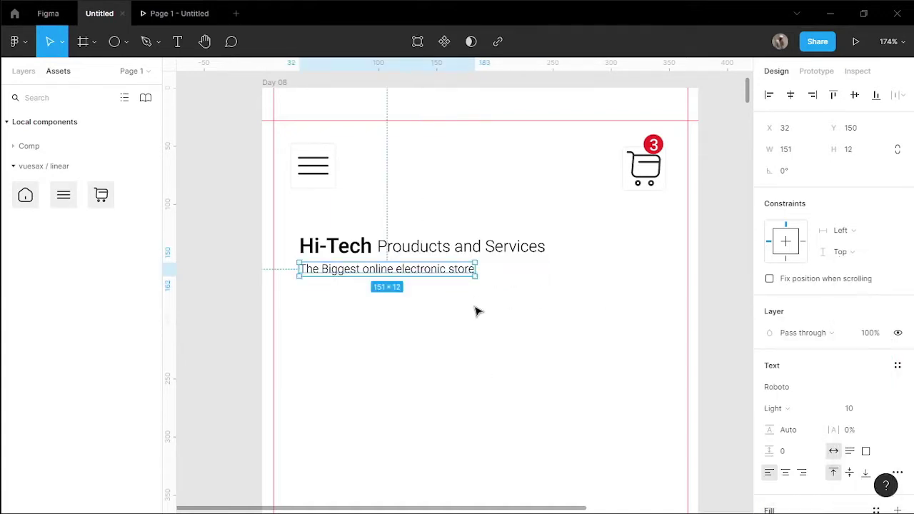
{"action": "double_click", "coordinate": [453, 268]}
{"action": "left_click", "coordinate": [498, 326]}
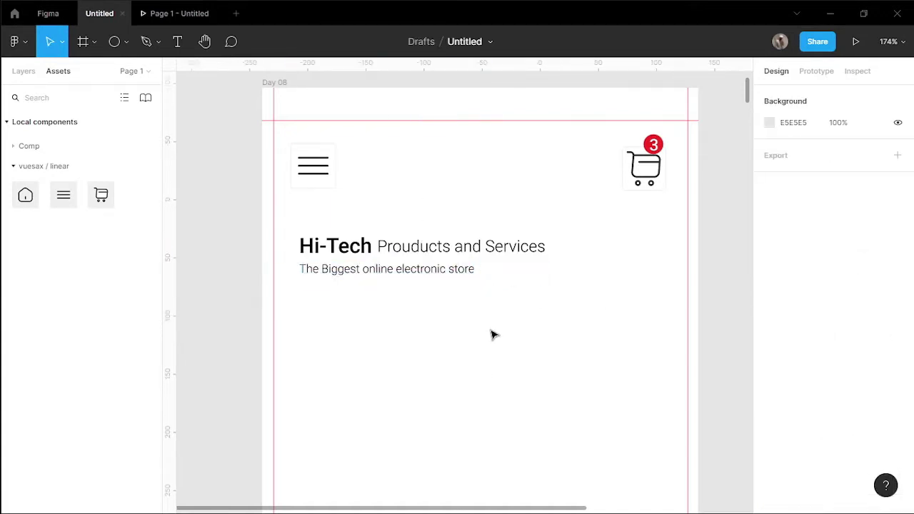
- Check the preview and duplicate the "Hi-Tech" text straight below the tagline at X 32, Y 195
{"action": "scroll", "coordinate": [524, 243], "scroll_direction": "down", "scroll_amount": 1}
{"action": "left_click", "coordinate": [193, 19]}
{"action": "left_click", "coordinate": [100, 12]}
{"action": "left_click", "coordinate": [363, 225]}
{"action": "left_click_drag", "start_coordinate": [363, 226], "coordinate": [346, 307]}
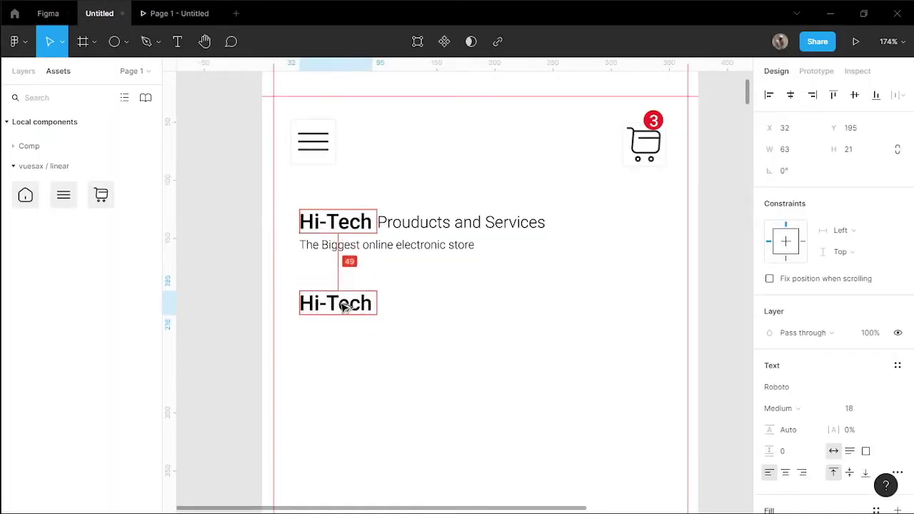
- Change the duplicated "Hi-Tech" text below the tagline to "Audio", in Regular weight at size 14
{"action": "double_click", "coordinate": [343, 312]}
{"action": "type", "text": "Audio"}
{"action": "left_click", "coordinate": [848, 408]}
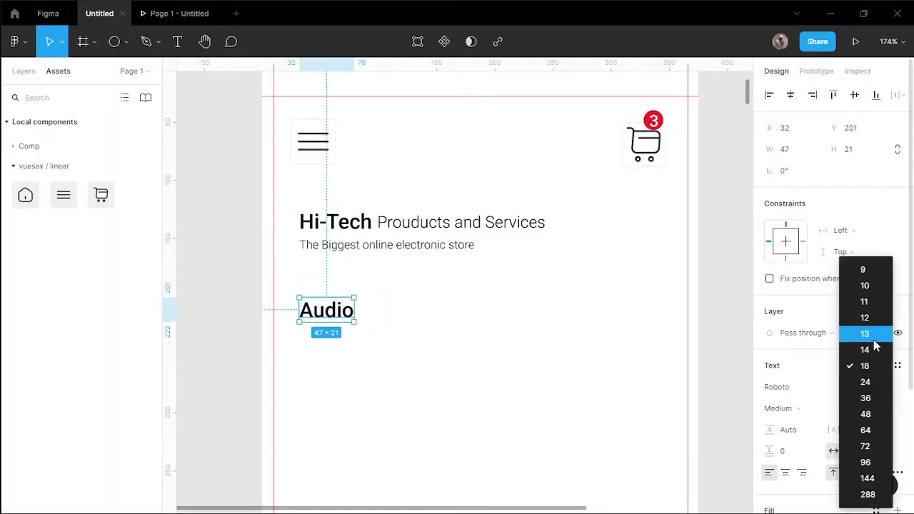
{"action": "left_click", "coordinate": [857, 333]}
{"action": "left_click", "coordinate": [778, 407]}
{"action": "left_click", "coordinate": [821, 344]}
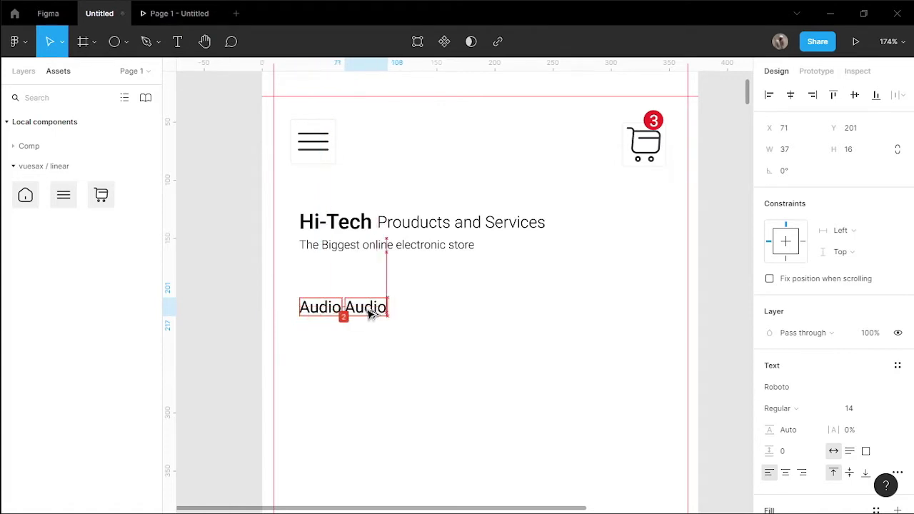
- Change the copied text beside "Audio" at X 71, Y 201 to "(56)"
{"action": "double_click", "coordinate": [365, 307]}
{"action": "scroll", "coordinate": [365, 307], "scroll_direction": "up", "scroll_amount": 5}
{"action": "type", "text": "()"}
{"action": "key", "text": "Left"}
{"action": "type", "text": "56"}
{"action": "key", "text": "Escape"}
- Set the "(56)" text to Light weight at size 9 with 50% fill opacity
{"action": "left_click", "coordinate": [782, 407]}
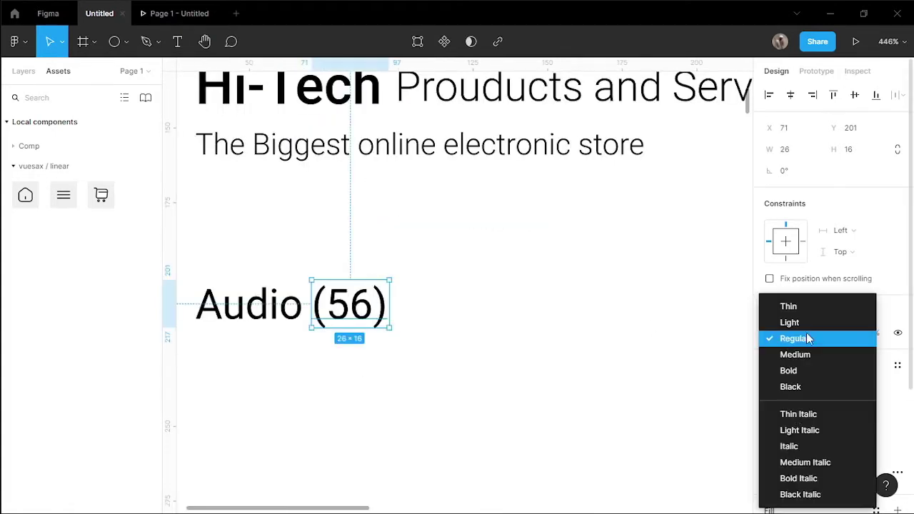
{"action": "left_click", "coordinate": [789, 322]}
{"action": "left_click", "coordinate": [867, 410]}
{"action": "left_click", "coordinate": [877, 305]}
{"action": "left_click", "coordinate": [886, 409]}
{"action": "left_click", "coordinate": [864, 282]}
{"action": "scroll", "coordinate": [850, 400], "scroll_direction": "down", "scroll_amount": 3}
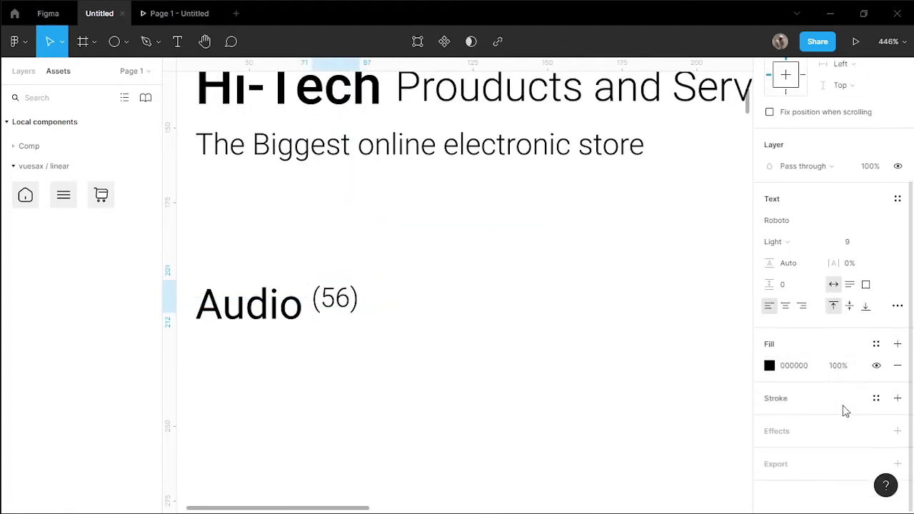
{"action": "left_click", "coordinate": [842, 367]}
{"action": "type", "text": "50"}
{"action": "key", "text": "Return"}
- Copy the "Audio" text to the far end of its row, below the cart icon, and change it to "Show All"
{"action": "left_click", "coordinate": [340, 364]}
{"action": "scroll", "coordinate": [340, 365], "scroll_direction": "down", "scroll_amount": 3}
{"action": "left_click_drag", "start_coordinate": [293, 334], "coordinate": [601, 330]}
{"action": "double_click", "coordinate": [628, 333]}
{"action": "type", "text": "Show All"}
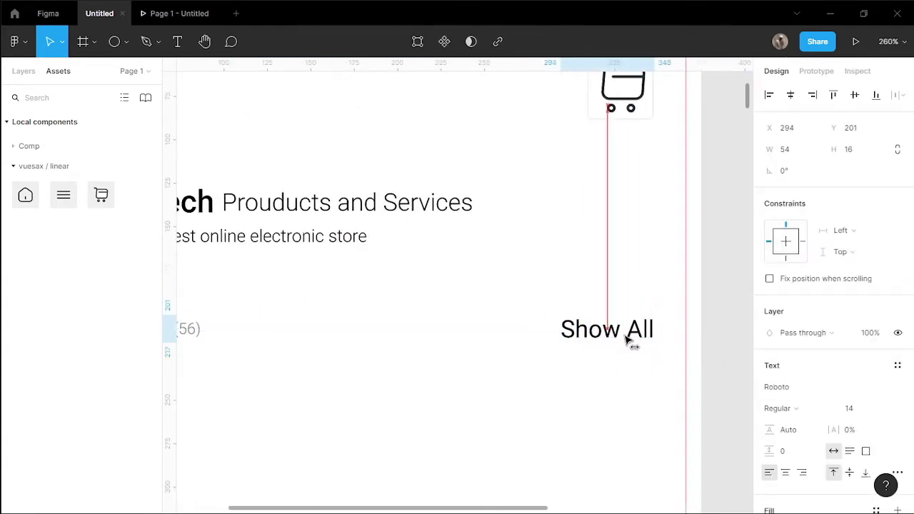
- Set the fill colour of the "Show All" text to 0075FF
{"action": "scroll", "coordinate": [889, 355], "scroll_direction": "down", "scroll_amount": 3}
{"action": "left_click", "coordinate": [769, 364]}
{"action": "type", "text": "0075FF"}
{"action": "key", "text": "Return"}
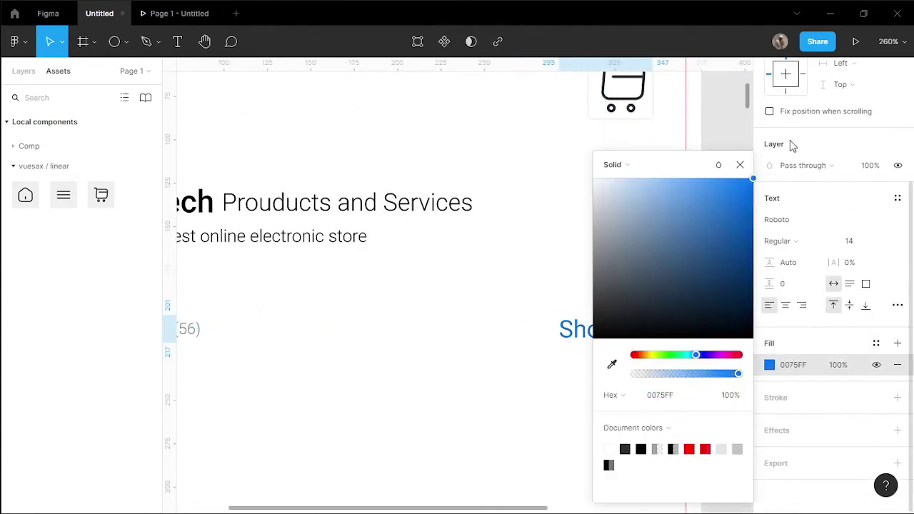
{"action": "left_click", "coordinate": [517, 389]}
- Reduce the font size of the "Show All" text to 10
{"action": "scroll", "coordinate": [516, 390], "scroll_direction": "down", "scroll_amount": 5}
{"action": "left_click", "coordinate": [559, 366]}
{"action": "scroll", "coordinate": [718, 405], "scroll_direction": "up", "scroll_amount": 6}
{"action": "left_click", "coordinate": [889, 408]}
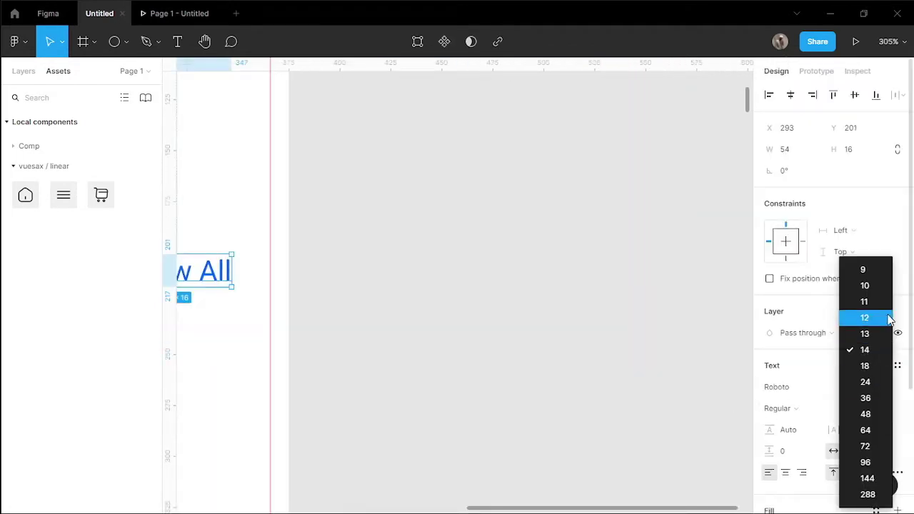
{"action": "left_click", "coordinate": [890, 319]}
{"action": "scroll", "coordinate": [503, 342], "scroll_direction": "left", "scroll_amount": 3}
{"action": "left_click", "coordinate": [891, 409]}
{"action": "left_click", "coordinate": [873, 287]}
{"action": "scroll", "coordinate": [735, 314], "scroll_direction": "down", "scroll_amount": 3}
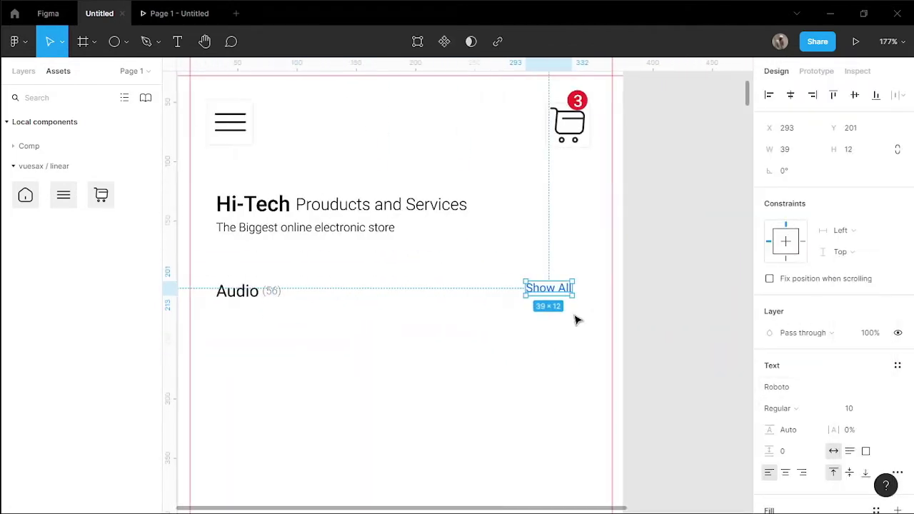
- Line up "Audio", "(56)" and "Show All" on their vertical centres and place "Show All" at X 305, Y 204
{"action": "left_click_drag", "start_coordinate": [561, 290], "coordinate": [565, 296]}
{"action": "left_click_drag", "start_coordinate": [587, 262], "coordinate": [218, 327]}
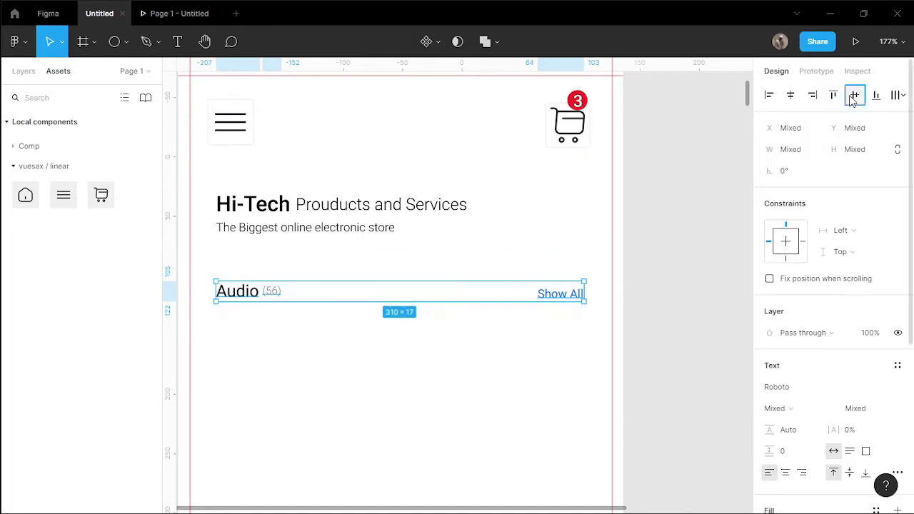
{"action": "left_click_drag", "start_coordinate": [568, 293], "coordinate": [575, 303]}
{"action": "key", "text": "Escape"}
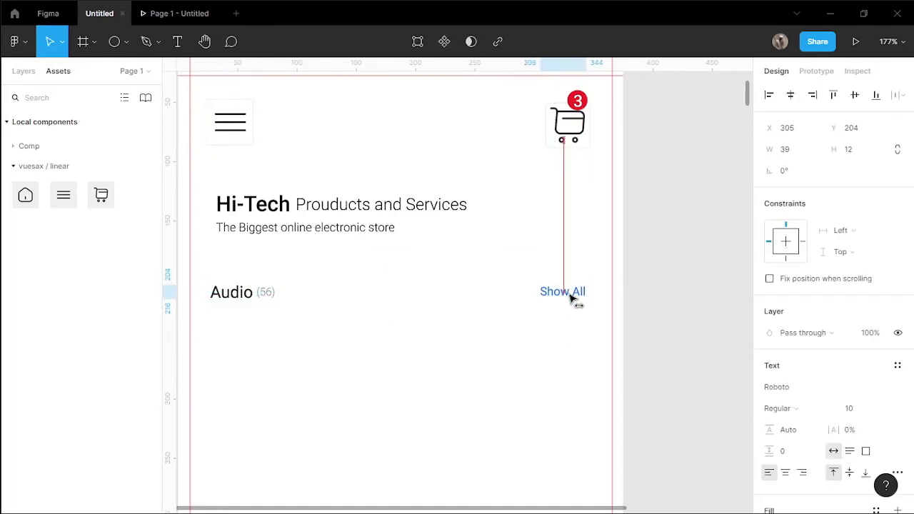
{"action": "left_click", "coordinate": [557, 328]}
{"action": "scroll", "coordinate": [557, 328], "scroll_direction": "down", "scroll_amount": 3}
{"action": "left_click", "coordinate": [555, 228]}
{"action": "left_click", "coordinate": [536, 312]}
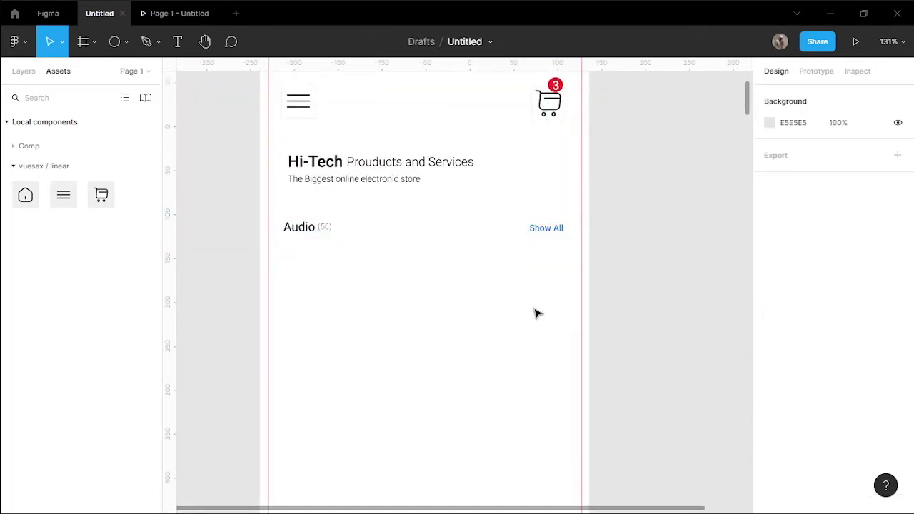
- Draw a rectangle about 130 × 85 below "Audio" and place a copy of it under "Show All"
{"action": "left_click", "coordinate": [93, 42]}
{"action": "key", "text": "r"}
{"action": "left_click_drag", "start_coordinate": [412, 278], "coordinate": [300, 353]}
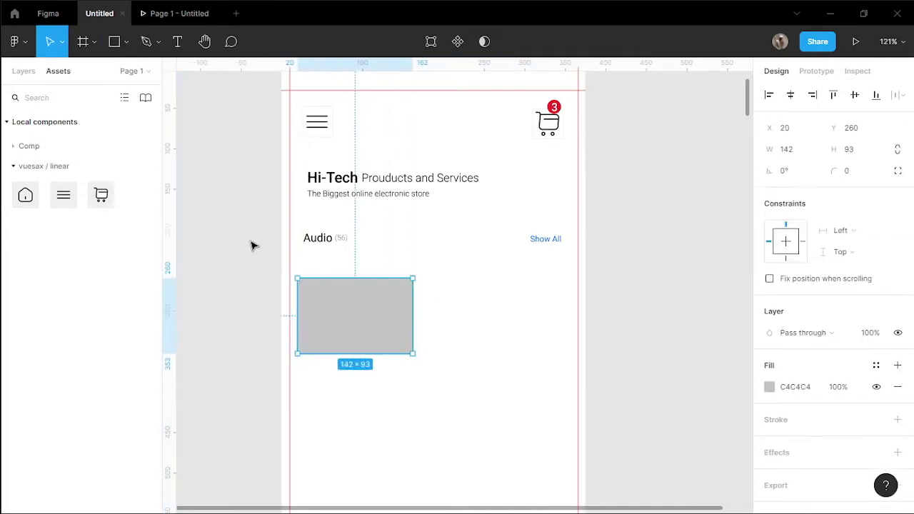
{"action": "mouse_move", "coordinate": [362, 335]}
{"action": "left_mouse_down"}
{"action": "mouse_move", "coordinate": [365, 317]}
{"action": "mouse_move", "coordinate": [516, 312]}
{"action": "left_mouse_up"}
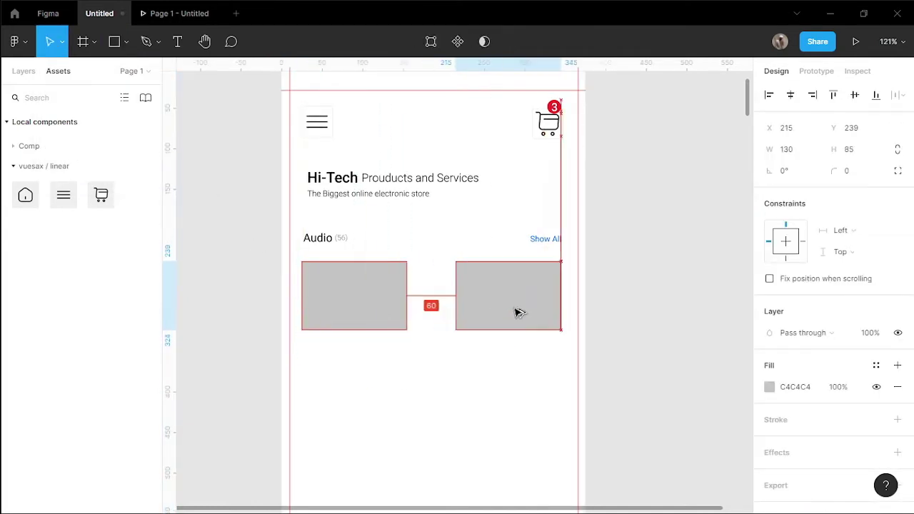
{"action": "left_click", "coordinate": [477, 367]}
{"action": "scroll", "coordinate": [493, 322], "scroll_direction": "down", "scroll_amount": 1}
- Widen the first rectangle to about 143 and replace the second rectangle with a copy of it
{"action": "left_click", "coordinate": [509, 274]}
{"action": "left_click", "coordinate": [404, 278]}
{"action": "left_click_drag", "start_coordinate": [457, 277], "coordinate": [452, 277]}
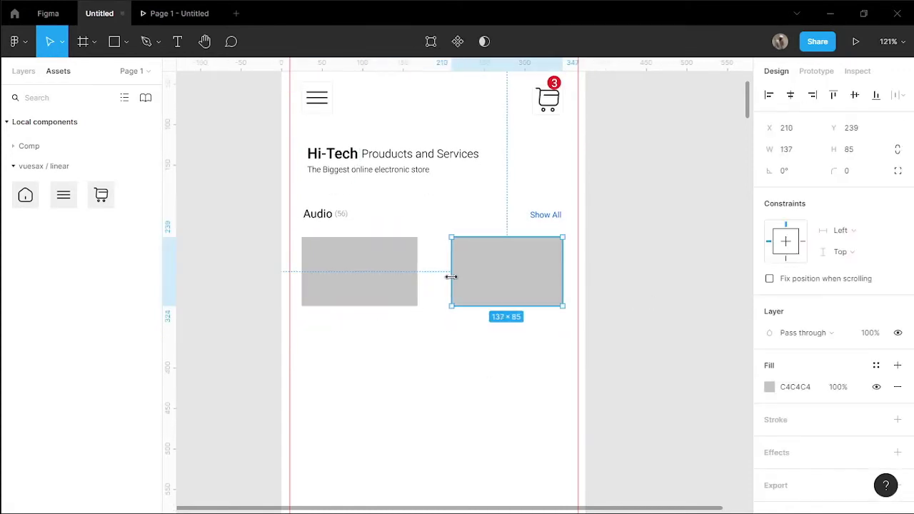
{"action": "key", "text": "Delete"}
{"action": "left_click", "coordinate": [392, 288]}
{"action": "left_click_drag", "start_coordinate": [392, 287], "coordinate": [538, 289]}
{"action": "left_click", "coordinate": [501, 369]}
{"action": "scroll", "coordinate": [550, 343], "scroll_direction": "down", "scroll_amount": 1}
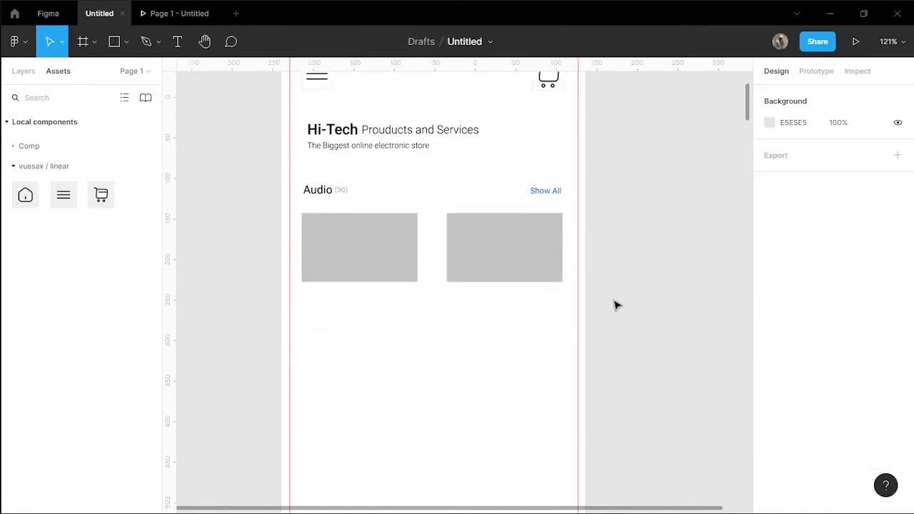
- Lower the fill opacity of both rectangles to 19% and round their corners slightly
{"action": "left_click", "coordinate": [391, 257]}
{"action": "left_click", "coordinate": [486, 253], "text": "shift"}
{"action": "left_click", "coordinate": [769, 440]}
{"action": "left_click_drag", "start_coordinate": [739, 374], "coordinate": [658, 382]}
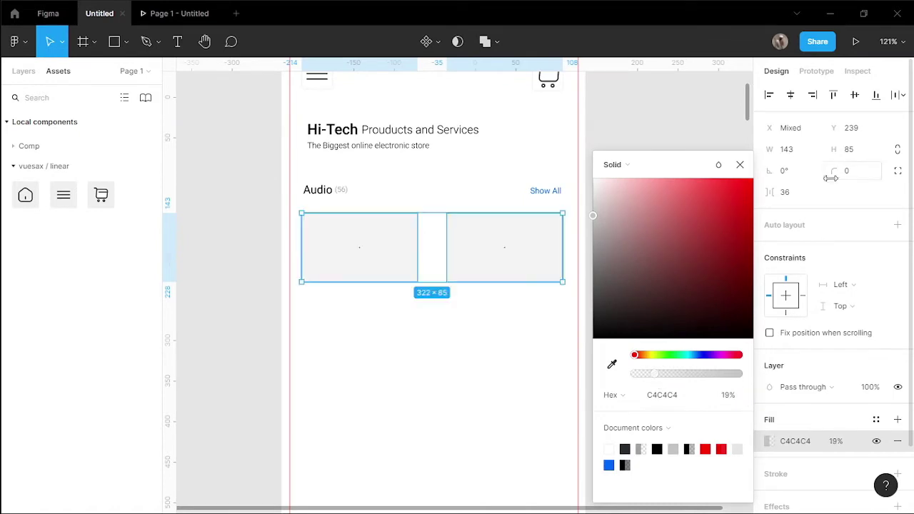
{"action": "left_click", "coordinate": [375, 388]}
{"action": "scroll", "coordinate": [376, 387], "scroll_direction": "up", "scroll_amount": 2}
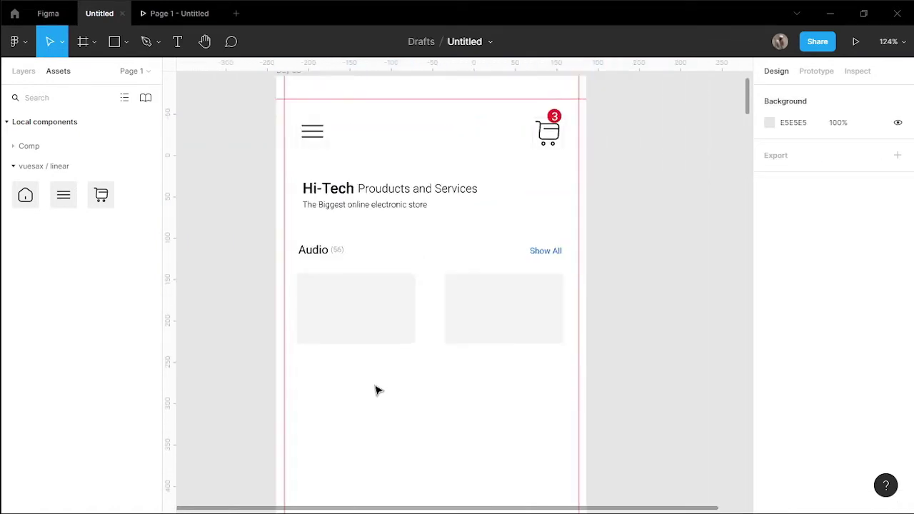
- Place the earbuds component on the first card and the headset component on the second card
{"action": "left_click", "coordinate": [14, 146]}
{"action": "left_click_drag", "start_coordinate": [51, 252], "coordinate": [366, 327]}
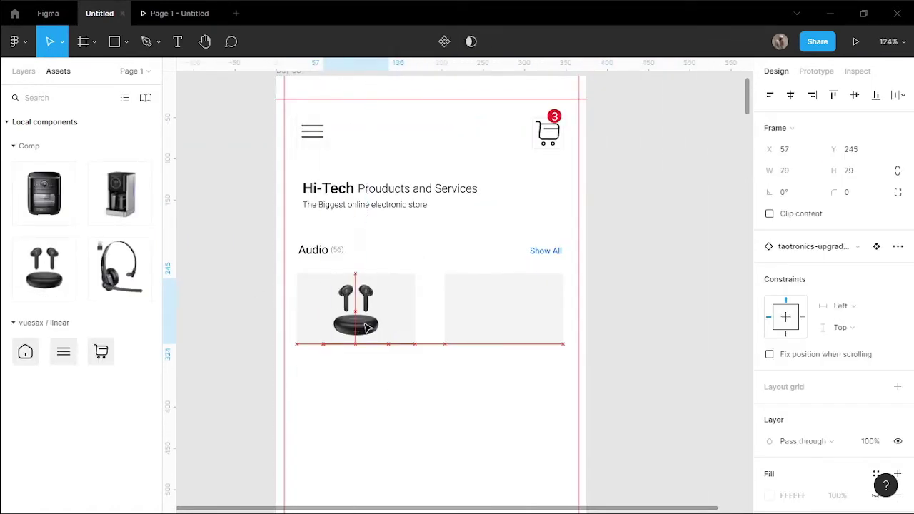
{"action": "left_click_drag", "start_coordinate": [119, 267], "coordinate": [492, 328]}
- Add a drop shadow with X offset 3 and Y offset 5 to the earbuds image
{"action": "left_click", "coordinate": [357, 314]}
{"action": "scroll", "coordinate": [400, 336], "scroll_direction": "down", "scroll_amount": 2}
{"action": "scroll", "coordinate": [812, 388], "scroll_direction": "down", "scroll_amount": 3}
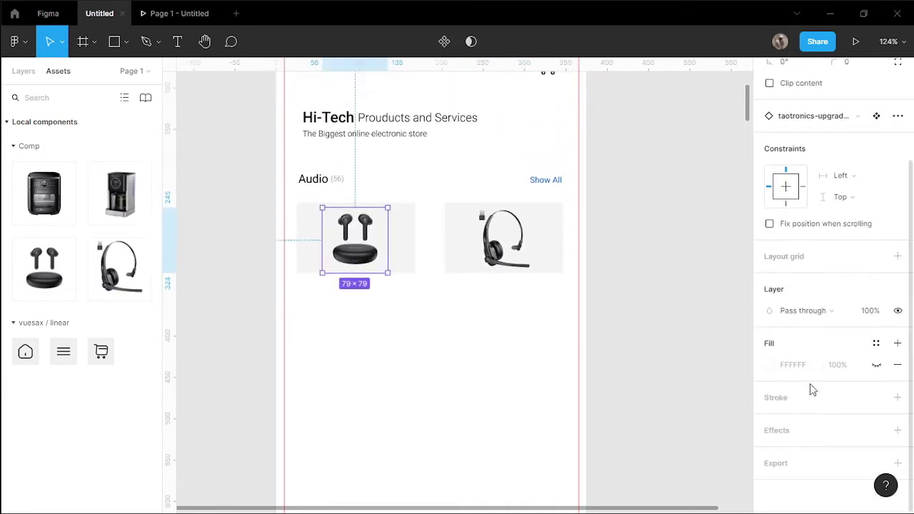
{"action": "scroll", "coordinate": [353, 259], "scroll_direction": "up", "scroll_amount": 3}
{"action": "left_click", "coordinate": [769, 452]}
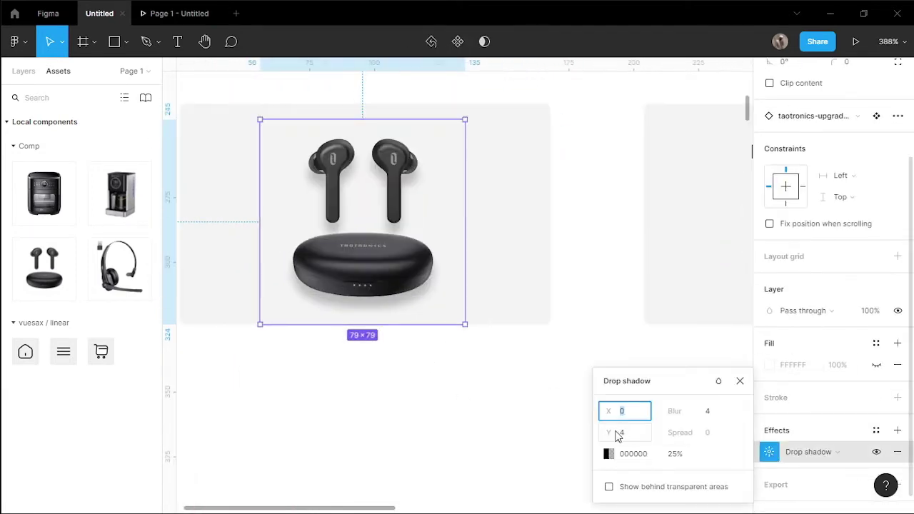
{"action": "left_click_drag", "start_coordinate": [617, 433], "coordinate": [616, 411]}
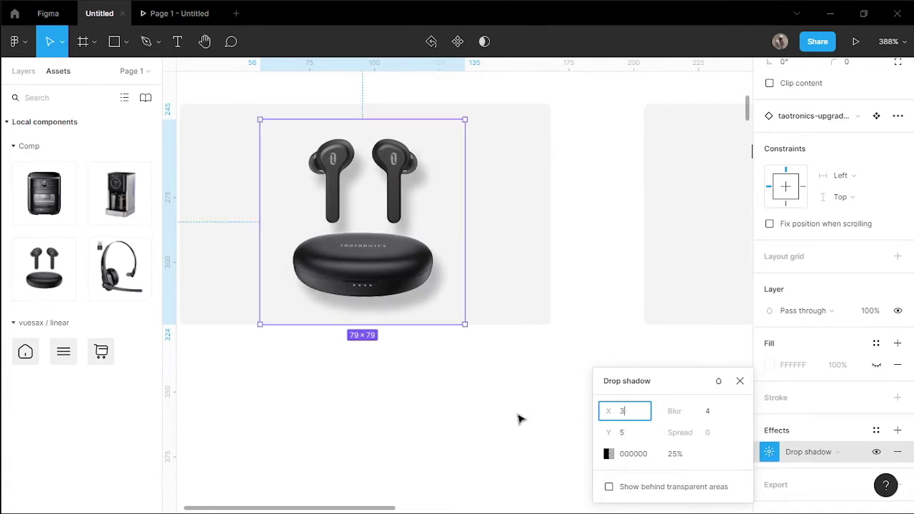
{"action": "left_click", "coordinate": [519, 419]}
{"action": "scroll", "coordinate": [518, 418], "scroll_direction": "down", "scroll_amount": 5}
{"action": "scroll", "coordinate": [549, 400], "scroll_direction": "down", "scroll_amount": 2}
- Add a drop shadow to the headset image on the second card
{"action": "left_click", "coordinate": [594, 232]}
{"action": "key", "text": "shift+2"}
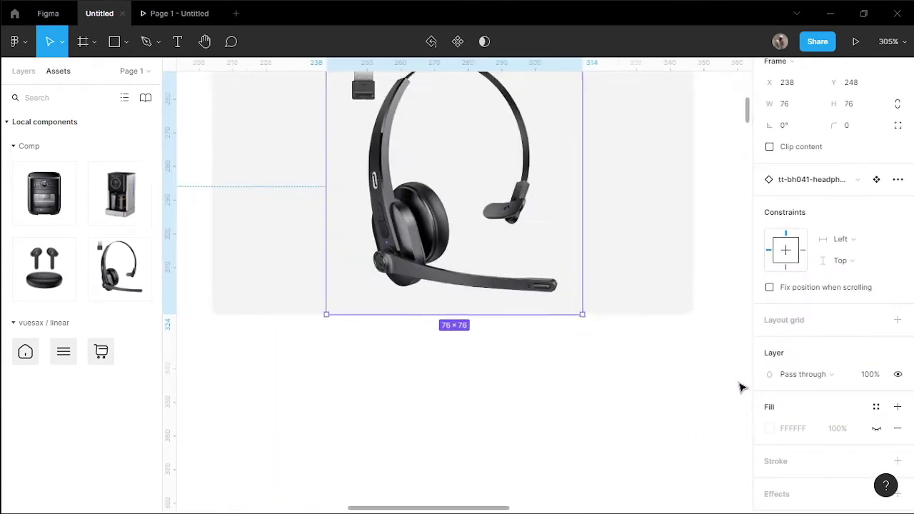
{"action": "scroll", "coordinate": [904, 419], "scroll_direction": "down", "scroll_amount": 2}
{"action": "left_click", "coordinate": [897, 430]}
{"action": "left_click", "coordinate": [769, 451]}
{"action": "left_click", "coordinate": [571, 443]}
{"action": "scroll", "coordinate": [527, 437], "scroll_direction": "down", "scroll_amount": 5}
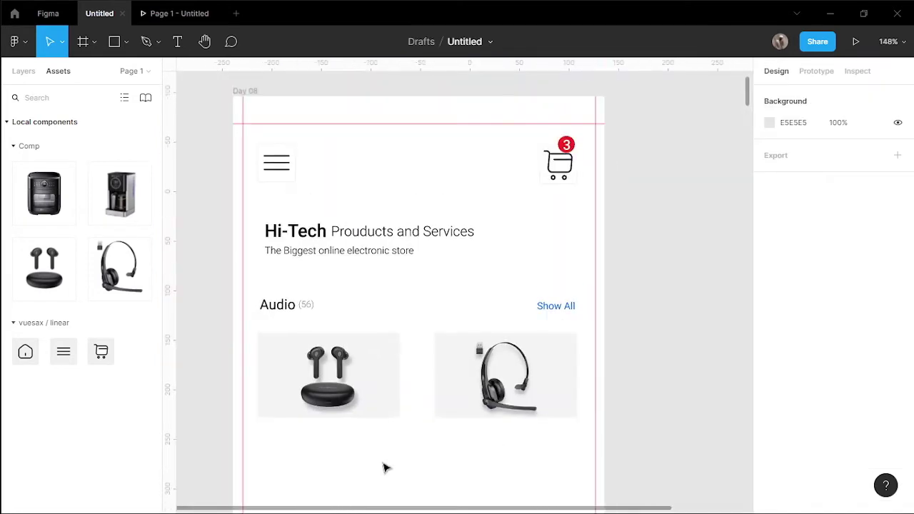
- Open the drop shadow settings of the earbuds image
{"action": "left_click", "coordinate": [326, 395]}
{"action": "scroll", "coordinate": [325, 394], "scroll_direction": "up", "scroll_amount": 5}
{"action": "scroll", "coordinate": [596, 397], "scroll_direction": "down", "scroll_amount": 3}
{"action": "scroll", "coordinate": [898, 429], "scroll_direction": "down", "scroll_amount": 2}
{"action": "left_click", "coordinate": [769, 431]}
{"action": "left_click", "coordinate": [538, 247]}
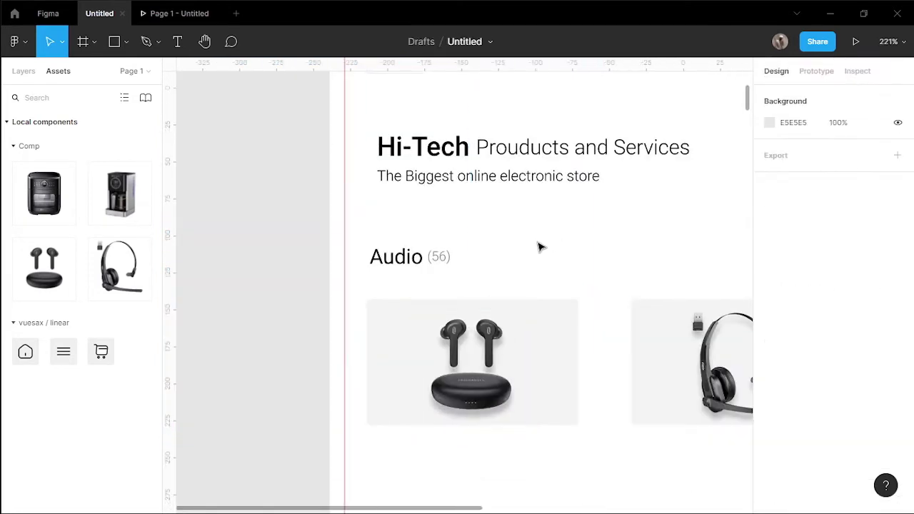
- Adjust the headset image and centre it horizontally on its card
{"action": "scroll", "coordinate": [576, 365], "scroll_direction": "down", "scroll_amount": 3}
{"action": "left_click", "coordinate": [631, 311]}
{"action": "left_click_drag", "start_coordinate": [630, 312], "coordinate": [623, 305]}
{"action": "left_click_drag", "start_coordinate": [587, 301], "coordinate": [601, 303]}
{"action": "left_click", "coordinate": [653, 272], "text": "shift"}
{"action": "left_click", "coordinate": [791, 95]}
{"action": "left_click", "coordinate": [587, 400]}
- Duplicate the "Audio" text just below the earbuds card at X 27, Y 336
{"action": "scroll", "coordinate": [587, 400], "scroll_direction": "down", "scroll_amount": 1}
{"action": "left_click", "coordinate": [366, 184]}
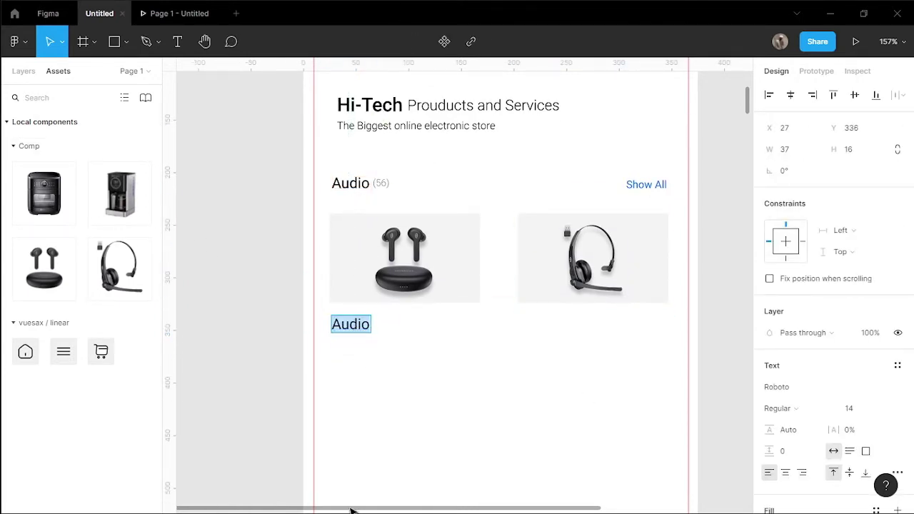
{"action": "key", "text": "Escape"}
- Copy the "SoundLiberty 92 Bluetooth 5.0 TWS Earbuds" description from the sticky note and paste it over the "Audio" copy below the earbuds card
{"action": "key", "text": "alt+Tab"}
{"action": "key", "text": "alt+Tab"}
{"action": "key", "text": "alt+Tab"}
{"action": "left_click", "coordinate": [622, 105]}
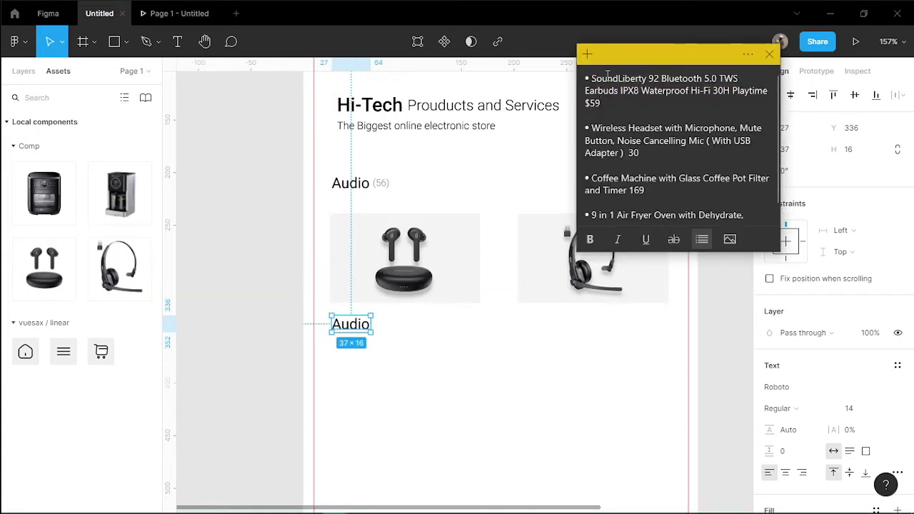
{"action": "mouse_move", "coordinate": [592, 78]}
{"action": "left_mouse_down"}
{"action": "mouse_move", "coordinate": [606, 107]}
{"action": "mouse_move", "coordinate": [734, 78]}
{"action": "mouse_move", "coordinate": [591, 75]}
{"action": "left_mouse_up"}
{"action": "left_click", "coordinate": [350, 327]}
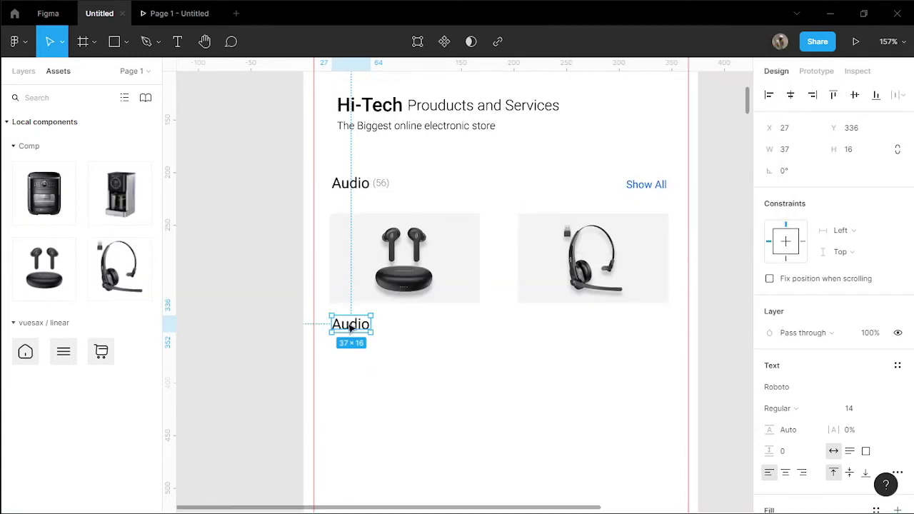
{"action": "key", "text": "ctrl+v"}
- Wrap the earbuds description in a text box 141 wide, set its font size to 10 and move it closer to the card
{"action": "left_click", "coordinate": [889, 415]}
{"action": "key", "text": "Escape"}
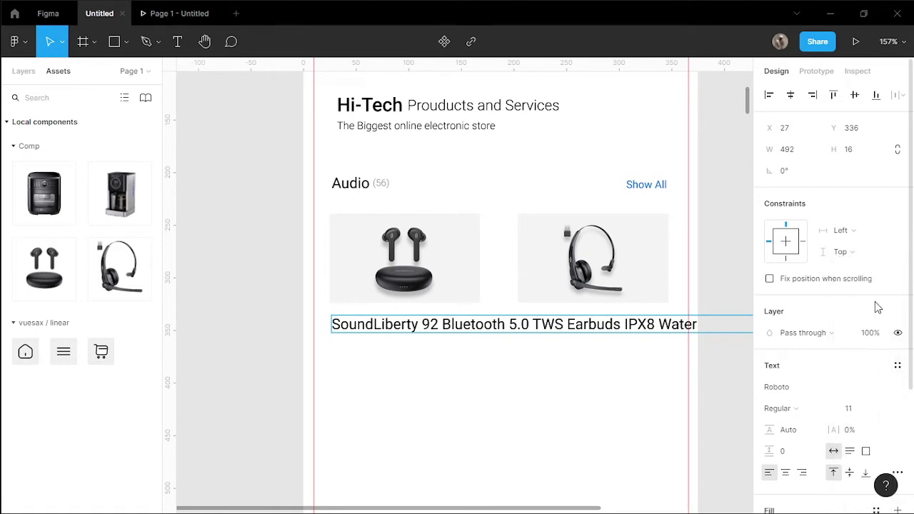
{"action": "scroll", "coordinate": [608, 324], "scroll_direction": "right", "scroll_amount": 5}
{"action": "left_click_drag", "start_coordinate": [609, 326], "coordinate": [245, 330]}
{"action": "scroll", "coordinate": [512, 434], "scroll_direction": "left", "scroll_amount": 5}
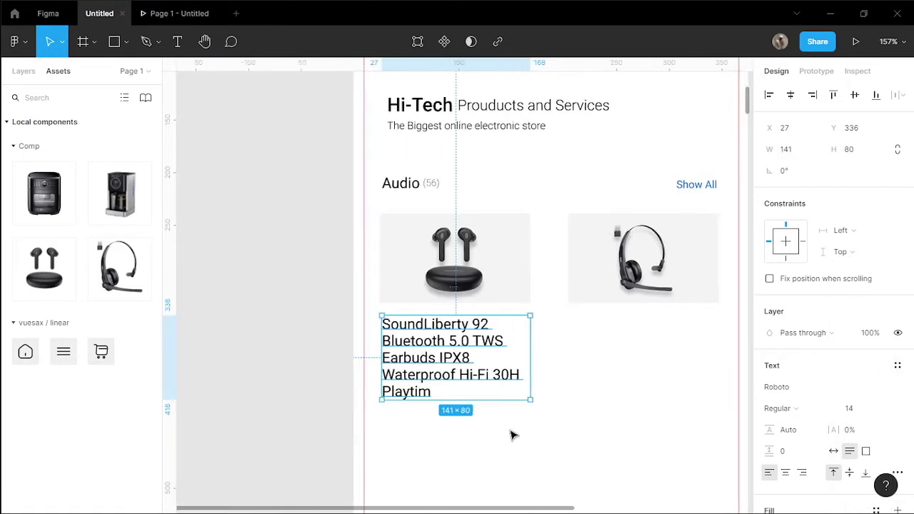
{"action": "scroll", "coordinate": [512, 434], "scroll_direction": "right", "scroll_amount": 1}
{"action": "left_click", "coordinate": [889, 409]}
{"action": "left_click", "coordinate": [866, 319]}
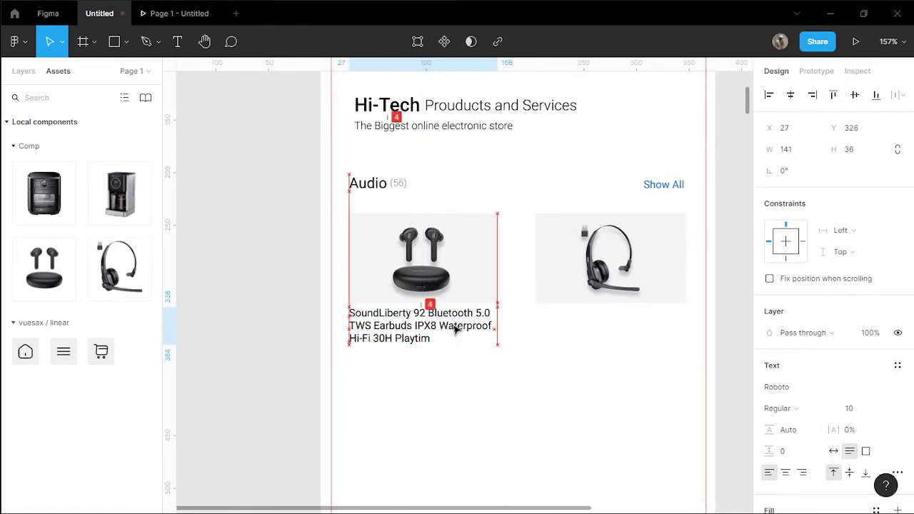
{"action": "left_click", "coordinate": [436, 374]}
- Duplicate the earbuds description below itself at X 27, Y 373 and change the copy to the price "$39"
{"action": "left_click_drag", "start_coordinate": [391, 327], "coordinate": [383, 378]}
{"action": "key", "text": "Return"}
{"action": "type", "text": "39"}
{"action": "key", "text": "Home"}
{"action": "type", "text": "$"}
{"action": "scroll", "coordinate": [380, 389], "scroll_direction": "up", "scroll_amount": 2}
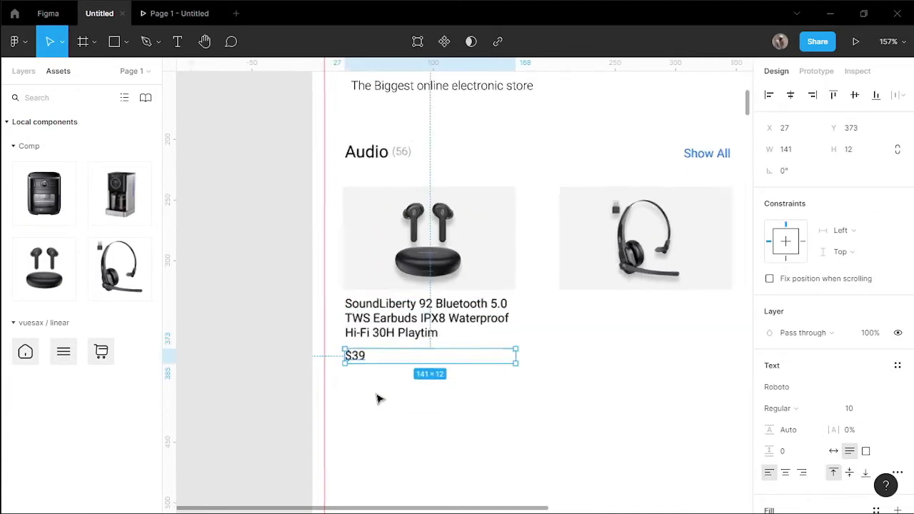
- Set the fill opacity of the "$39" price to 70%
{"action": "scroll", "coordinate": [828, 285], "scroll_direction": "down", "scroll_amount": 3}
{"action": "left_click", "coordinate": [835, 365]}
{"action": "type", "text": "70"}
{"action": "key", "text": "Return"}
{"action": "left_click", "coordinate": [442, 414]}
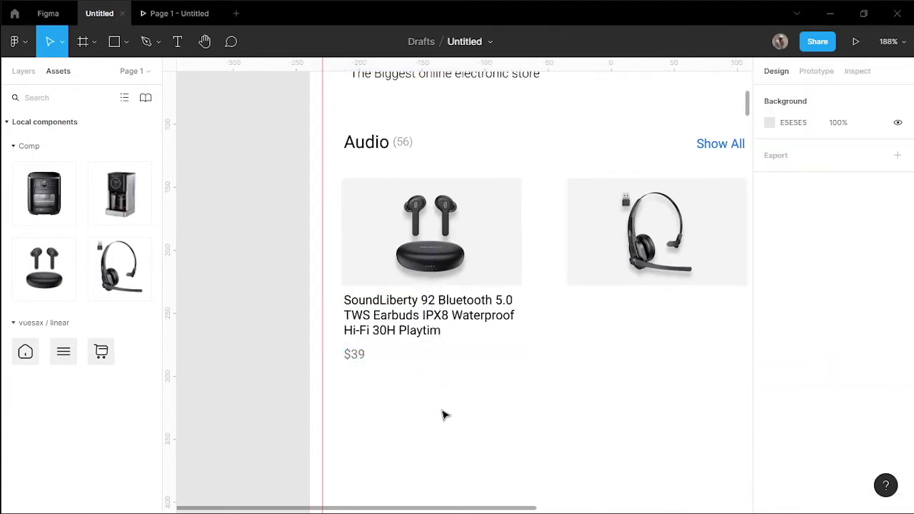
- Apply a drop shadow with X offset 0, Y offset 3 and blur 4 to the earbuds image
{"action": "scroll", "coordinate": [443, 357], "scroll_direction": "right", "scroll_amount": 3}
{"action": "left_click", "coordinate": [336, 236]}
{"action": "left_click", "coordinate": [897, 427]}
{"action": "left_click", "coordinate": [769, 448]}
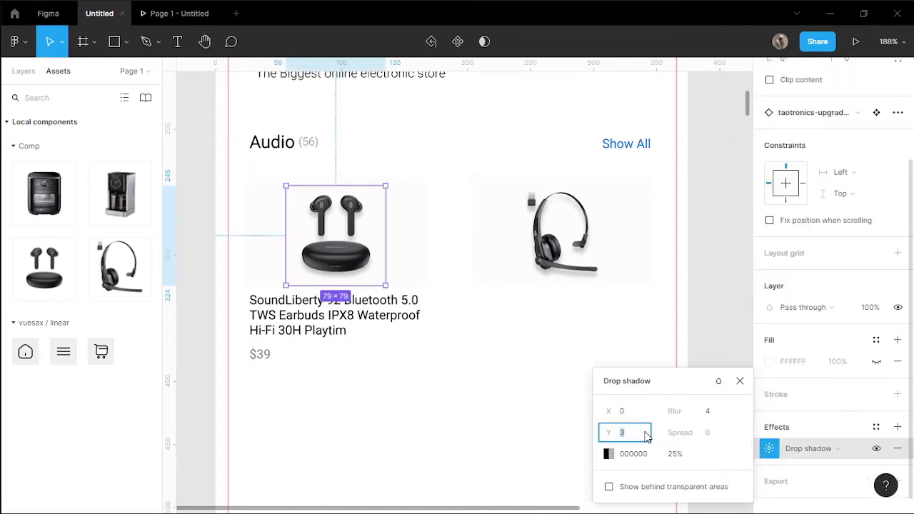
{"action": "left_click", "coordinate": [510, 398]}
- Duplicate the earbuds description below the headset card at X 204, Y 330 and replace its text with the copied "Wireless Headset with Microphone" description
{"action": "scroll", "coordinate": [416, 318], "scroll_direction": "down", "scroll_amount": 2}
{"action": "left_click_drag", "start_coordinate": [314, 275], "coordinate": [535, 279]}
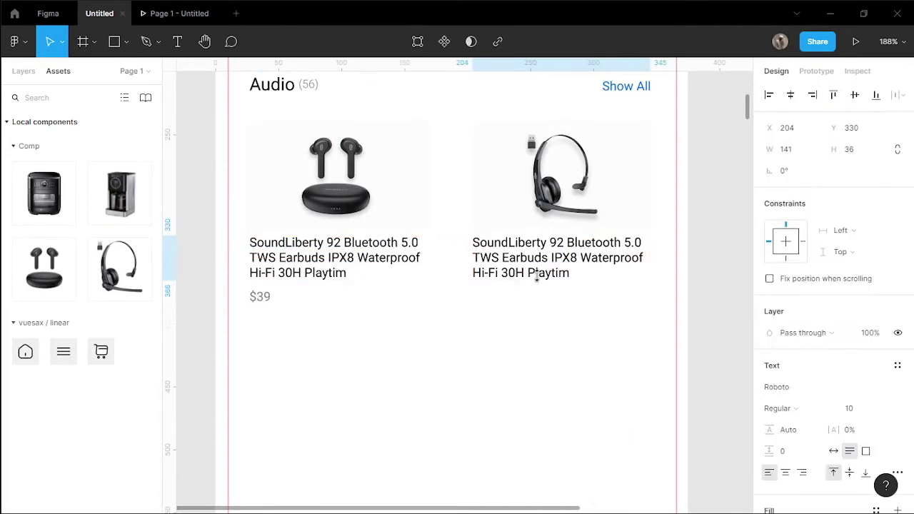
{"action": "key", "text": "Return"}
{"action": "key", "text": "super+v"}
{"action": "key", "text": "Down"}
{"action": "key", "text": "Return"}
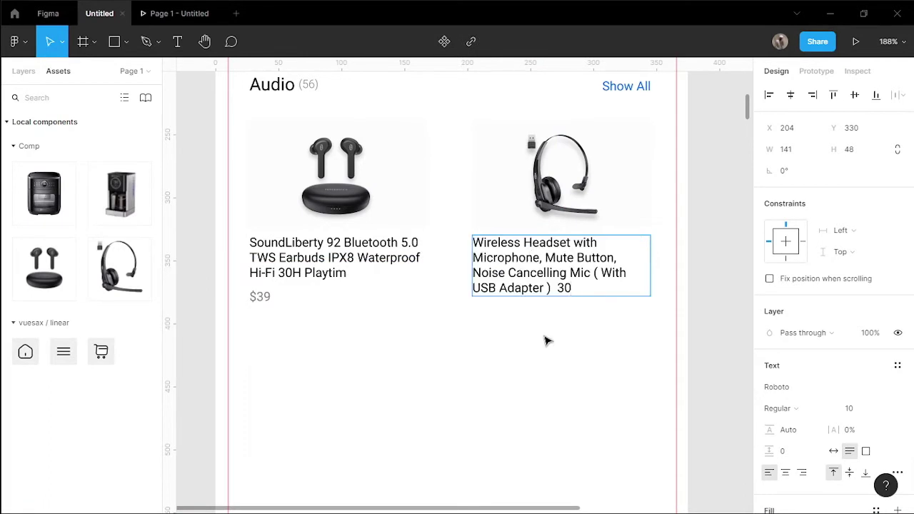
- Remove the trailing "30" from the headset description and duplicate the earbuds' "$39" price below it
{"action": "right_click", "coordinate": [563, 290]}
{"action": "key", "text": "Escape"}
{"action": "key", "text": "BackSpace"}
{"action": "key", "text": "Escape"}
{"action": "left_click_drag", "start_coordinate": [257, 299], "coordinate": [484, 335]}
{"action": "left_click_drag", "start_coordinate": [487, 299], "coordinate": [488, 311]}
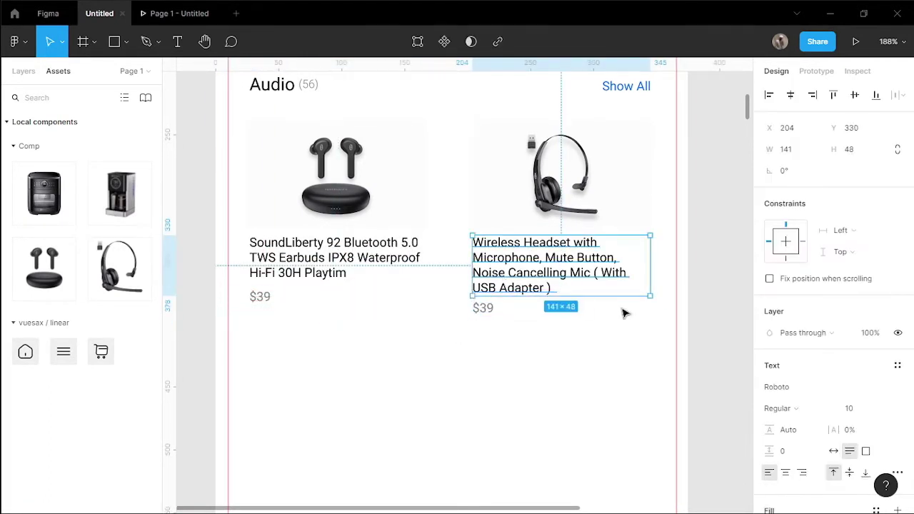
- Shorten the headset description so that it ends with "Noise Cancelling Mic.."
{"action": "double_click", "coordinate": [561, 292]}
{"action": "left_click", "coordinate": [562, 292]}
{"action": "key", "text": "BackSpace"}
{"action": "key", "text": "BackSpace"}
{"action": "key", "text": "BackSpace"}
{"action": "key", "text": "BackSpace"}
{"action": "key", "text": "BackSpace"}
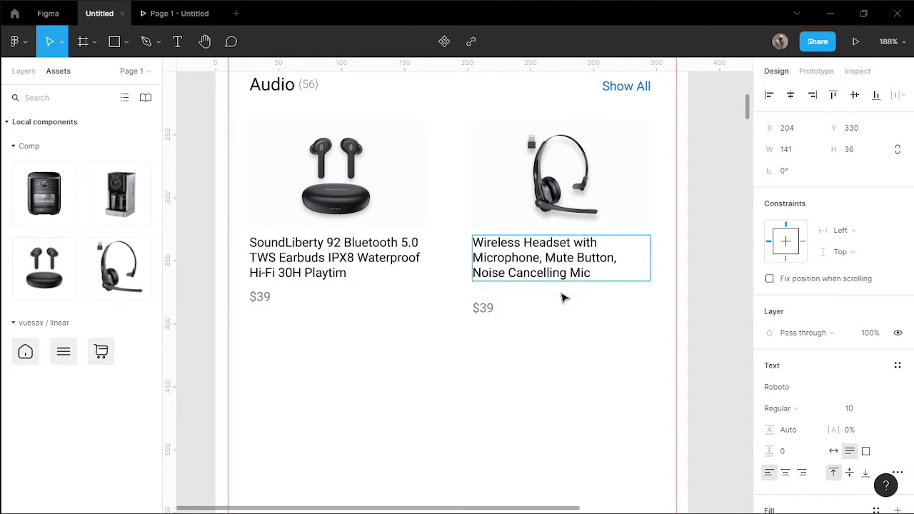
{"action": "left_click", "coordinate": [564, 298]}
{"action": "left_click", "coordinate": [547, 259]}
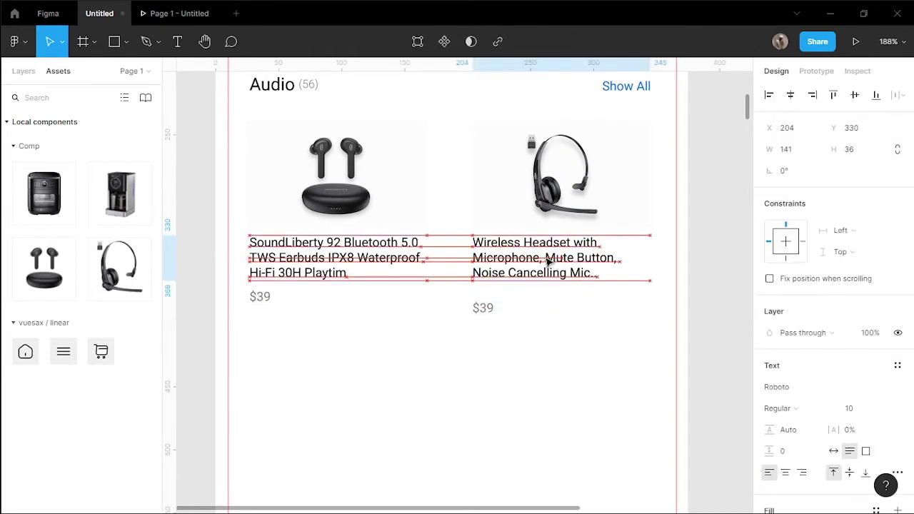
- Move the headset price up to Y 376, change it to "$30" and apply strikethrough
{"action": "left_click_drag", "start_coordinate": [495, 307], "coordinate": [491, 301]}
{"action": "double_click", "coordinate": [491, 301]}
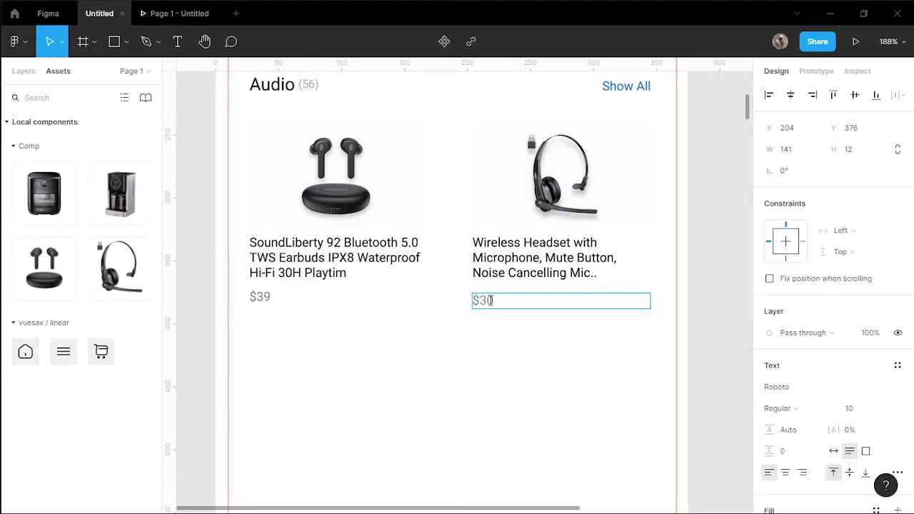
{"action": "key", "text": "Escape"}
{"action": "scroll", "coordinate": [771, 387], "scroll_direction": "down", "scroll_amount": 3}
{"action": "left_click", "coordinate": [898, 305]}
{"action": "left_click", "coordinate": [526, 369]}
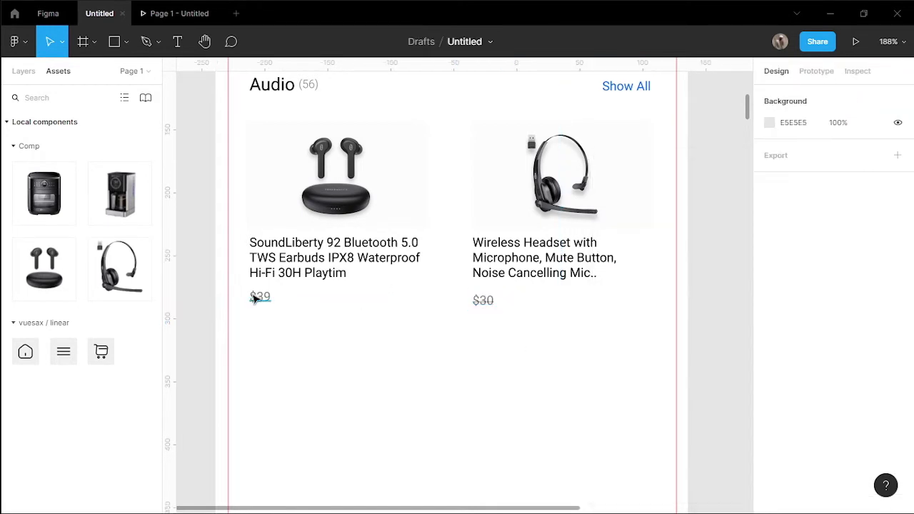
- Duplicate the earbuds' "$39" price beside the struck-through "$30" at X 225, Y 373 and change the copy to "$25"
{"action": "left_click_drag", "start_coordinate": [257, 296], "coordinate": [479, 305]}
{"action": "key", "text": "Delete"}
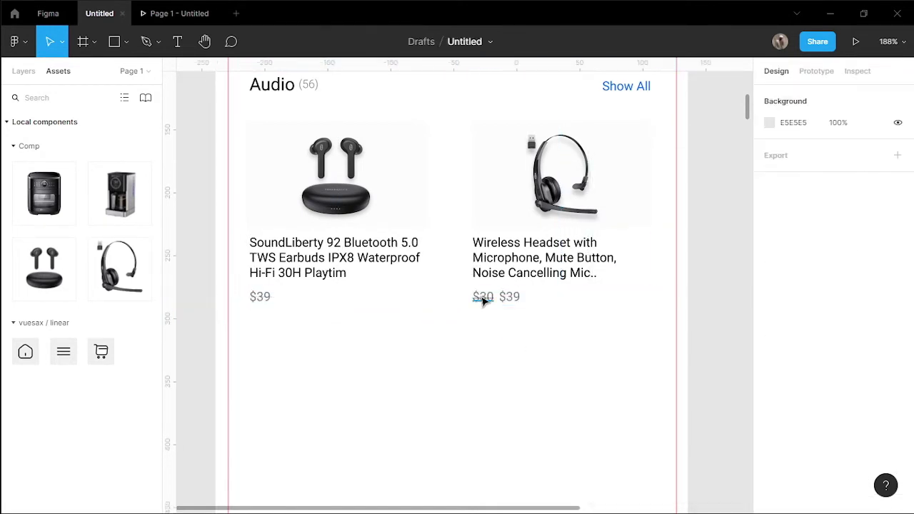
{"action": "left_click", "coordinate": [484, 298]}
{"action": "double_click", "coordinate": [514, 298]}
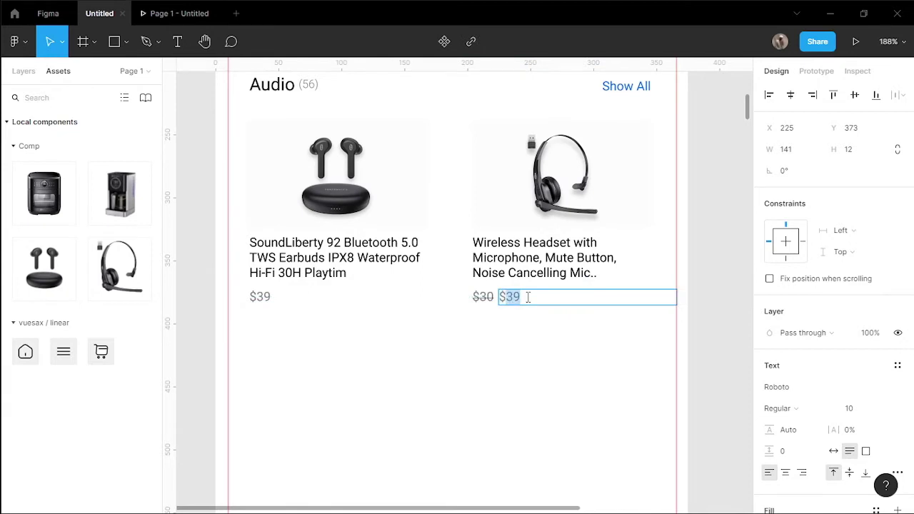
{"action": "key", "text": "Escape"}
- Set the fill of the headset's "$25" price to red FF0000
{"action": "scroll", "coordinate": [835, 357], "scroll_direction": "down", "scroll_amount": 3}
{"action": "left_click", "coordinate": [837, 364]}
{"action": "left_click", "coordinate": [769, 366]}
{"action": "left_click", "coordinate": [722, 445]}
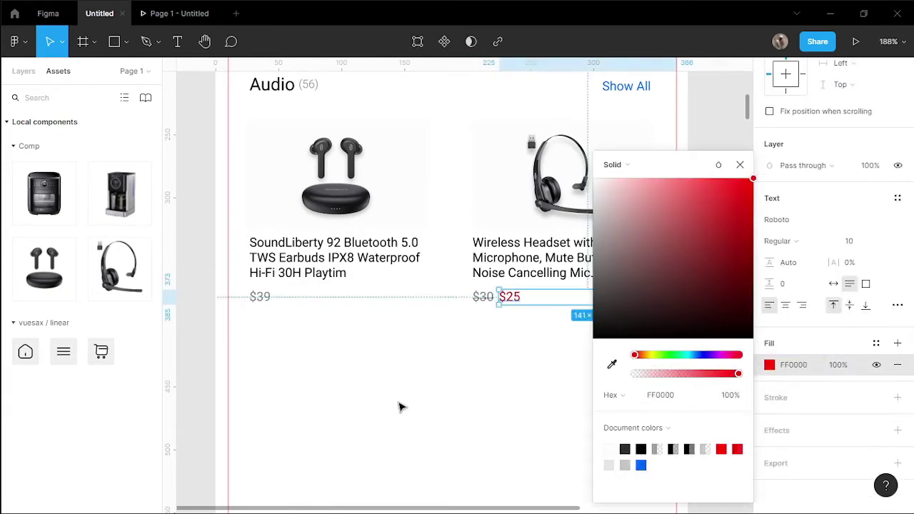
{"action": "left_click", "coordinate": [388, 440]}
- Duplicate the "Audio" heading row with its count and "Show All" link below the product cards and rename the heading "Kitchen"
{"action": "scroll", "coordinate": [388, 440], "scroll_direction": "down", "scroll_amount": 3}
{"action": "left_click_drag", "start_coordinate": [441, 163], "coordinate": [287, 373]}
{"action": "scroll", "coordinate": [300, 424], "scroll_direction": "down", "scroll_amount": 3}
{"action": "scroll", "coordinate": [303, 425], "scroll_direction": "up", "scroll_amount": 3}
{"action": "scroll", "coordinate": [304, 426], "scroll_direction": "down", "scroll_amount": 2}
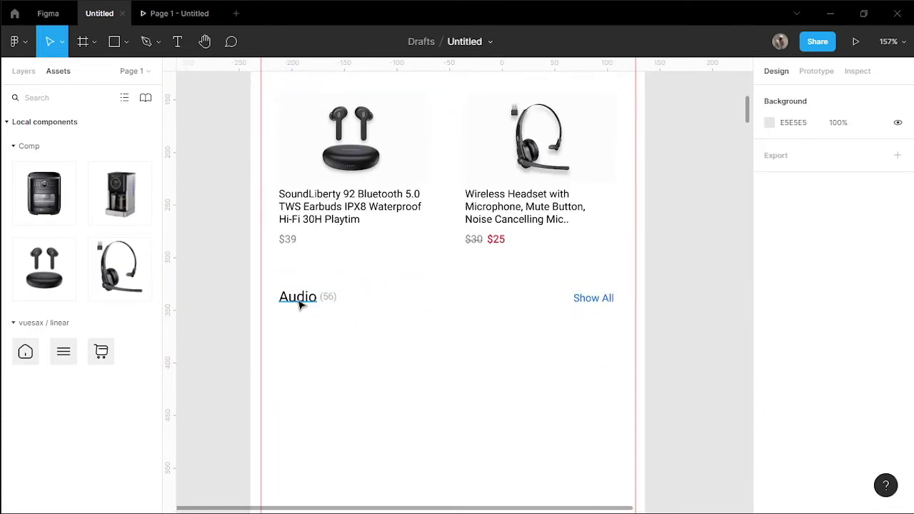
{"action": "double_click", "coordinate": [296, 298]}
{"action": "type", "text": "Kitchen"}
- Change the Kitchen count to "(25)" at font size 7 and place it beside the heading at X 78
{"action": "scroll", "coordinate": [300, 300], "scroll_direction": "up", "scroll_amount": 5}
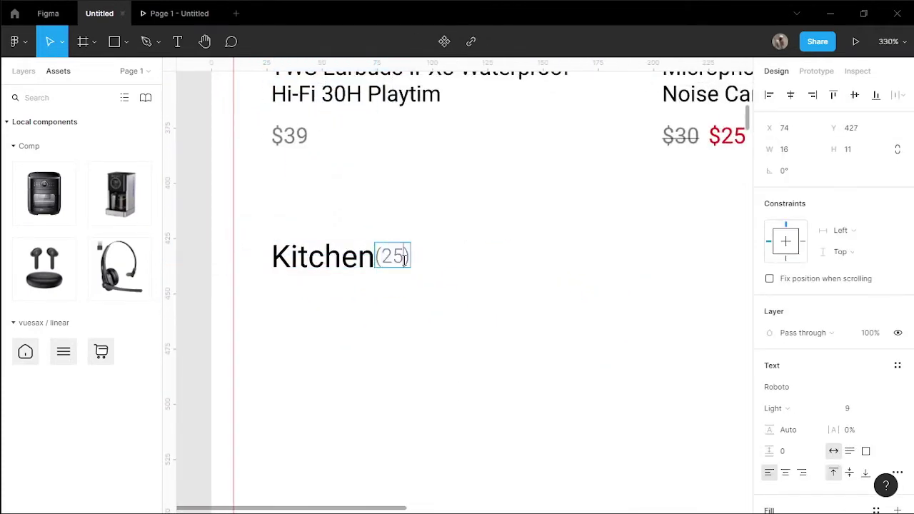
{"action": "double_click", "coordinate": [402, 262]}
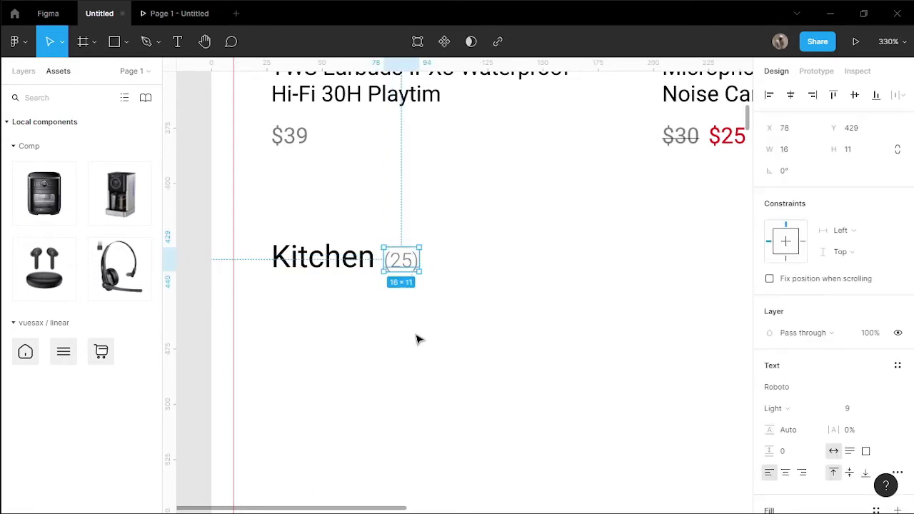
{"action": "key", "text": "Up"}
{"action": "key", "text": "Up"}
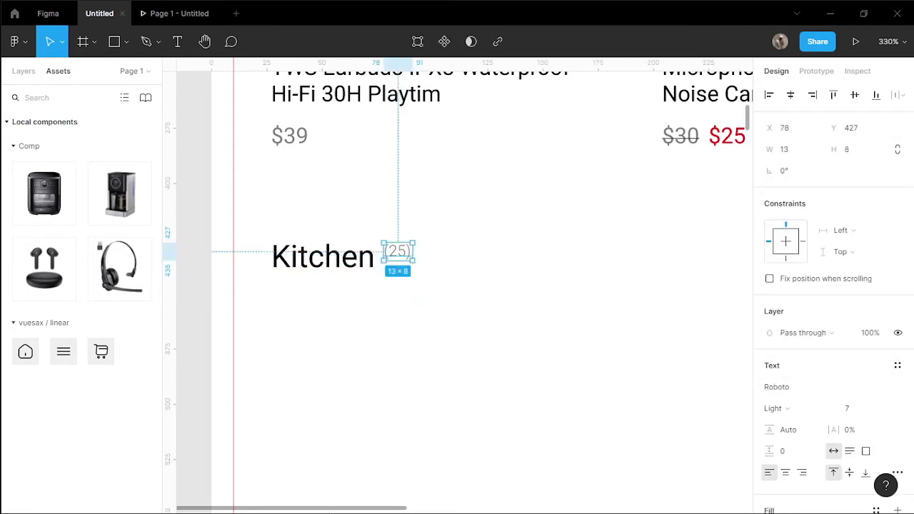
{"action": "left_click", "coordinate": [445, 440]}
- Set the font size of the Audio heading's "(56)" count to 7
{"action": "scroll", "coordinate": [443, 438], "scroll_direction": "down", "scroll_amount": 2}
{"action": "scroll", "coordinate": [441, 435], "scroll_direction": "up", "scroll_amount": 3}
{"action": "left_click", "coordinate": [393, 139]}
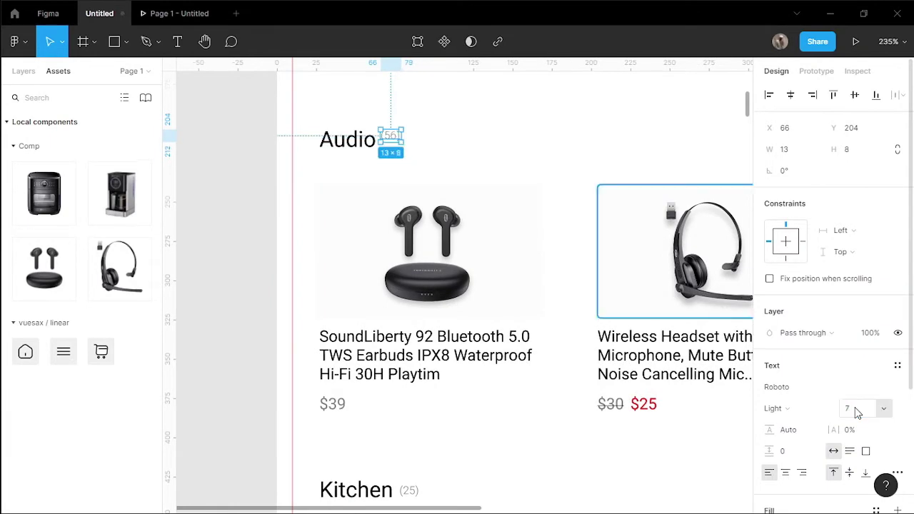
{"action": "left_click", "coordinate": [185, 278]}
{"action": "scroll", "coordinate": [185, 277], "scroll_direction": "down", "scroll_amount": 3}
{"action": "scroll", "coordinate": [447, 129], "scroll_direction": "up", "scroll_amount": 1}
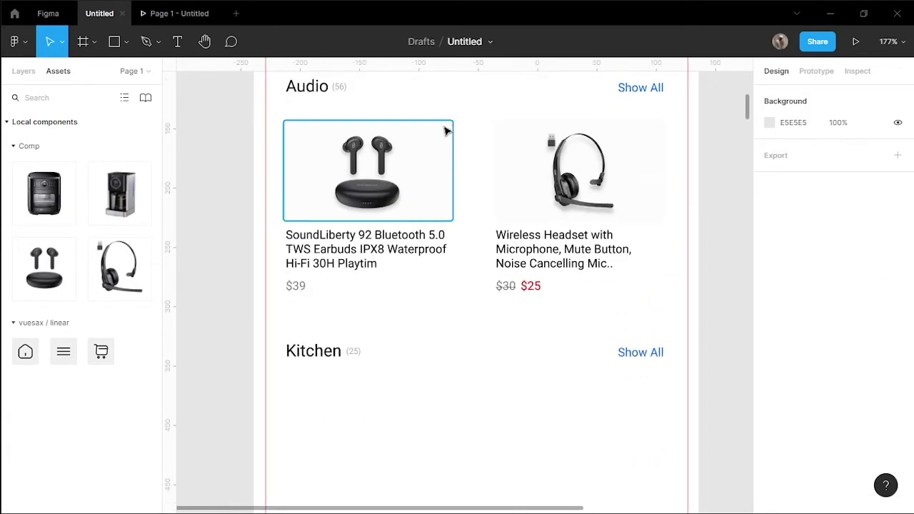
- Duplicate both Audio card backgrounds below the Kitchen heading at Y 462
{"action": "left_click", "coordinate": [652, 163]}
{"action": "left_click", "coordinate": [652, 416]}
{"action": "left_click", "coordinate": [653, 138]}
{"action": "left_click", "coordinate": [638, 412]}
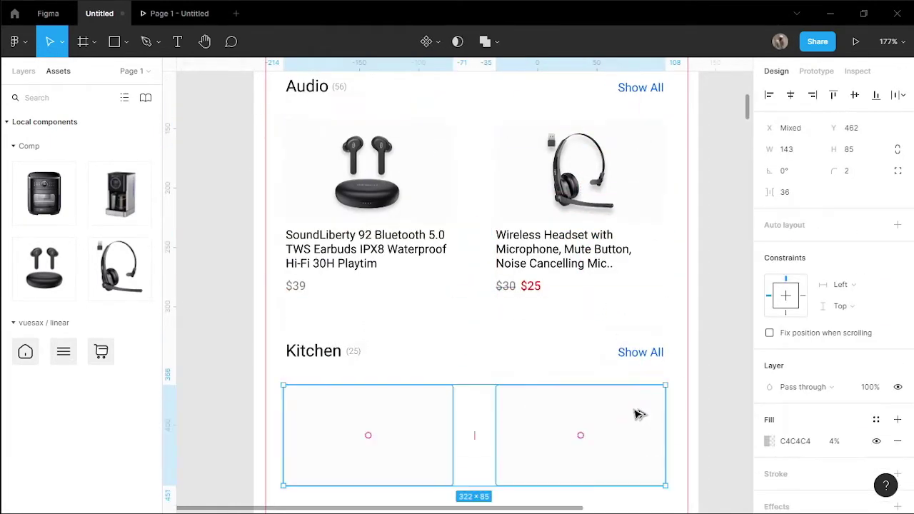
{"action": "left_click", "coordinate": [572, 457]}
- Place the air fryer component in the middle of the first Kitchen card
{"action": "scroll", "coordinate": [571, 458], "scroll_direction": "down", "scroll_amount": 2}
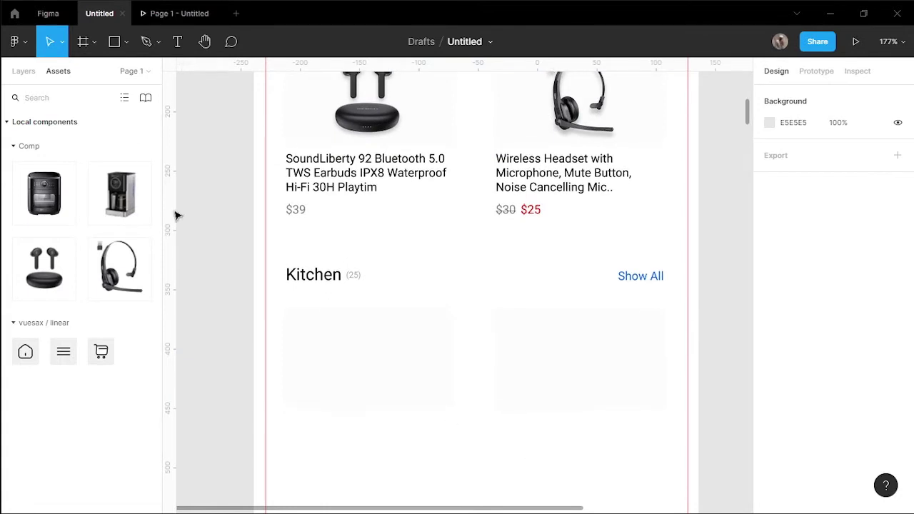
{"action": "left_click_drag", "start_coordinate": [44, 193], "coordinate": [391, 377]}
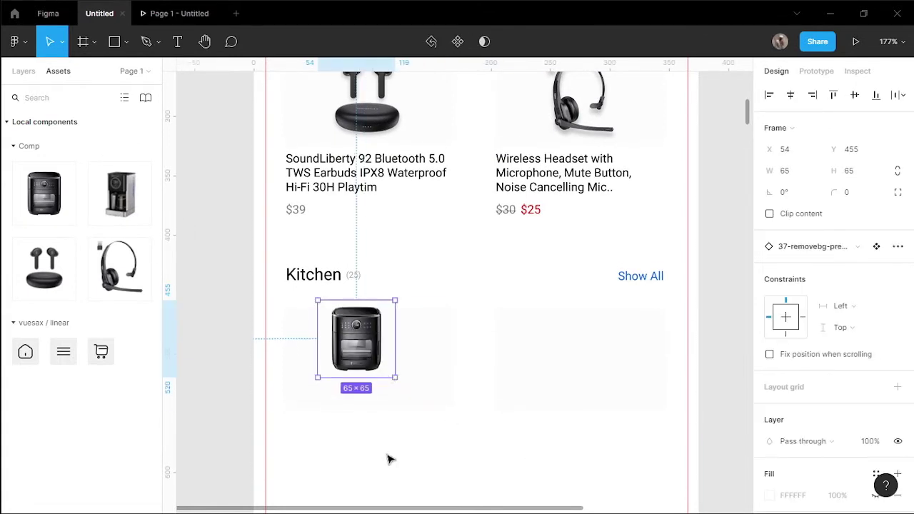
{"action": "scroll", "coordinate": [390, 459], "scroll_direction": "down", "scroll_amount": 1}
{"action": "left_click_drag", "start_coordinate": [361, 333], "coordinate": [374, 354]}
- Place the coffee machine component on the second Kitchen card and nudge it slightly left
{"action": "left_click_drag", "start_coordinate": [120, 193], "coordinate": [594, 350]}
{"action": "mouse_move", "coordinate": [632, 389]}
{"action": "left_mouse_down"}
{"action": "mouse_move", "coordinate": [642, 398]}
{"action": "mouse_move", "coordinate": [630, 388]}
{"action": "left_mouse_up"}
{"action": "mouse_move", "coordinate": [598, 354]}
{"action": "left_mouse_down"}
{"action": "mouse_move", "coordinate": [600, 362]}
{"action": "mouse_move", "coordinate": [605, 357]}
{"action": "left_mouse_up"}
{"action": "scroll", "coordinate": [613, 360], "scroll_direction": "down", "scroll_amount": 2}
{"action": "left_click", "coordinate": [617, 364]}
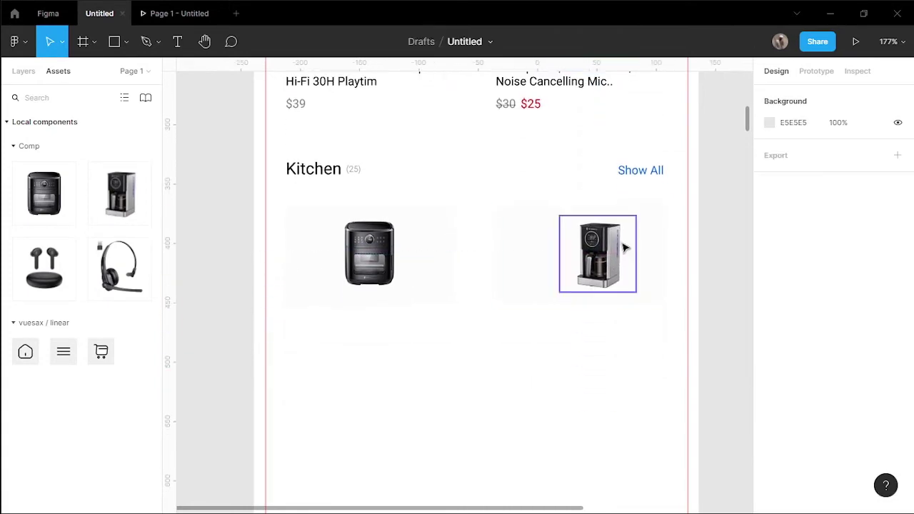
{"action": "left_click", "coordinate": [625, 248]}
{"action": "left_click_drag", "start_coordinate": [559, 215], "coordinate": [554, 210]}
{"action": "key", "text": "Left"}
{"action": "key", "text": "Left"}
{"action": "key", "text": "Left"}
- Duplicate the earbuds and headset descriptions below the two Kitchen cards at Y 558
{"action": "scroll", "coordinate": [543, 359], "scroll_direction": "up", "scroll_amount": 2}
{"action": "left_click", "coordinate": [547, 144]}
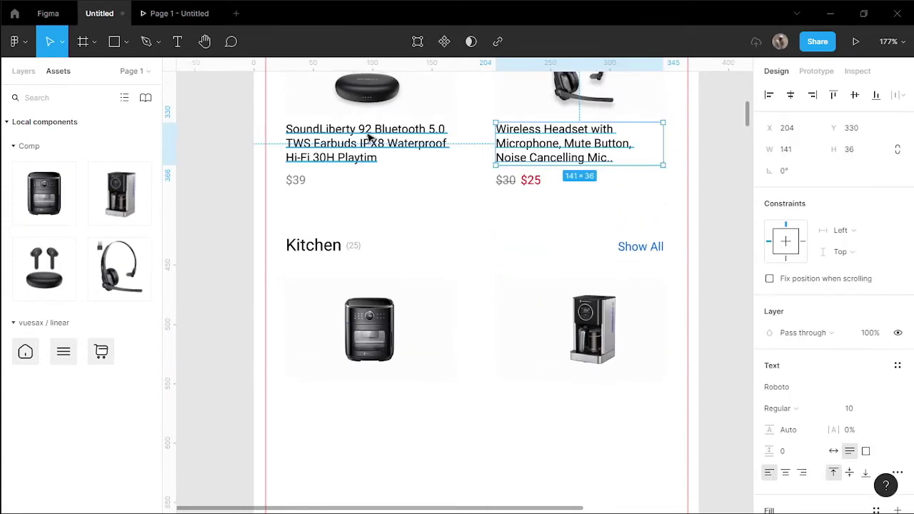
{"action": "left_click", "coordinate": [369, 136], "text": "shift"}
{"action": "left_click_drag", "start_coordinate": [369, 136], "coordinate": [351, 414]}
- Copy "Coffee Machine with Glass Coffee Pot Filter and Timer" from the sticky note and replace the first Kitchen description with it
{"action": "key", "text": "alt+Tab"}
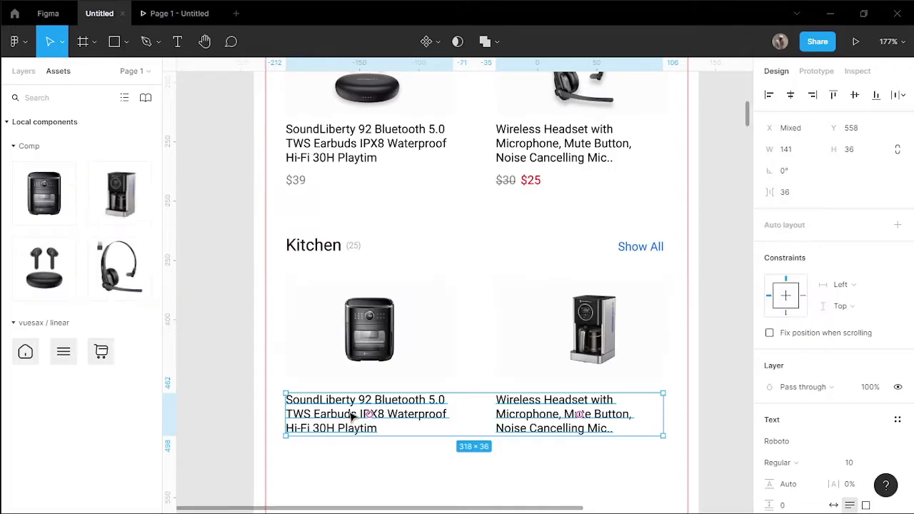
{"action": "scroll", "coordinate": [351, 416], "scroll_direction": "down", "scroll_amount": 1}
{"action": "left_click", "coordinate": [351, 415]}
{"action": "key", "text": "alt+Tab"}
{"action": "left_click_drag", "start_coordinate": [628, 192], "coordinate": [591, 179]}
{"action": "key", "text": "ctrl+c"}
{"action": "key", "text": "alt+Tab"}
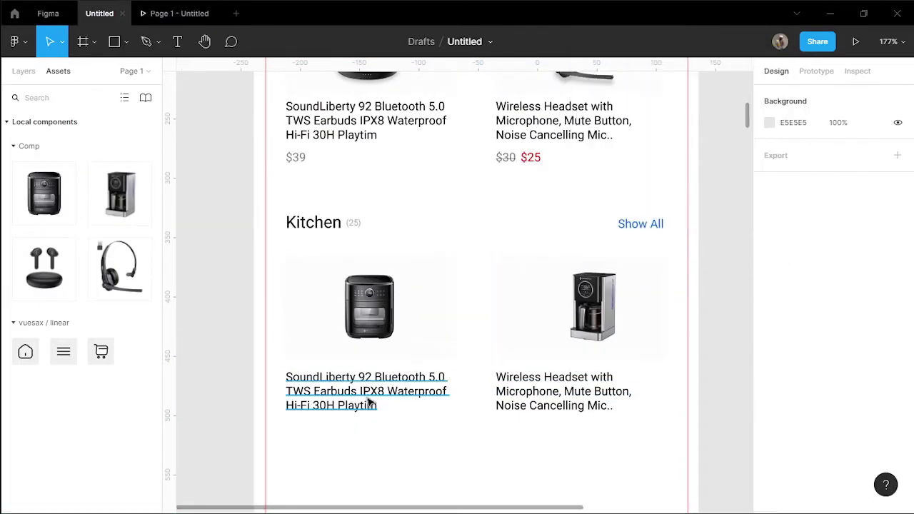
{"action": "double_click", "coordinate": [369, 404]}
{"action": "key", "text": "ctrl+a"}
{"action": "key", "text": "ctrl+v"}
{"action": "left_click", "coordinate": [367, 450]}
- Replace the second Kitchen description with the note's "9 in 1 Air Fryer Oven with Dehydrate, 1700W Electric" and level it with the first
{"action": "key", "text": "alt+Tab"}
{"action": "scroll", "coordinate": [678, 178], "scroll_direction": "down", "scroll_amount": 1}
{"action": "left_click_drag", "start_coordinate": [647, 213], "coordinate": [632, 207]}
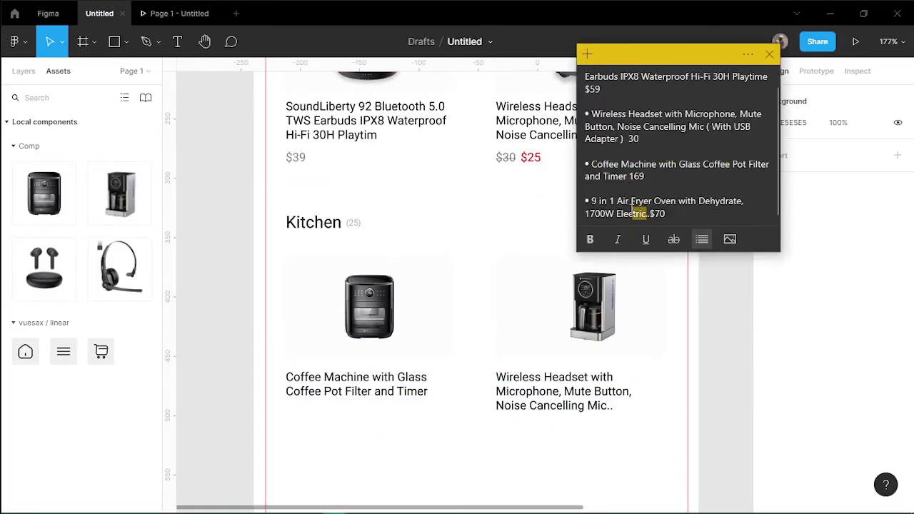
{"action": "double_click", "coordinate": [500, 407]}
{"action": "key", "text": "Escape"}
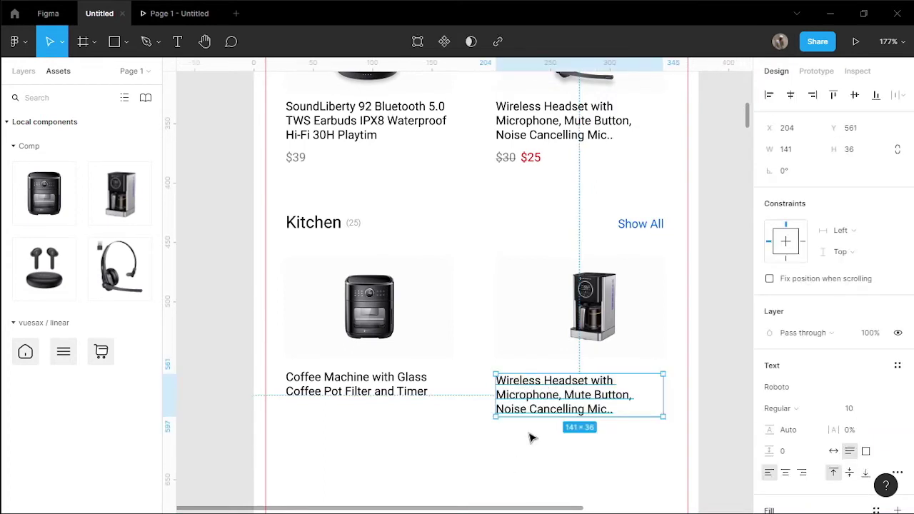
{"action": "double_click", "coordinate": [540, 385]}
{"action": "type", "text": "9 in 1 Air Fryer Oven with Dehydrate, 1700W Electric"}
{"action": "left_click", "coordinate": [357, 386], "text": "shift"}
{"action": "left_click", "coordinate": [473, 436]}
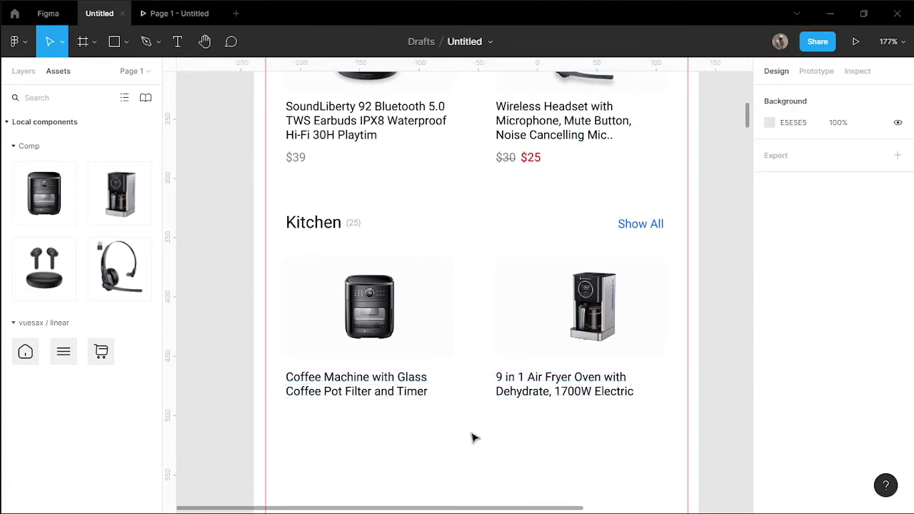
- Duplicate the "$39" price and the "$30" and "$25" price pair below the Kitchen descriptions at Y 588
{"action": "left_click", "coordinate": [302, 160]}
{"action": "left_click_drag", "start_coordinate": [303, 160], "coordinate": [299, 414]}
{"action": "left_click", "coordinate": [506, 160]}
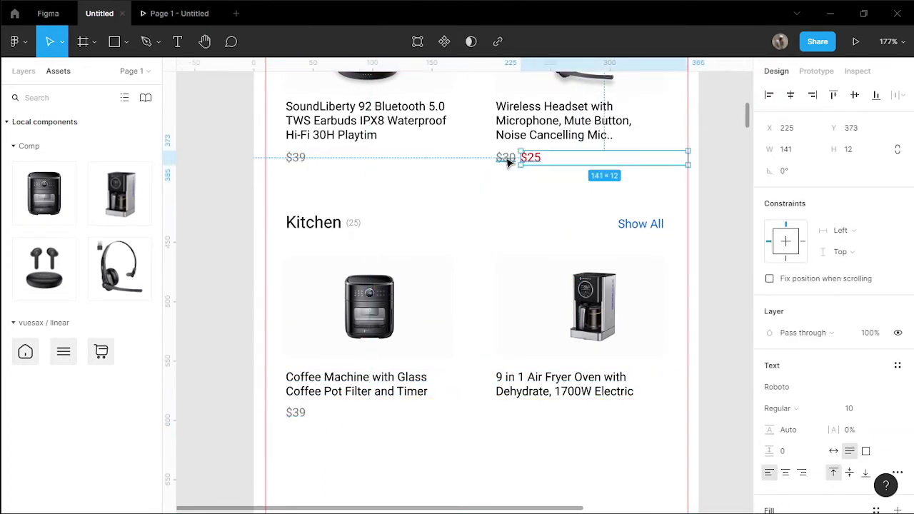
{"action": "left_click_drag", "start_coordinate": [506, 160], "coordinate": [518, 414]}
{"action": "scroll", "coordinate": [307, 292], "scroll_direction": "down", "scroll_amount": 3}
- Check the sticky note for prices and change the first Kitchen product's price to "$139"
{"action": "key", "text": "alt+Tab"}
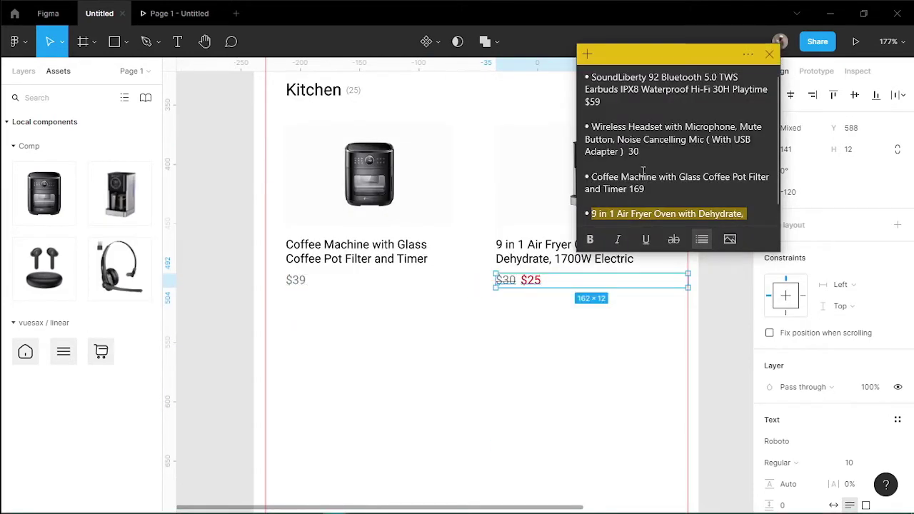
{"action": "key", "text": "alt+Tab"}
{"action": "double_click", "coordinate": [296, 281]}
- Change the second Kitchen product's struck-through price to "$70" and its red sale price to "$65"
{"action": "key", "text": "alt+Tab"}
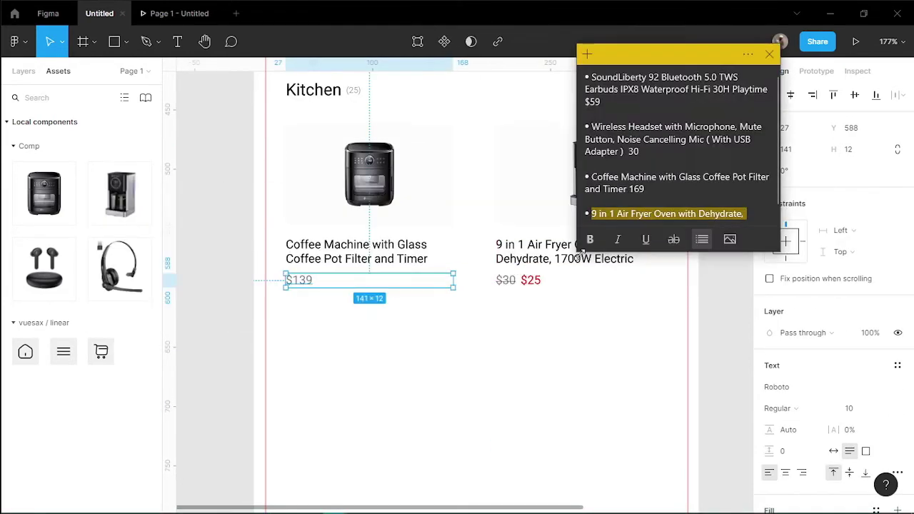
{"action": "key", "text": "alt+Tab"}
{"action": "double_click", "coordinate": [508, 281]}
{"action": "scroll", "coordinate": [511, 281], "scroll_direction": "up", "scroll_amount": 5}
{"action": "key", "text": "Escape"}
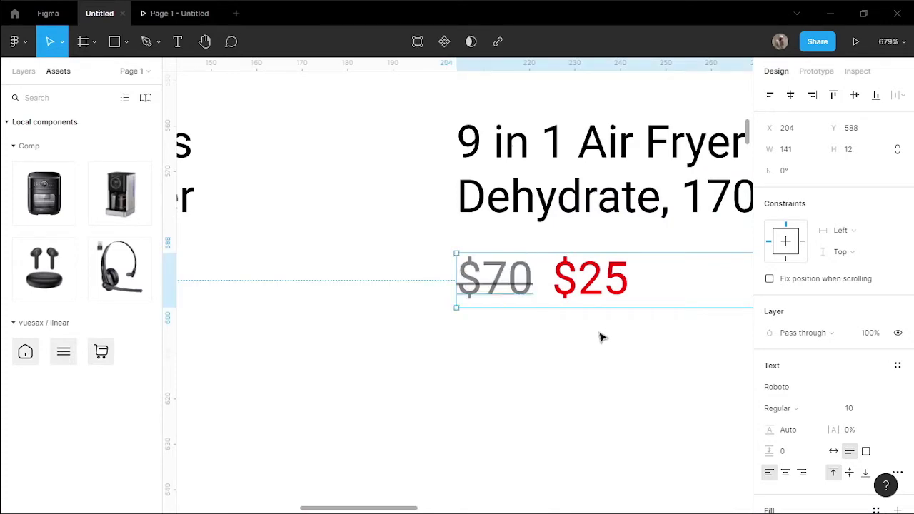
{"action": "double_click", "coordinate": [595, 279]}
{"action": "type", "text": "65"}
{"action": "left_click", "coordinate": [493, 418]}
{"action": "scroll", "coordinate": [494, 418], "scroll_direction": "down", "scroll_amount": 5}
{"action": "right_click", "coordinate": [494, 413]}
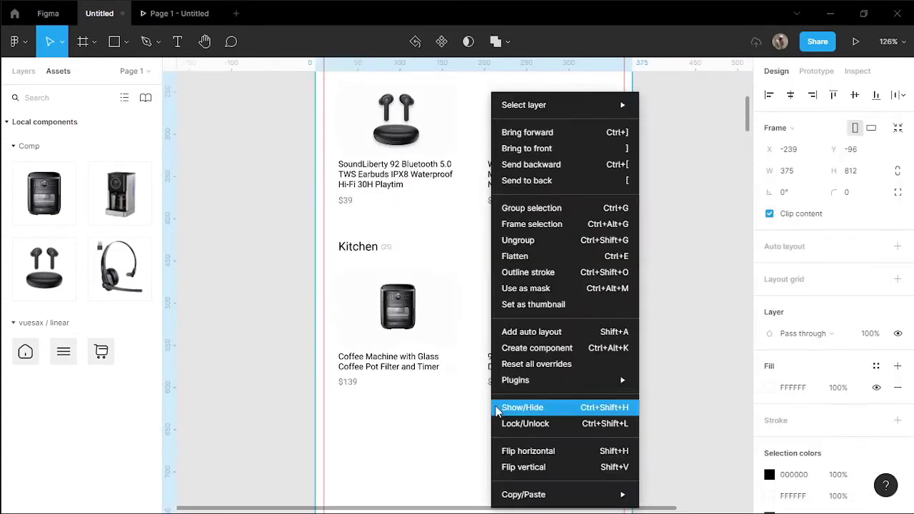
{"action": "left_click", "coordinate": [449, 424]}
{"action": "scroll", "coordinate": [449, 424], "scroll_direction": "up", "scroll_amount": 1}
{"action": "scroll", "coordinate": [449, 424], "scroll_direction": "down", "scroll_amount": 2}
{"action": "scroll", "coordinate": [449, 424], "scroll_direction": "down", "scroll_amount": 3}
{"action": "left_click", "coordinate": [593, 326]}
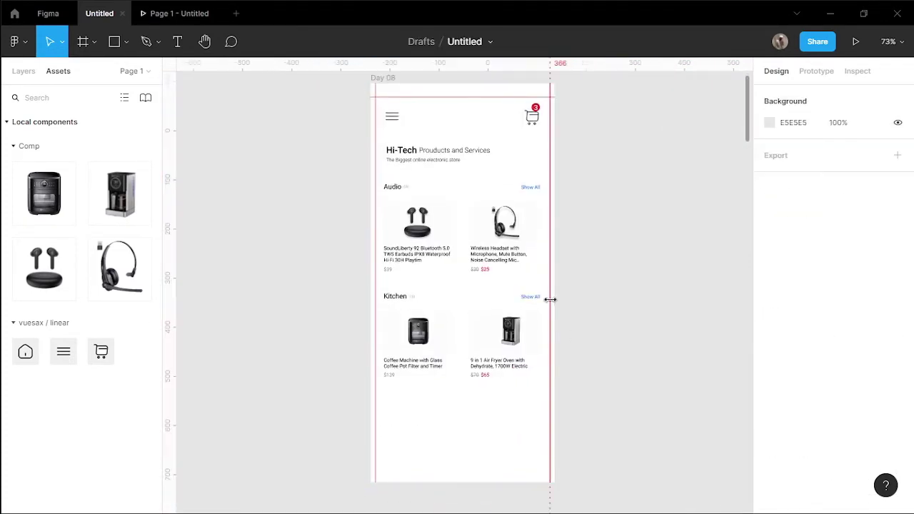
- Duplicate the Kitchen heading row with its count and "Show All" link about 35 px below the Kitchen prices
{"action": "left_click", "coordinate": [282, 127], "text": "shift"}
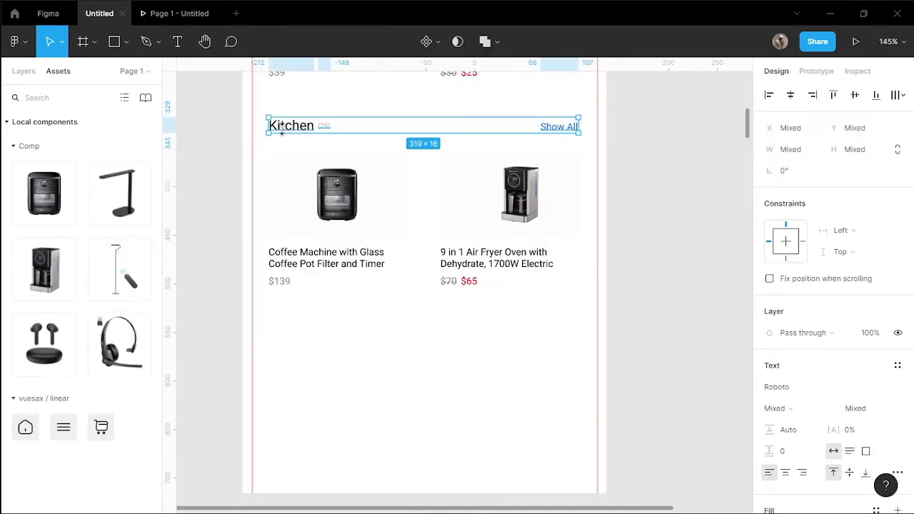
{"action": "left_click_drag", "start_coordinate": [281, 129], "coordinate": [294, 339]}
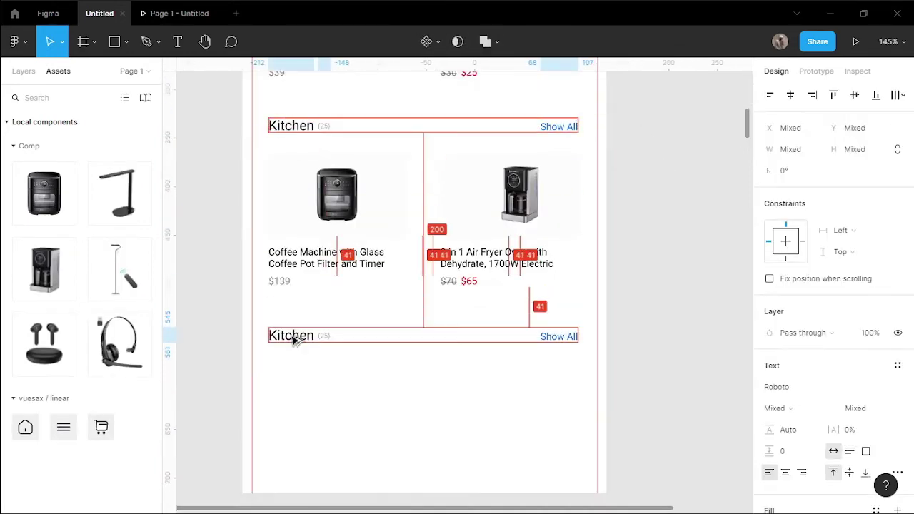
{"action": "scroll", "coordinate": [290, 379], "scroll_direction": "up", "scroll_amount": 2}
{"action": "scroll", "coordinate": [293, 431], "scroll_direction": "down", "scroll_amount": 1}
{"action": "scroll", "coordinate": [292, 431], "scroll_direction": "up", "scroll_amount": 1}
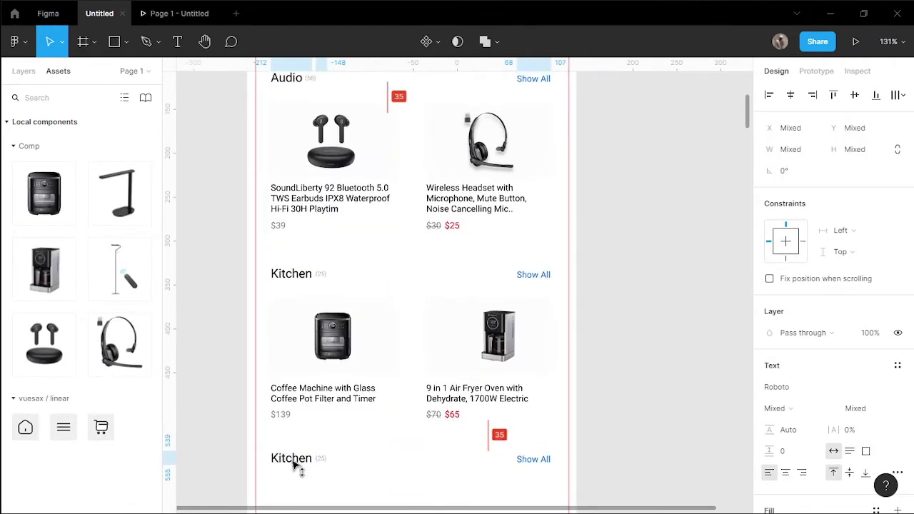
{"action": "left_click_drag", "start_coordinate": [294, 464], "coordinate": [292, 459]}
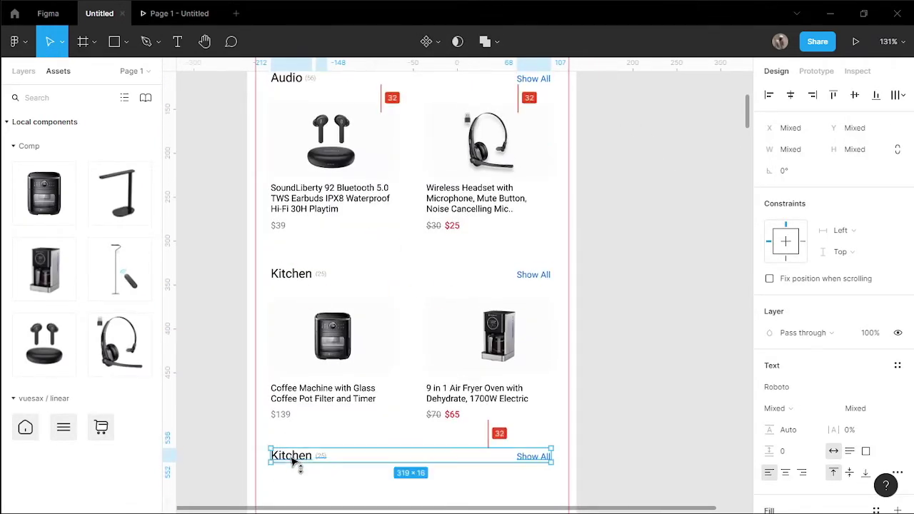
- Duplicate the two Kitchen image background rectangles below the third section heading
{"action": "scroll", "coordinate": [300, 428], "scroll_direction": "down", "scroll_amount": 3}
{"action": "scroll", "coordinate": [321, 382], "scroll_direction": "up", "scroll_amount": 2}
{"action": "left_click", "coordinate": [332, 387]}
{"action": "left_click", "coordinate": [522, 143]}
{"action": "left_click", "coordinate": [408, 112], "text": "shift"}
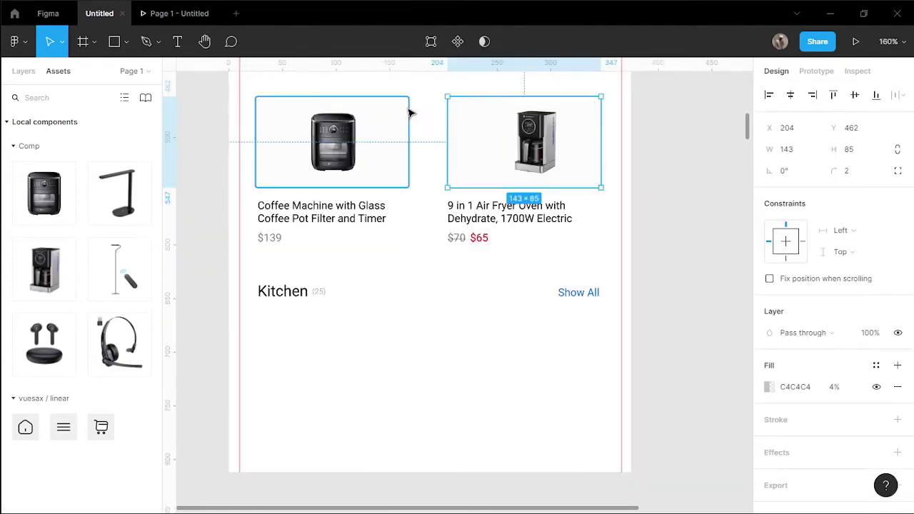
{"action": "left_click_drag", "start_coordinate": [408, 112], "coordinate": [401, 332]}
{"action": "key", "text": "Escape"}
- Rename the third section heading "Lamp" and set its count to "(16)", placed right beside the heading
{"action": "scroll", "coordinate": [619, 280], "scroll_direction": "down", "scroll_amount": 3}
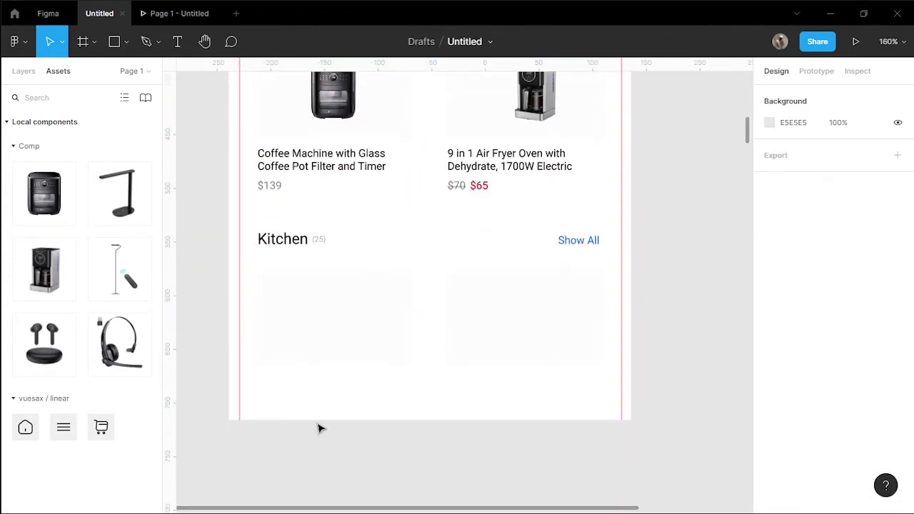
{"action": "double_click", "coordinate": [277, 243]}
{"action": "key", "text": "BackSpace"}
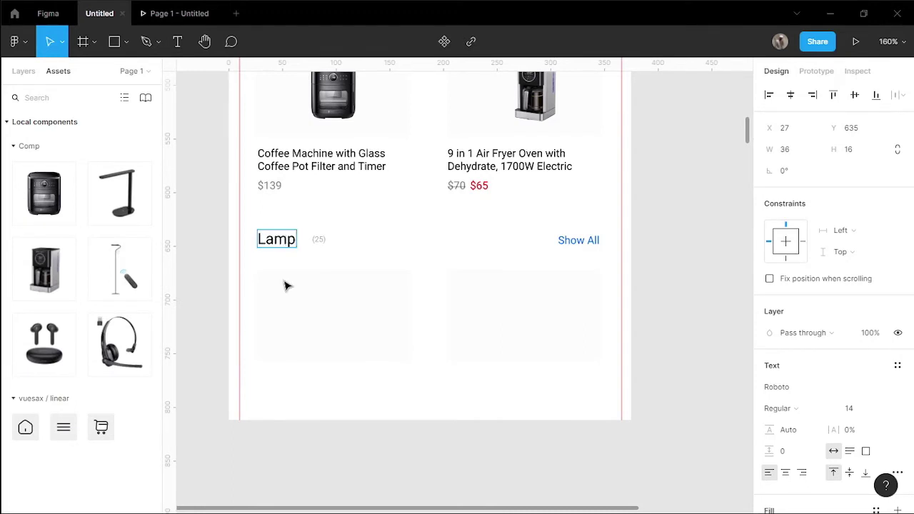
{"action": "type", "text": "Lamp"}
{"action": "left_click", "coordinate": [319, 240]}
{"action": "scroll", "coordinate": [318, 243], "scroll_direction": "up", "scroll_amount": 3}
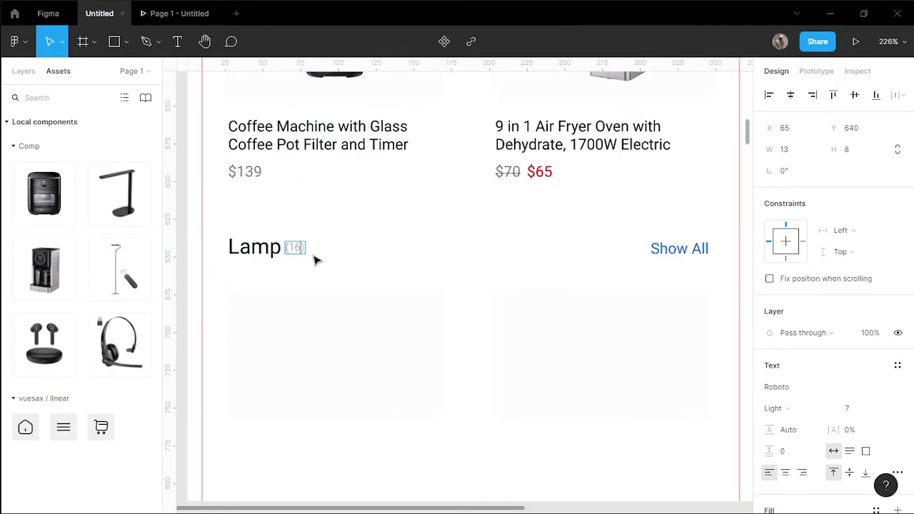
- Place the desk lamp component on the first Lamp card and scale it down to 55 × 55
{"action": "scroll", "coordinate": [319, 260], "scroll_direction": "down", "scroll_amount": 3}
{"action": "left_click_drag", "start_coordinate": [117, 192], "coordinate": [406, 359]}
{"action": "left_click_drag", "start_coordinate": [473, 377], "coordinate": [286, 204]}
{"action": "left_click_drag", "start_coordinate": [250, 165], "coordinate": [321, 285]}
{"action": "scroll", "coordinate": [403, 347], "scroll_direction": "up", "scroll_amount": 5}
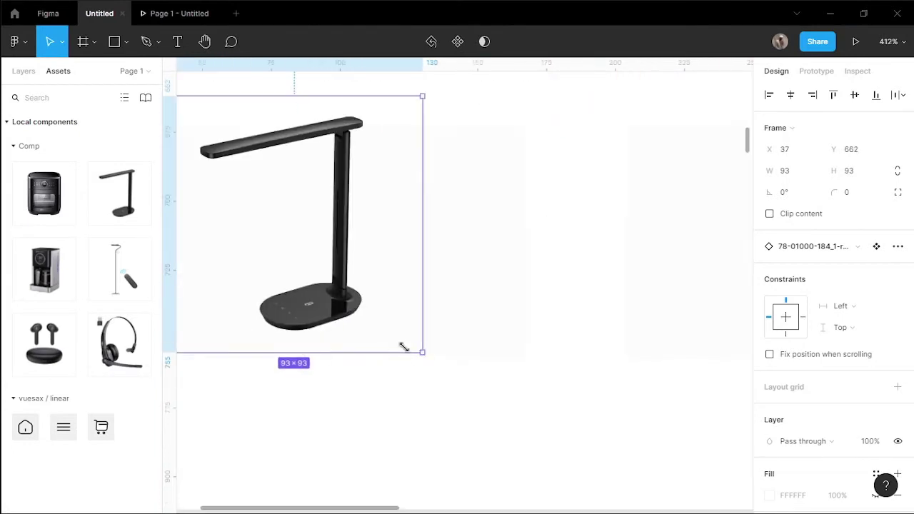
{"action": "left_click_drag", "start_coordinate": [404, 347], "coordinate": [336, 286]}
{"action": "scroll", "coordinate": [332, 287], "scroll_direction": "down", "scroll_amount": 3}
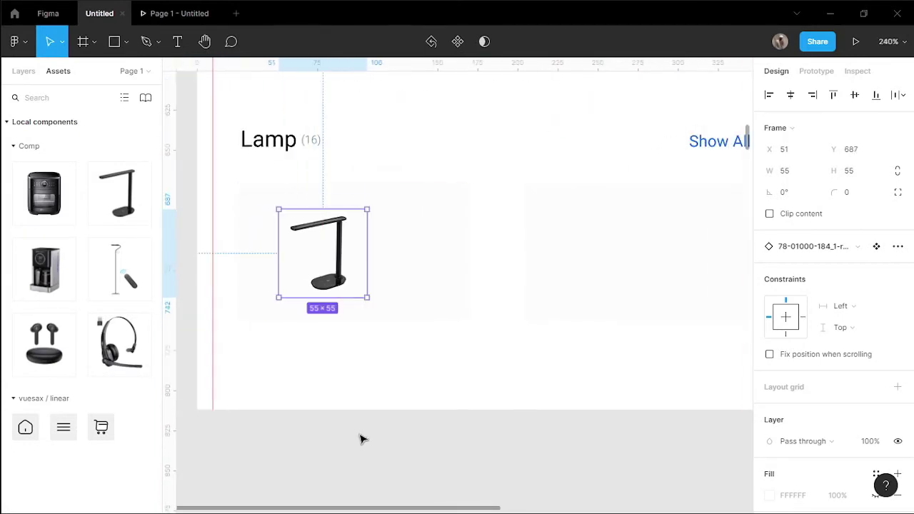
- Enlarge the desk lamp image to nearly fill the card's height and center it on the card
{"action": "left_click", "coordinate": [363, 440]}
{"action": "scroll", "coordinate": [351, 435], "scroll_direction": "down", "scroll_amount": 3}
{"action": "left_click", "coordinate": [343, 343]}
{"action": "left_click_drag", "start_coordinate": [361, 357], "coordinate": [376, 371]}
{"action": "left_click_drag", "start_coordinate": [343, 343], "coordinate": [356, 359]}
{"action": "left_click", "coordinate": [359, 447]}
- Place the floor lamp component with its remote on the second Lamp card, scaled down to fit inside and centered
{"action": "left_click", "coordinate": [652, 347]}
{"action": "left_click_drag", "start_coordinate": [118, 270], "coordinate": [561, 341]}
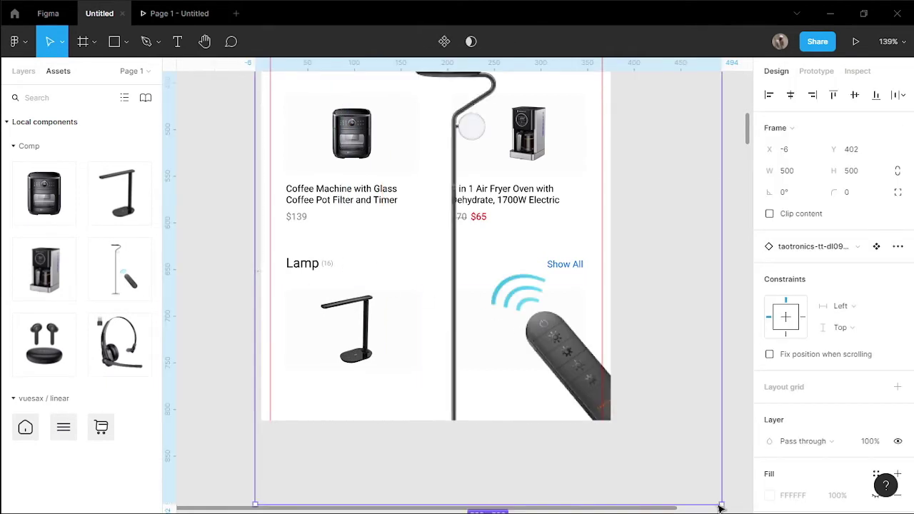
{"action": "left_click_drag", "start_coordinate": [720, 506], "coordinate": [547, 342]}
{"action": "left_click", "coordinate": [582, 308], "text": "shift"}
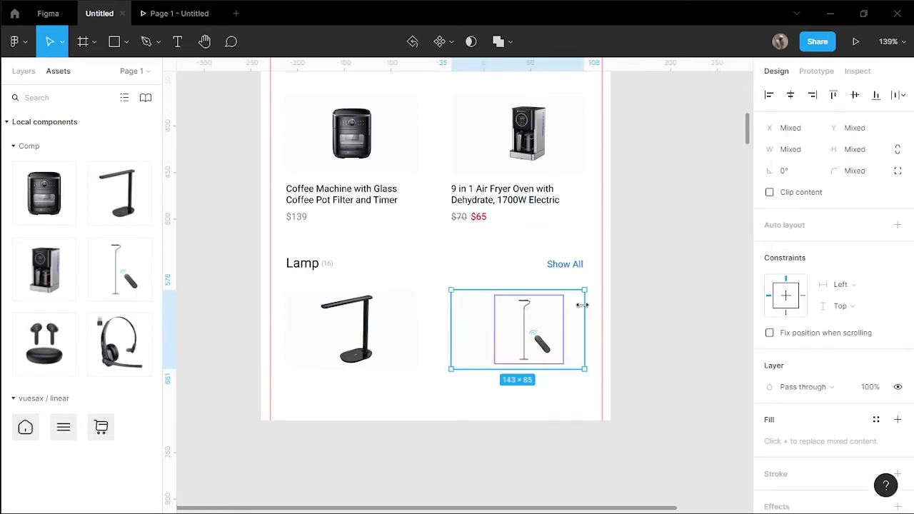
{"action": "left_click", "coordinate": [700, 234]}
- Duplicate the Kitchen descriptions 11 px below the Lamp cards and the Kitchen prices beneath those descriptions
{"action": "scroll", "coordinate": [690, 240], "scroll_direction": "down", "scroll_amount": 1}
{"action": "left_click_drag", "start_coordinate": [607, 143], "coordinate": [394, 351]}
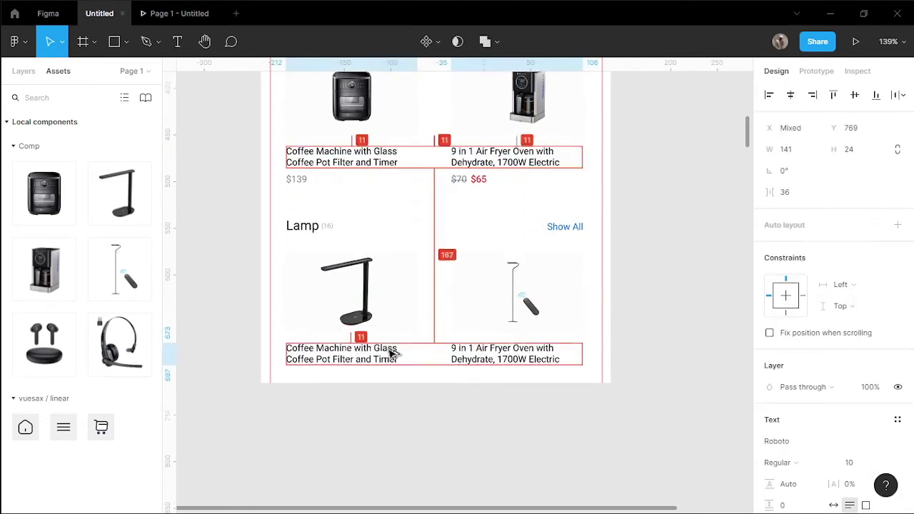
{"action": "key", "text": "Escape"}
{"action": "left_click_drag", "start_coordinate": [356, 177], "coordinate": [383, 355]}
{"action": "left_click", "coordinate": [345, 449]}
- Replace the first Lamp description with "LED Desk Lamp, Dimmable Office Lamp with Touch Control 5 Lighting Modes"
{"action": "scroll", "coordinate": [345, 449], "scroll_direction": "down", "scroll_amount": 2}
{"action": "scroll", "coordinate": [345, 431], "scroll_direction": "down", "scroll_amount": 3}
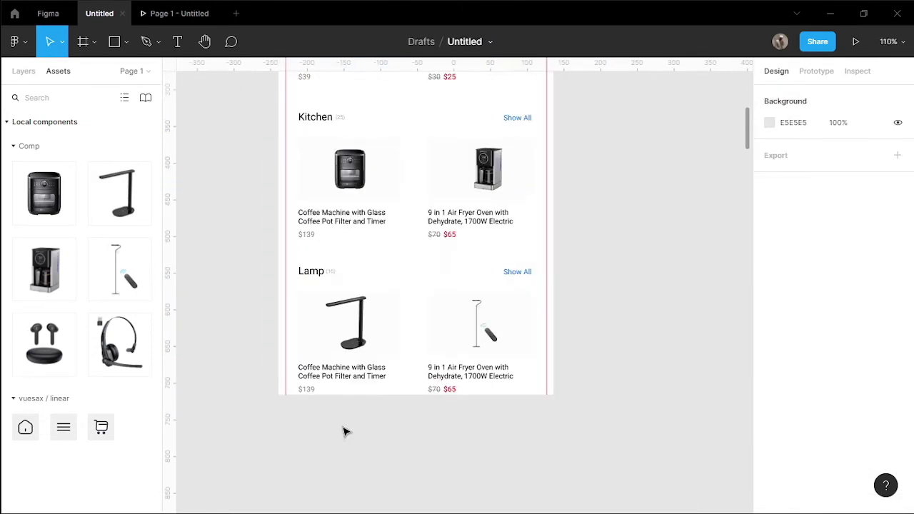
{"action": "scroll", "coordinate": [343, 430], "scroll_direction": "up", "scroll_amount": 2}
{"action": "scroll", "coordinate": [520, 329], "scroll_direction": "down", "scroll_amount": 2}
{"action": "scroll", "coordinate": [357, 342], "scroll_direction": "up", "scroll_amount": 5}
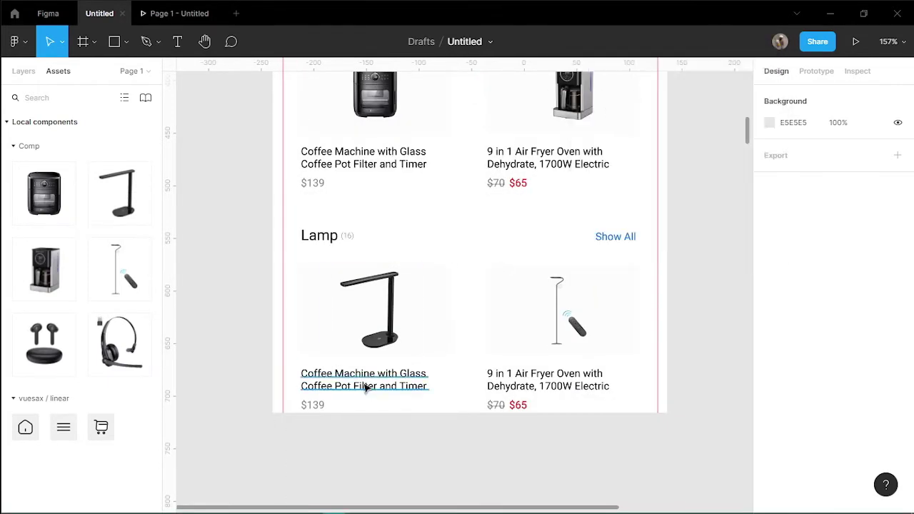
{"action": "left_click", "coordinate": [362, 383]}
{"action": "type", "text": "LED Desk Lamp, Dimmable Office Lamp with Touch Control 5 Lighting Modes"}
- Copy "LED Floor Lamp 95, Metal Mother Daughter Floor Lamp with Reading Light" from the sticky note into the second Lamp description
{"action": "left_click", "coordinate": [535, 377]}
{"action": "left_click_drag", "start_coordinate": [712, 202], "coordinate": [588, 190]}
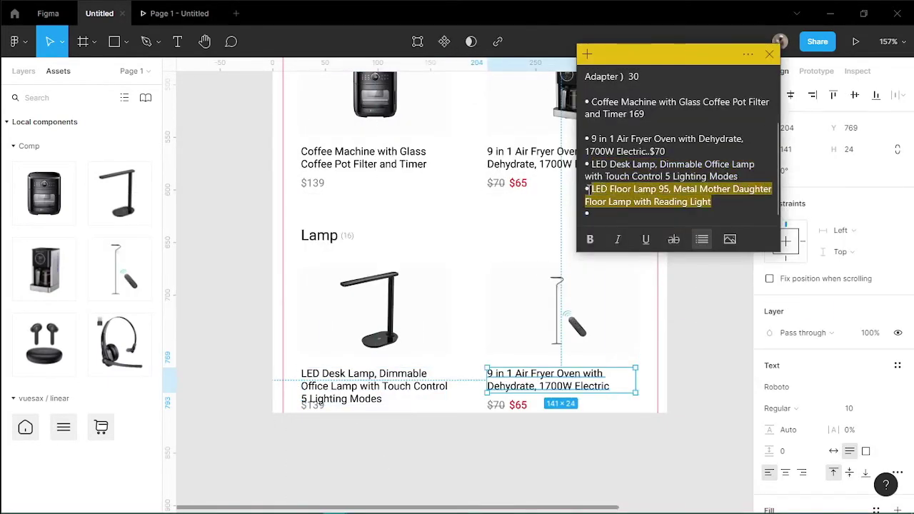
{"action": "key", "text": "ctrl+c"}
{"action": "left_click", "coordinate": [583, 364]}
{"action": "key", "text": "ctrl+v"}
- Extend the Day 08 frame downward and move the Lamp prices below the three-line descriptions to Y 816
{"action": "scroll", "coordinate": [500, 442], "scroll_direction": "down", "scroll_amount": 6}
{"action": "key", "text": "Escape"}
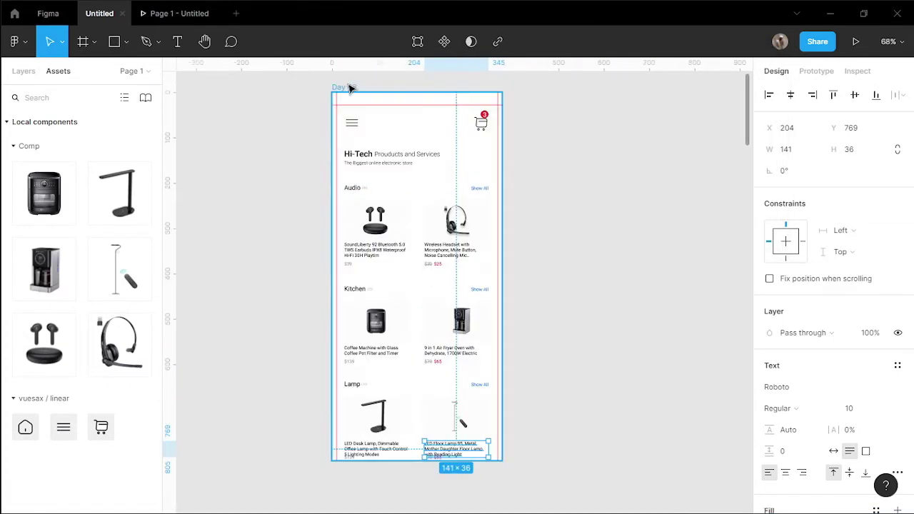
{"action": "scroll", "coordinate": [413, 250], "scroll_direction": "up", "scroll_amount": 4}
{"action": "left_click", "coordinate": [295, 257]}
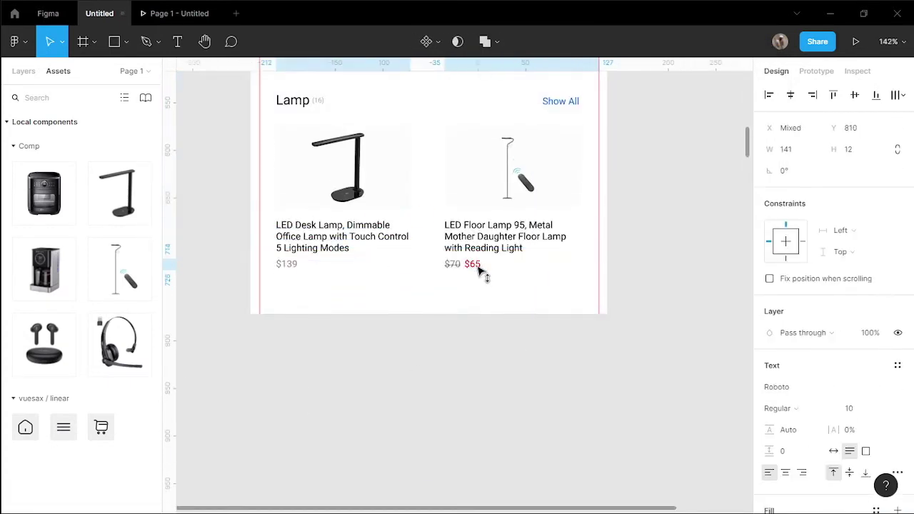
{"action": "scroll", "coordinate": [319, 497], "scroll_direction": "down", "scroll_amount": 2}
{"action": "left_click", "coordinate": [319, 497]}
- Set the desk lamp's price to "$65" and the floor lamp's prices to struck-through "$150" and red "$120", spaced apart
{"action": "scroll", "coordinate": [314, 446], "scroll_direction": "up", "scroll_amount": 4}
{"action": "left_click", "coordinate": [306, 380]}
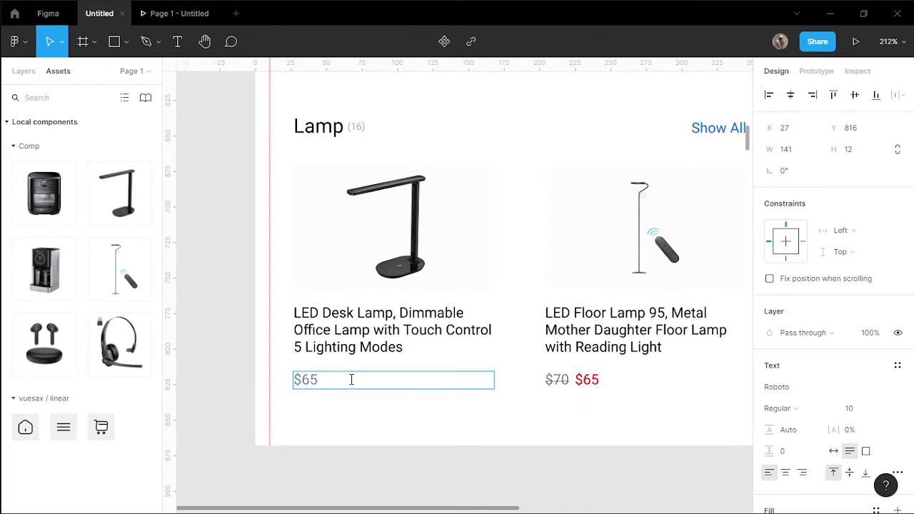
{"action": "double_click", "coordinate": [565, 380]}
{"action": "left_click", "coordinate": [583, 392]}
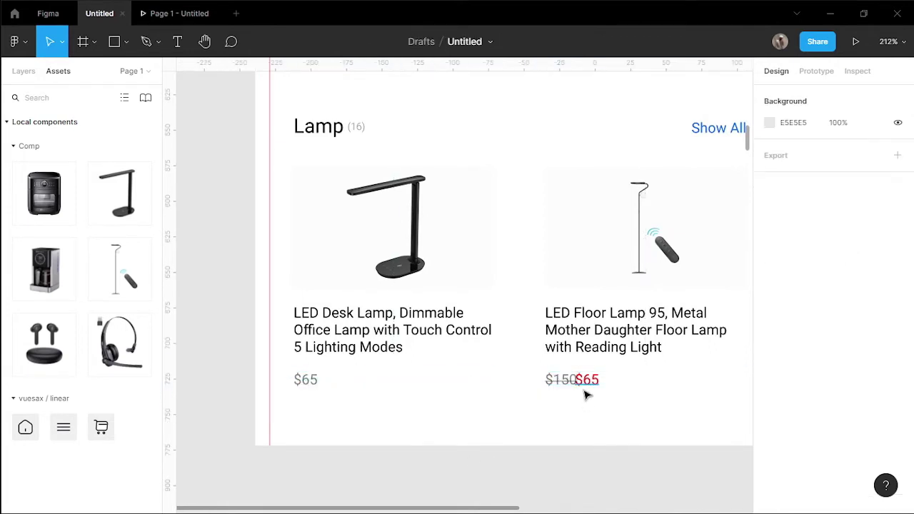
{"action": "mouse_move", "coordinate": [583, 386]}
{"action": "left_mouse_down"}
{"action": "mouse_move", "coordinate": [606, 388]}
{"action": "mouse_move", "coordinate": [592, 384]}
{"action": "left_mouse_up"}
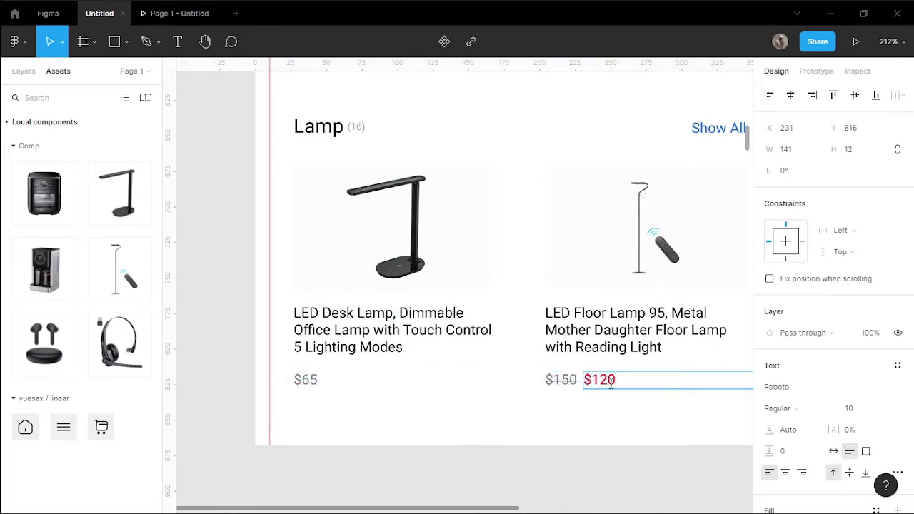
{"action": "left_click", "coordinate": [569, 471]}
- Adjust the position of the small Kitchen count beside its heading
{"action": "scroll", "coordinate": [569, 468], "scroll_direction": "down", "scroll_amount": 5}
{"action": "left_click_drag", "start_coordinate": [690, 135], "coordinate": [457, 143]}
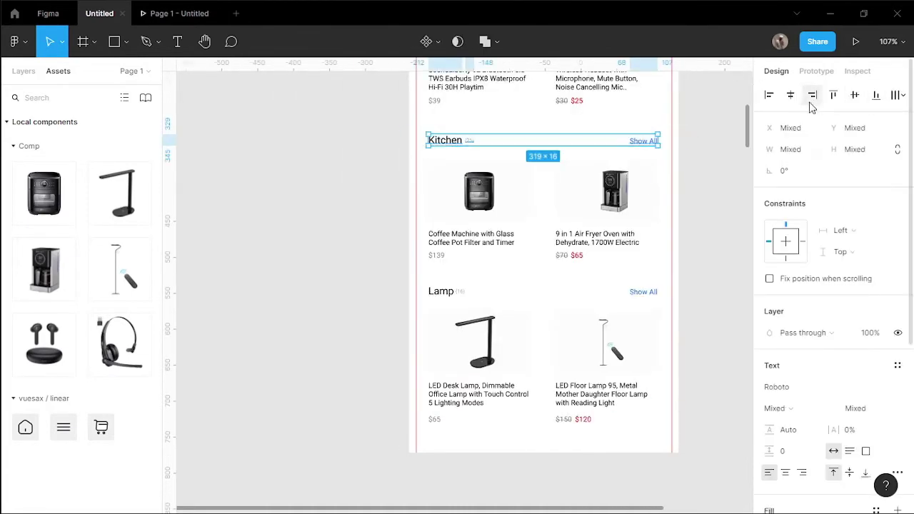
{"action": "scroll", "coordinate": [470, 144], "scroll_direction": "up", "scroll_amount": 1}
{"action": "left_click", "coordinate": [469, 141]}
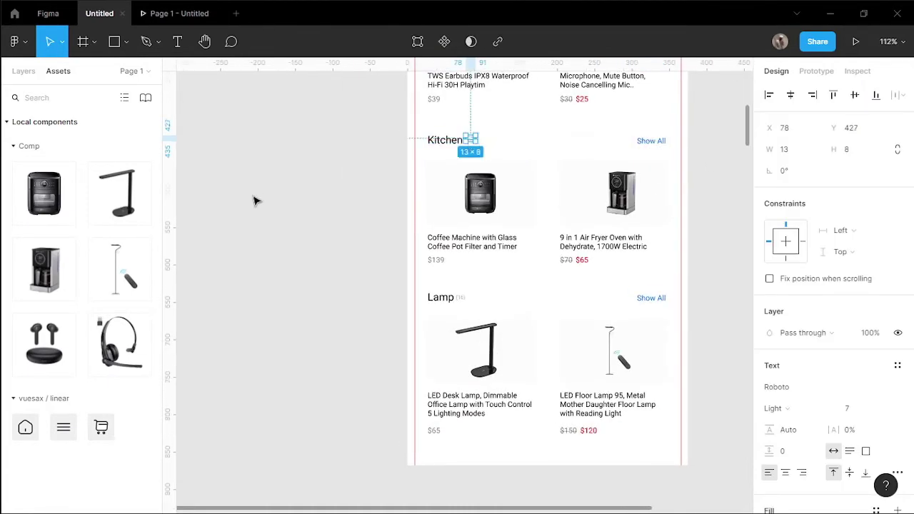
{"action": "scroll", "coordinate": [255, 200], "scroll_direction": "up", "scroll_amount": 3}
{"action": "left_click", "coordinate": [290, 210]}
- Set the three "Show All" links to font size 8 and align them at X 315 with the cards' right edge
{"action": "scroll", "coordinate": [290, 210], "scroll_direction": "down", "scroll_amount": 3}
{"action": "scroll", "coordinate": [295, 229], "scroll_direction": "down", "scroll_amount": 3}
{"action": "scroll", "coordinate": [297, 228], "scroll_direction": "down", "scroll_amount": 10}
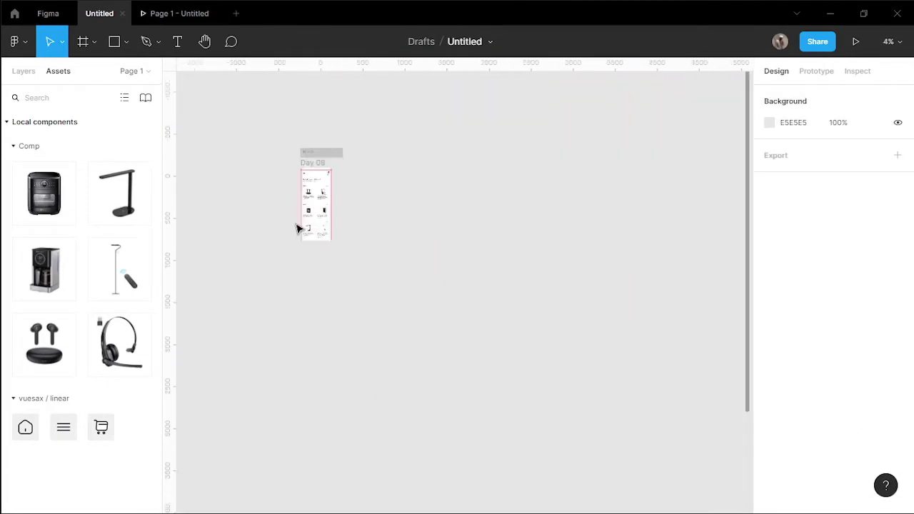
{"action": "scroll", "coordinate": [297, 228], "scroll_direction": "up", "scroll_amount": 10}
{"action": "left_click", "coordinate": [581, 155]}
{"action": "scroll", "coordinate": [602, 264], "scroll_direction": "up", "scroll_amount": 6}
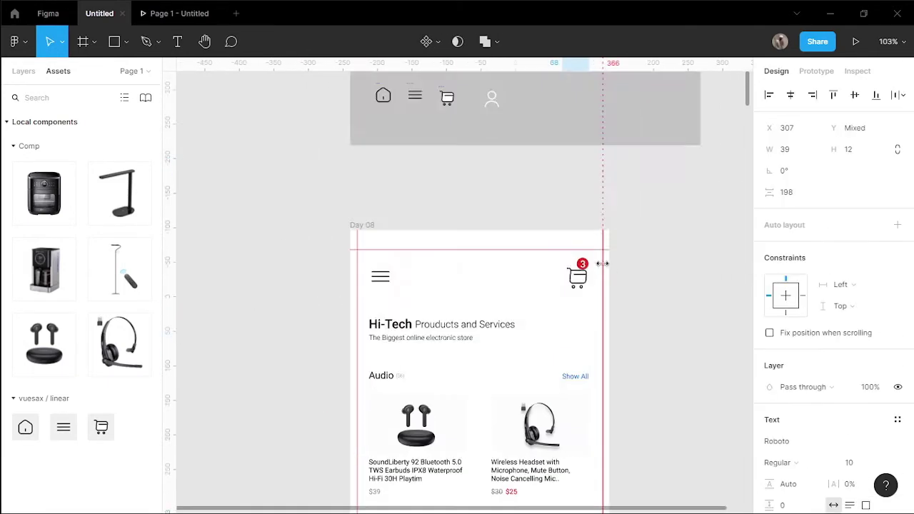
{"action": "scroll", "coordinate": [602, 264], "scroll_direction": "down", "scroll_amount": 5}
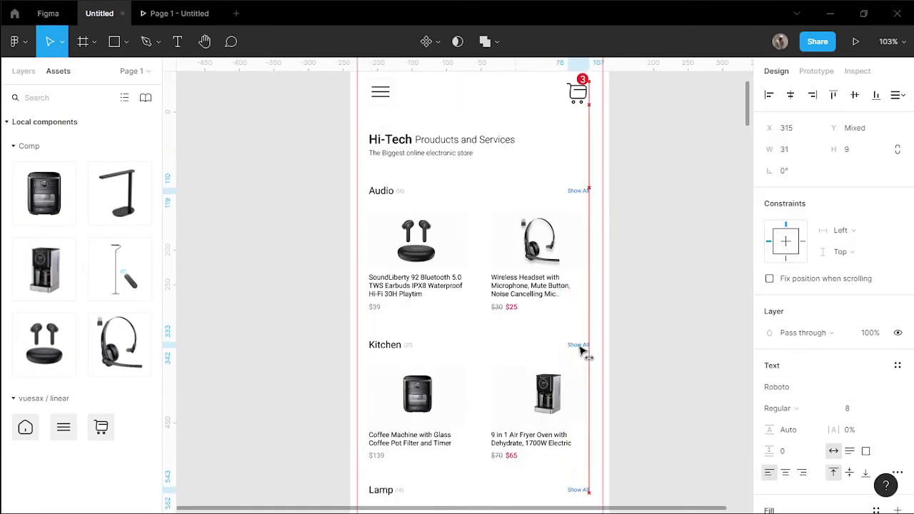
{"action": "left_click", "coordinate": [668, 297]}
- Underline the three "Show All" links
{"action": "scroll", "coordinate": [667, 297], "scroll_direction": "down", "scroll_amount": 2}
{"action": "left_click", "coordinate": [584, 133]}
{"action": "scroll", "coordinate": [892, 307], "scroll_direction": "down", "scroll_amount": 3}
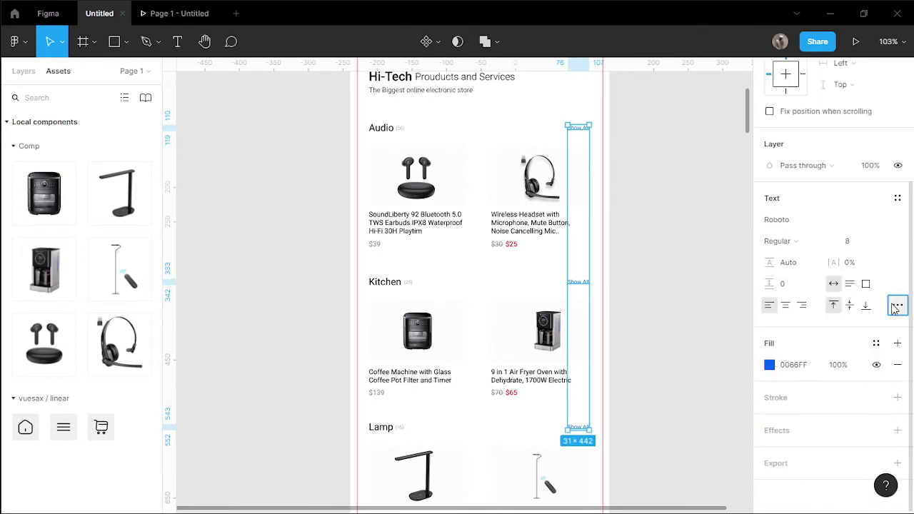
{"action": "left_click", "coordinate": [898, 306]}
{"action": "left_click", "coordinate": [720, 300]}
{"action": "left_click", "coordinate": [691, 122]}
- Try shifting the Audio section about 5 px to the right and return it in line with the other sections
{"action": "scroll", "coordinate": [689, 119], "scroll_direction": "up", "scroll_amount": 3}
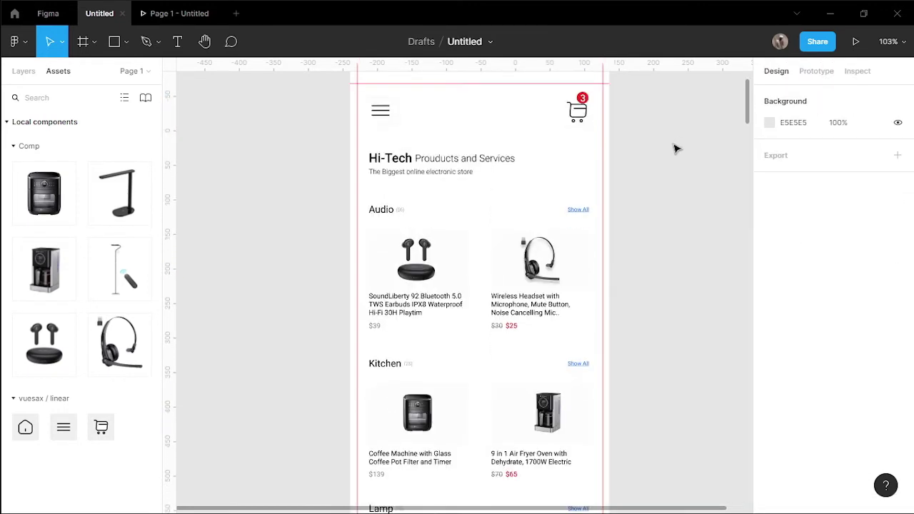
{"action": "left_click_drag", "start_coordinate": [650, 202], "coordinate": [374, 323]}
{"action": "mouse_move", "coordinate": [458, 277]}
{"action": "left_mouse_down"}
{"action": "mouse_move", "coordinate": [463, 261]}
{"action": "mouse_move", "coordinate": [462, 281]}
{"action": "left_mouse_up"}
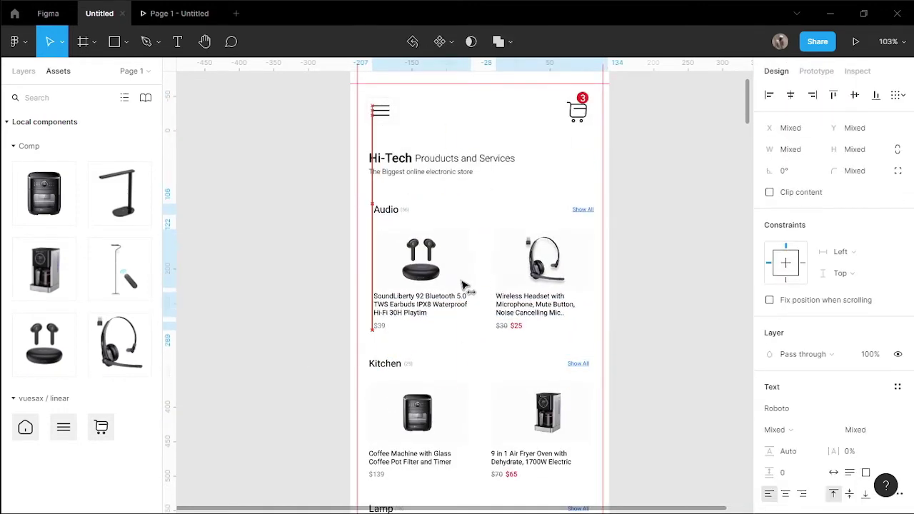
{"action": "left_click", "coordinate": [386, 119], "text": "shift"}
{"action": "left_click_drag", "start_coordinate": [627, 146], "coordinate": [562, 141]}
{"action": "left_click", "coordinate": [503, 171]}
{"action": "left_click_drag", "start_coordinate": [443, 157], "coordinate": [443, 157]}
{"action": "left_click_drag", "start_coordinate": [676, 211], "coordinate": [349, 350]}
{"action": "left_click_drag", "start_coordinate": [536, 282], "coordinate": [531, 282]}
- Move the Kitchen and Lamp sections up to tighten and even out the spacing between the three sections
{"action": "scroll", "coordinate": [532, 285], "scroll_direction": "down", "scroll_amount": 4}
{"action": "left_click_drag", "start_coordinate": [644, 223], "coordinate": [437, 301]}
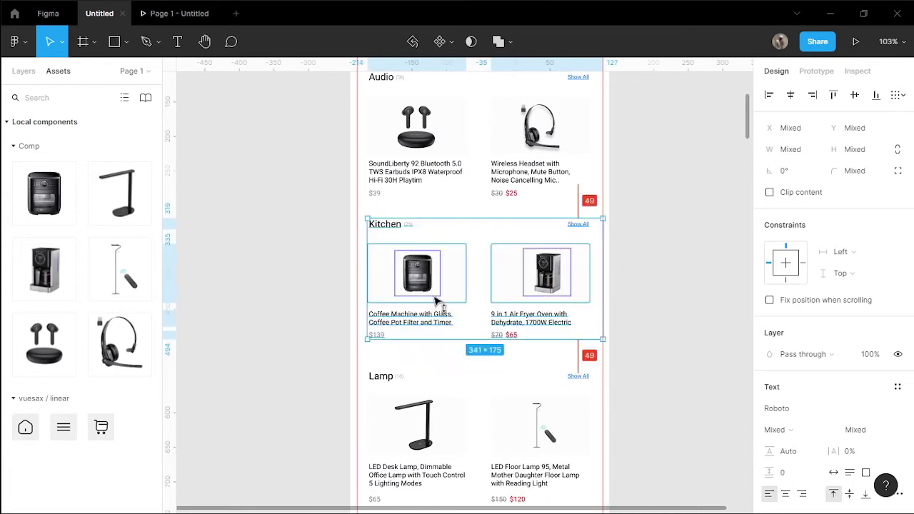
{"action": "left_click", "coordinate": [669, 345]}
{"action": "scroll", "coordinate": [668, 340], "scroll_direction": "down", "scroll_amount": 2}
{"action": "left_click_drag", "start_coordinate": [659, 311], "coordinate": [346, 477]}
{"action": "left_click_drag", "start_coordinate": [553, 396], "coordinate": [552, 386]}
{"action": "left_click", "coordinate": [690, 292]}
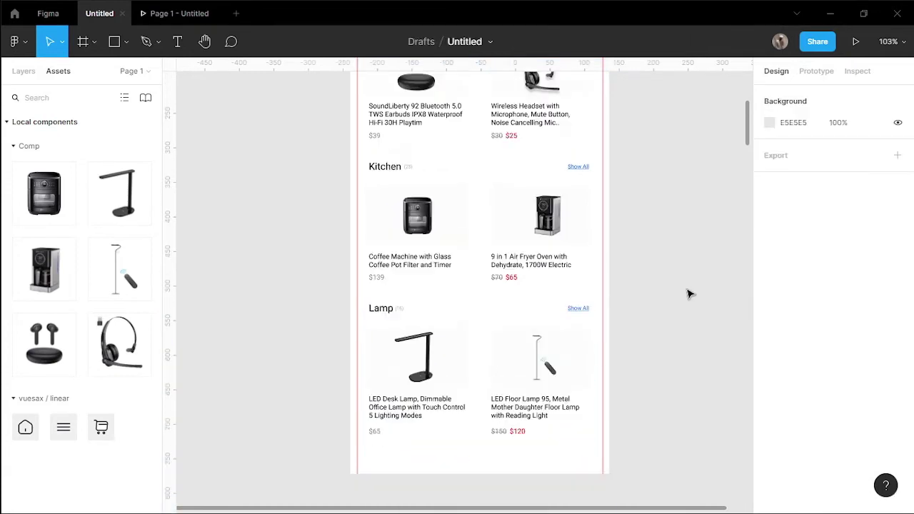
{"action": "scroll", "coordinate": [649, 377], "scroll_direction": "down", "scroll_amount": 2}
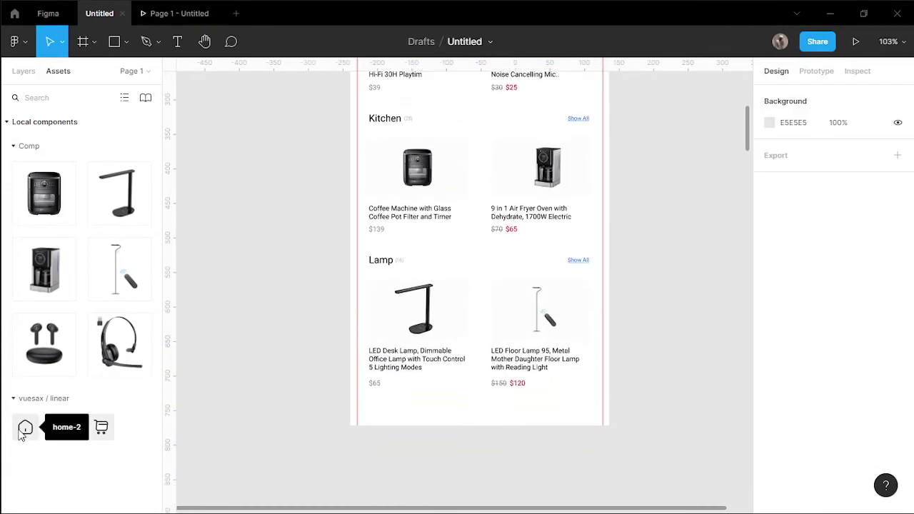
{"action": "left_click_drag", "start_coordinate": [21, 434], "coordinate": [500, 402]}
{"action": "scroll", "coordinate": [500, 402], "scroll_direction": "up", "scroll_amount": 3}
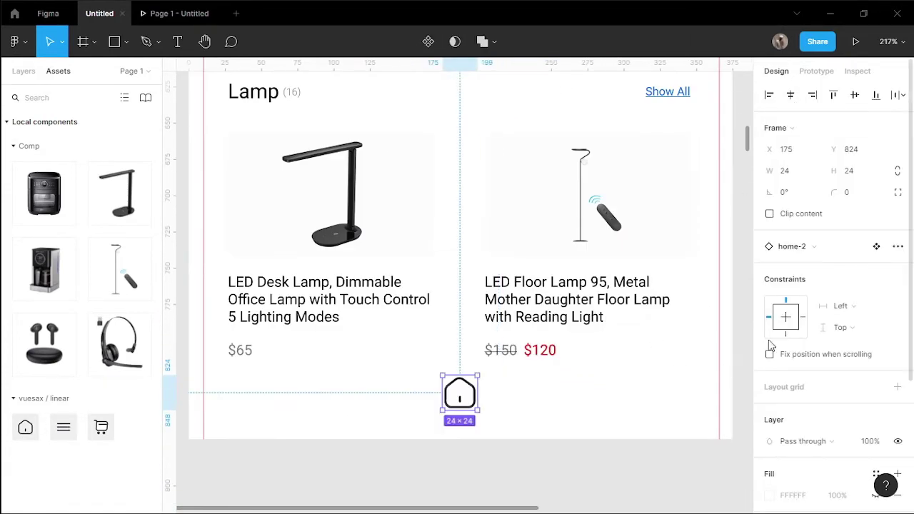
{"action": "key", "text": "Delete"}
- Place the home-2 icon between the two Lamp prices at X 156, Y 808 and draw an ellipse about 48 × 46 over it
{"action": "scroll", "coordinate": [333, 500], "scroll_direction": "up", "scroll_amount": 3}
{"action": "left_click_drag", "start_coordinate": [25, 427], "coordinate": [486, 275]}
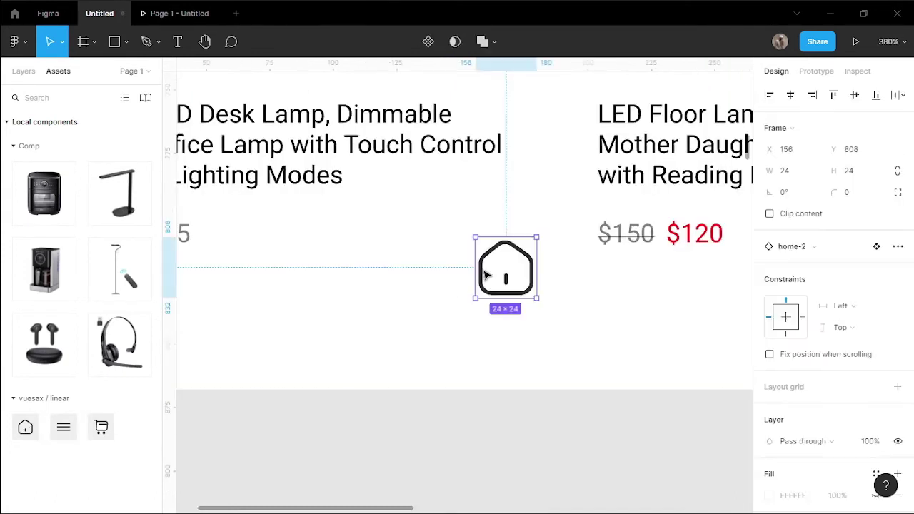
{"action": "left_click", "coordinate": [126, 42]}
{"action": "left_click", "coordinate": [64, 123]}
{"action": "left_click_drag", "start_coordinate": [569, 219], "coordinate": [449, 338]}
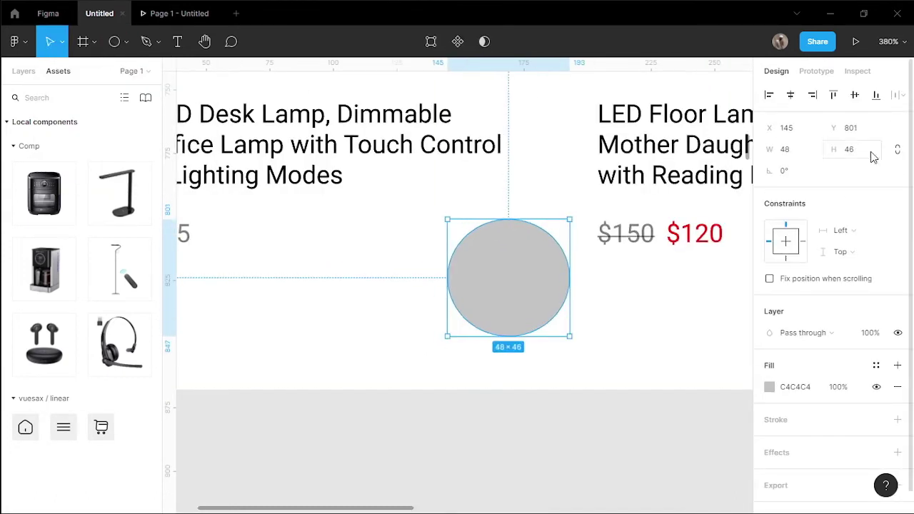
- Resize the ellipse to a 55 × 55 circle and place it behind the home icon at X 141, Y 792
{"action": "type", "text": "55"}
{"action": "key", "text": "Tab"}
{"action": "type", "text": "55"}
{"action": "key", "text": "Return"}
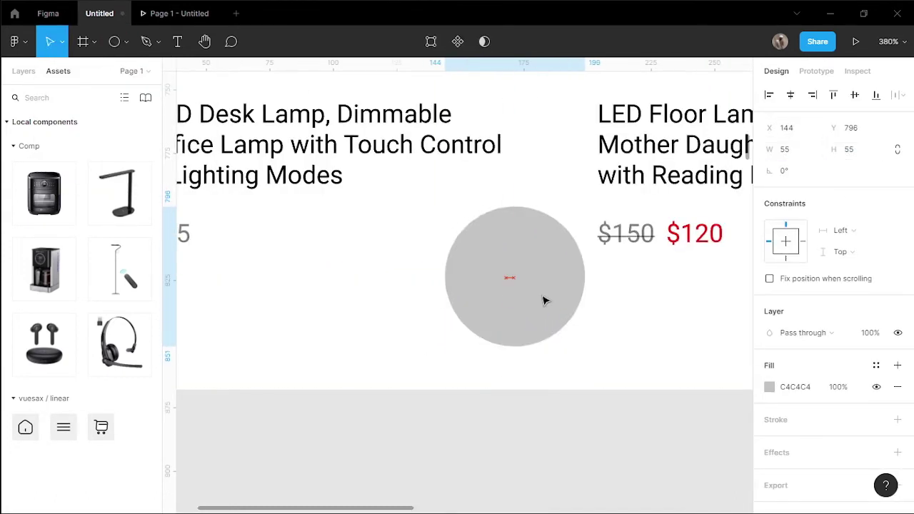
{"action": "key", "text": "ctrl+bracketleft"}
{"action": "left_click_drag", "start_coordinate": [544, 297], "coordinate": [536, 288]}
- Fill the circle behind the home icon with white FFFFFF and add a black stroke to it
{"action": "scroll", "coordinate": [850, 372], "scroll_direction": "down", "scroll_amount": 1}
{"action": "left_click", "coordinate": [769, 365]}
{"action": "left_click", "coordinate": [606, 449]}
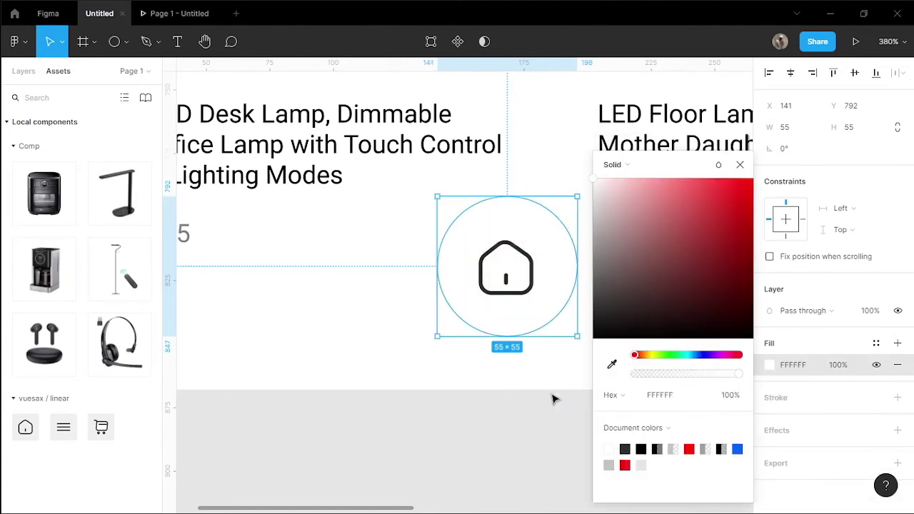
{"action": "left_click", "coordinate": [525, 289], "text": "shift"}
{"action": "left_click", "coordinate": [564, 351]}
{"action": "left_click", "coordinate": [522, 306]}
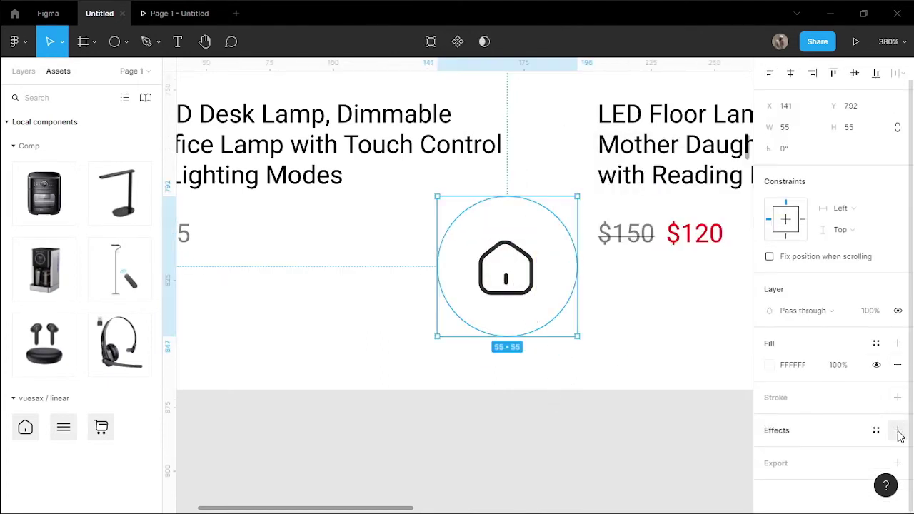
{"action": "left_click", "coordinate": [898, 396]}
{"action": "left_click", "coordinate": [564, 376]}
- Add a "Home" label in font size 6 under the house icon and lower the circle to X 141, Y 796
{"action": "left_click", "coordinate": [504, 328]}
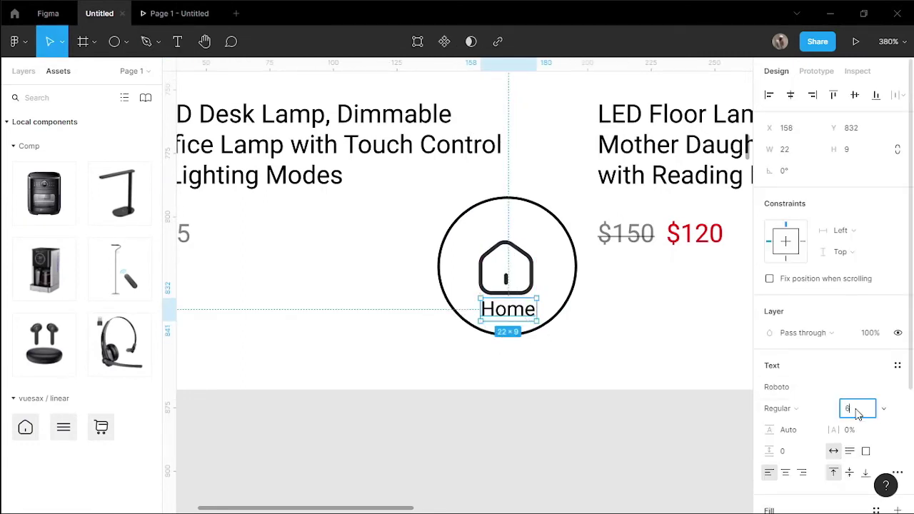
{"action": "key", "text": "Return"}
{"action": "left_click", "coordinate": [532, 341]}
{"action": "left_click", "coordinate": [561, 302]}
{"action": "key", "text": "Down"}
{"action": "key", "text": "Down"}
{"action": "key", "text": "Down"}
{"action": "key", "text": "Down"}
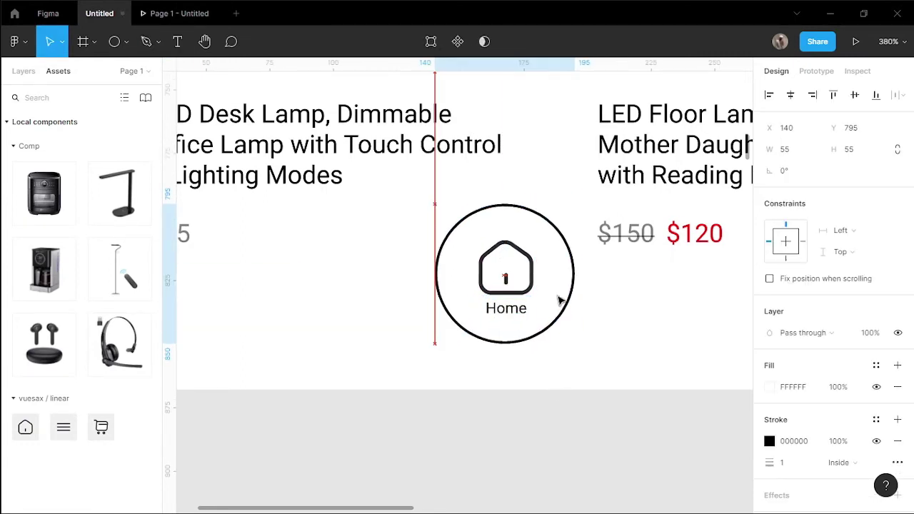
- Group the house icon with its Home label, then group that pair with the circle behind it
{"action": "left_click", "coordinate": [526, 296]}
{"action": "left_click", "coordinate": [523, 313], "text": "shift"}
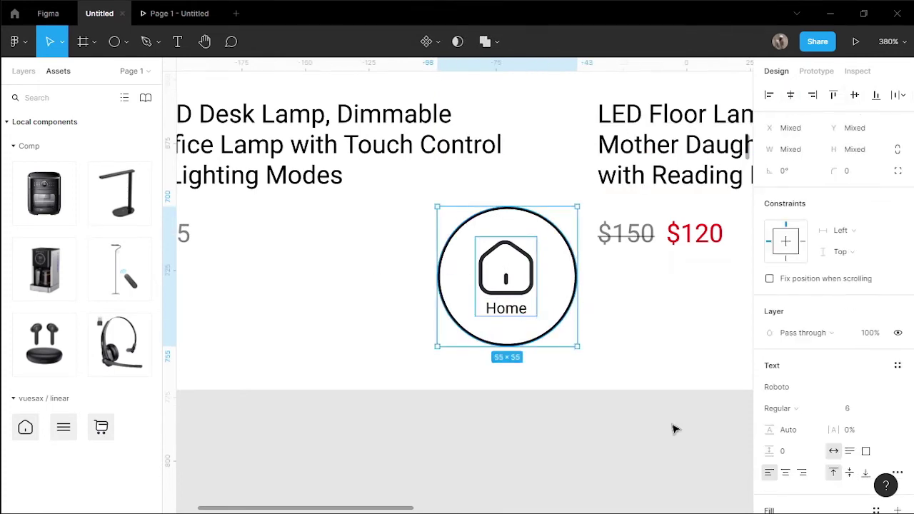
{"action": "left_click", "coordinate": [557, 306]}
{"action": "left_click", "coordinate": [507, 299], "text": "shift"}
{"action": "key", "text": "ctrl+g"}
- Add a drop shadow to the Home button group and set the shadow's Y offset to 2
{"action": "scroll", "coordinate": [831, 435], "scroll_direction": "down", "scroll_amount": 3}
{"action": "left_click", "coordinate": [784, 435]}
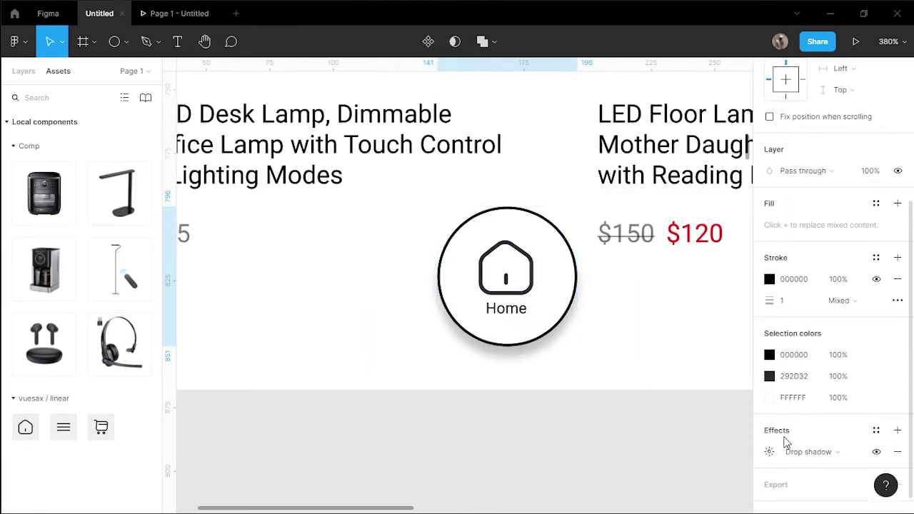
{"action": "left_click", "coordinate": [769, 452]}
{"action": "left_click", "coordinate": [645, 432]}
{"action": "type", "text": "2"}
{"action": "key", "text": "Return"}
{"action": "left_click", "coordinate": [404, 448]}
{"action": "left_click", "coordinate": [534, 324]}
{"action": "left_click", "coordinate": [442, 423]}
{"action": "scroll", "coordinate": [443, 422], "scroll_direction": "down", "scroll_amount": 2}
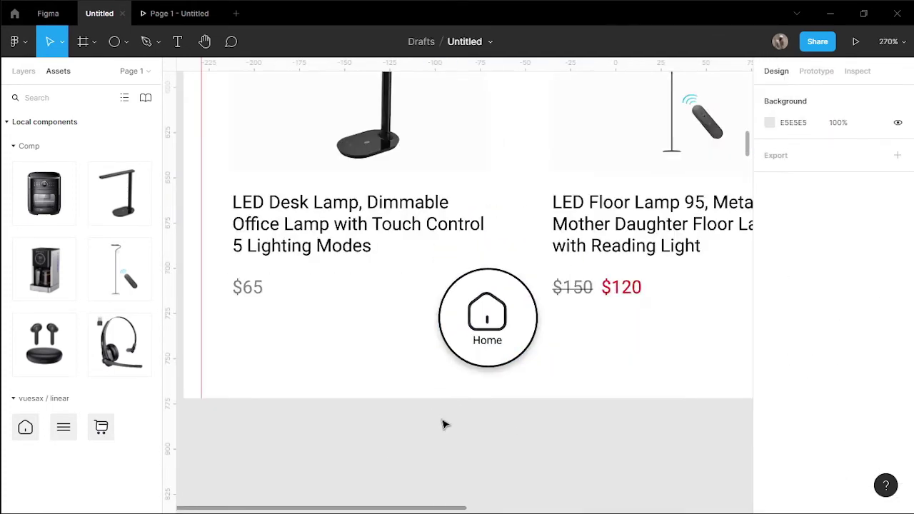
- Remove the Home button's black outline and move the button up between the Lamp descriptions, to X 160, Y 743
{"action": "scroll", "coordinate": [442, 425], "scroll_direction": "down", "scroll_amount": 3}
{"action": "left_click", "coordinate": [465, 361]}
{"action": "key", "text": "shift+Right"}
{"action": "key", "text": "shift+Right"}
{"action": "key", "text": "shift+Up"}
{"action": "key", "text": "shift+Up"}
{"action": "key", "text": "shift+Up"}
{"action": "key", "text": "shift+Up"}
{"action": "key", "text": "shift+Up"}
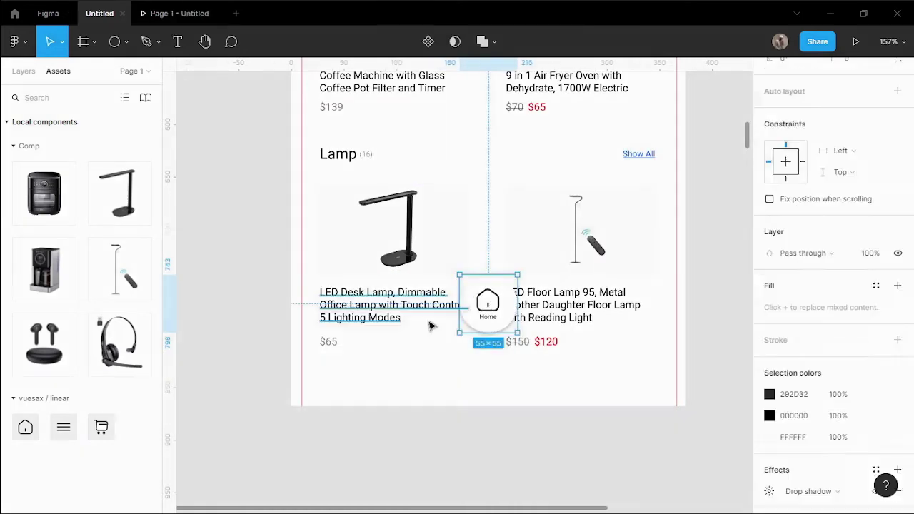
- Duplicate the Day 08 frame beside the original
{"action": "left_click", "coordinate": [485, 416]}
{"action": "scroll", "coordinate": [487, 413], "scroll_direction": "down", "scroll_amount": 3}
{"action": "right_click", "coordinate": [475, 398]}
{"action": "left_click", "coordinate": [410, 440]}
{"action": "scroll", "coordinate": [409, 442], "scroll_direction": "down", "scroll_amount": 1}
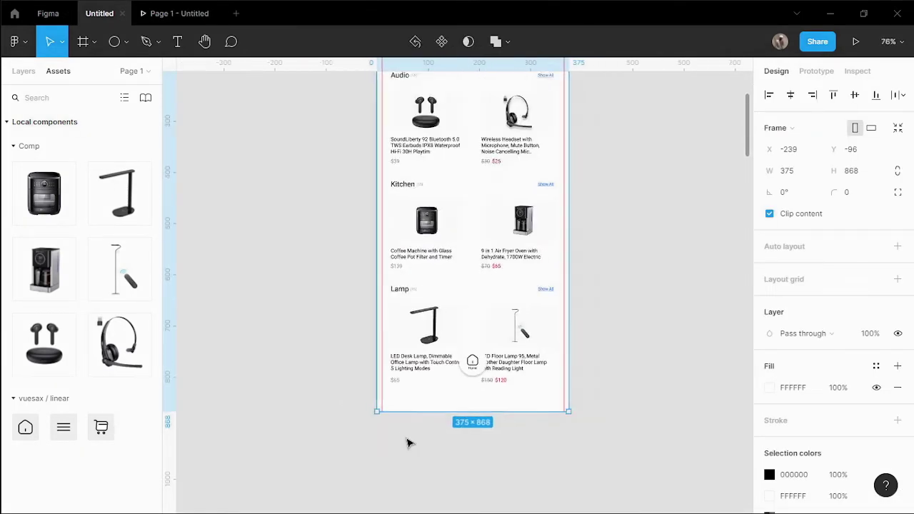
{"action": "scroll", "coordinate": [626, 292], "scroll_direction": "up", "scroll_amount": 3}
{"action": "scroll", "coordinate": [579, 152], "scroll_direction": "down", "scroll_amount": 2}
{"action": "left_click", "coordinate": [580, 151]}
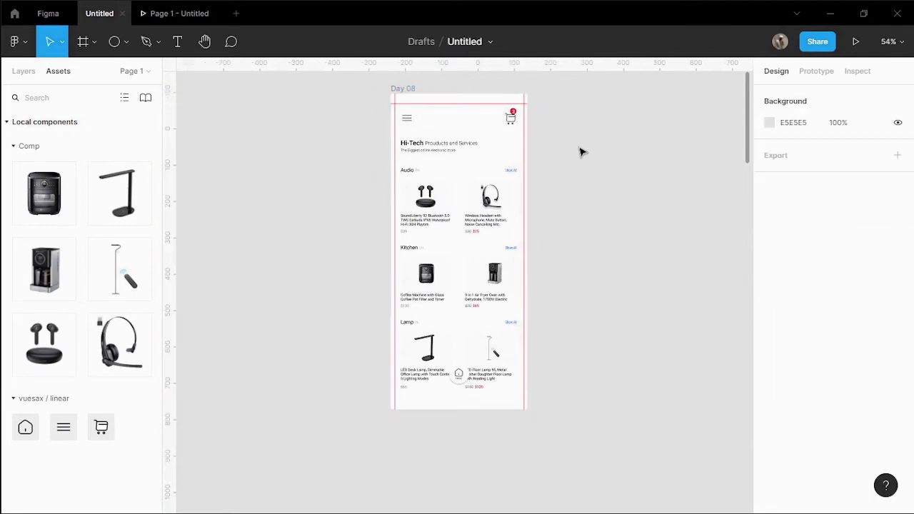
{"action": "left_click", "coordinate": [410, 90]}
{"action": "left_click_drag", "start_coordinate": [410, 90], "coordinate": [563, 102]}
- Scale the Home button in the duplicated frame down to about 34 × 34
{"action": "scroll", "coordinate": [668, 403], "scroll_direction": "up", "scroll_amount": 4}
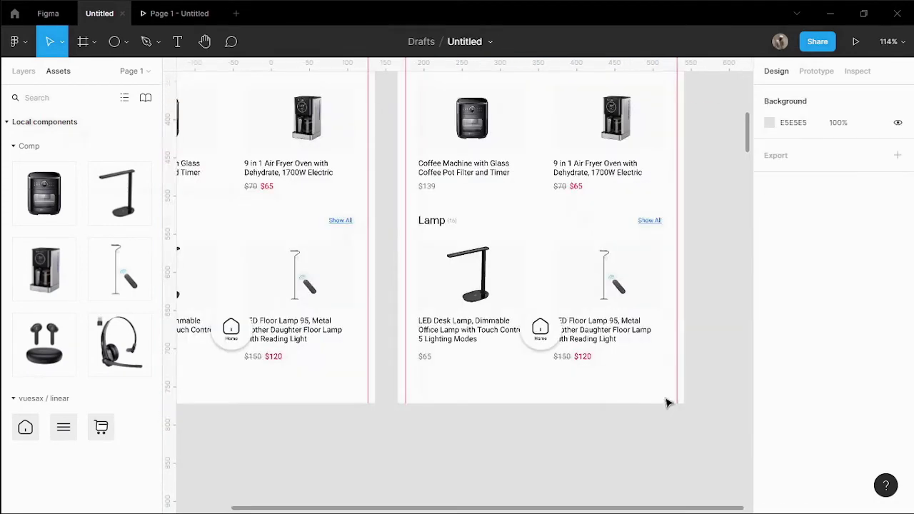
{"action": "scroll", "coordinate": [668, 399], "scroll_direction": "up", "scroll_amount": 4}
{"action": "left_click", "coordinate": [402, 294]}
{"action": "left_click_drag", "start_coordinate": [428, 326], "coordinate": [412, 336]}
{"action": "scroll", "coordinate": [411, 337], "scroll_direction": "up", "scroll_amount": 6}
- Ungroup the small Home button in the duplicated frame and thin the stroke of its house icon
{"action": "double_click", "coordinate": [391, 316]}
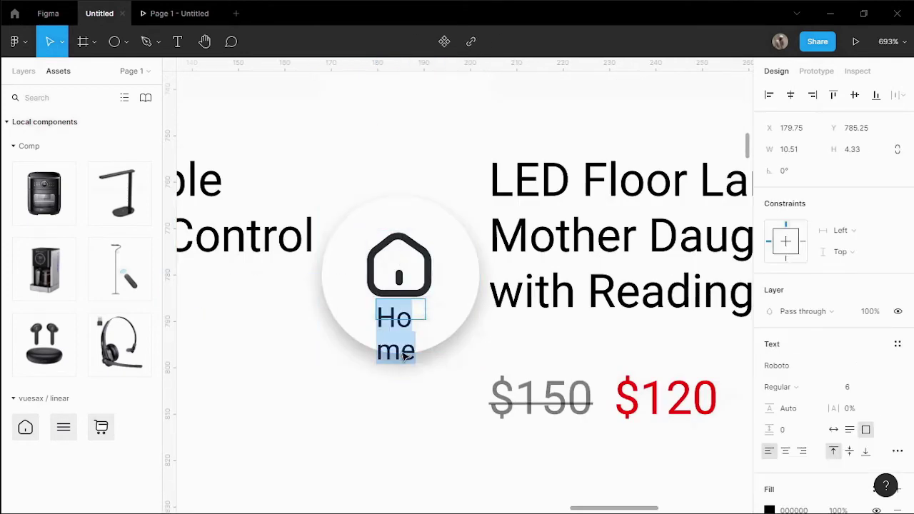
{"action": "right_click", "coordinate": [424, 314]}
{"action": "left_click", "coordinate": [457, 288]}
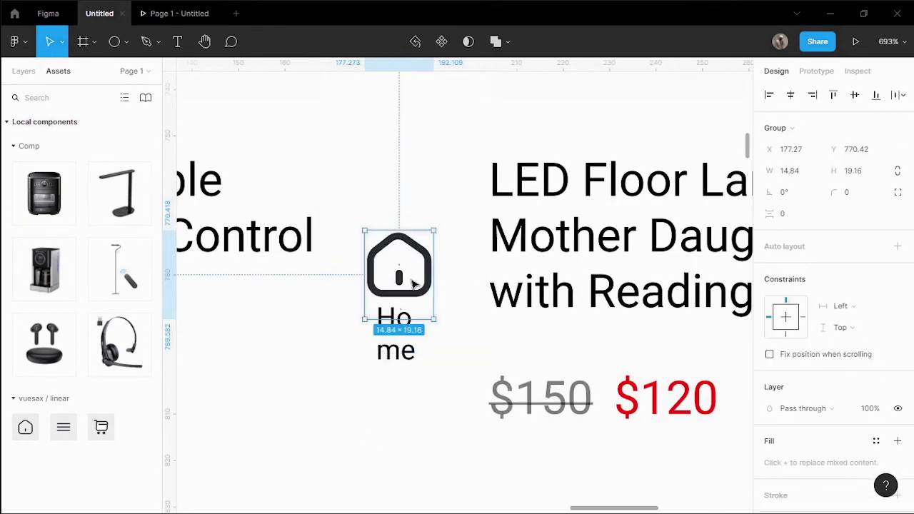
{"action": "double_click", "coordinate": [395, 294]}
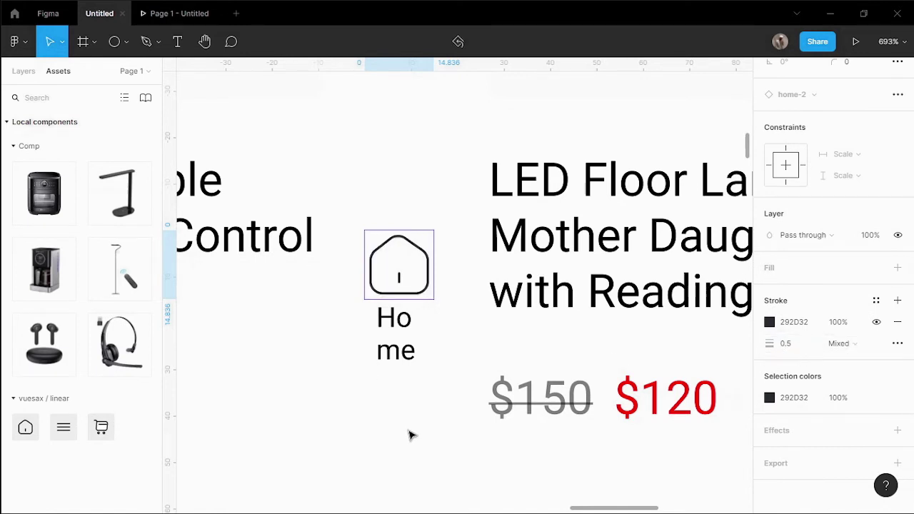
- Widen the small Home label's text box to about 19 × 5 to fit the word on one line
{"action": "left_click", "coordinate": [393, 316]}
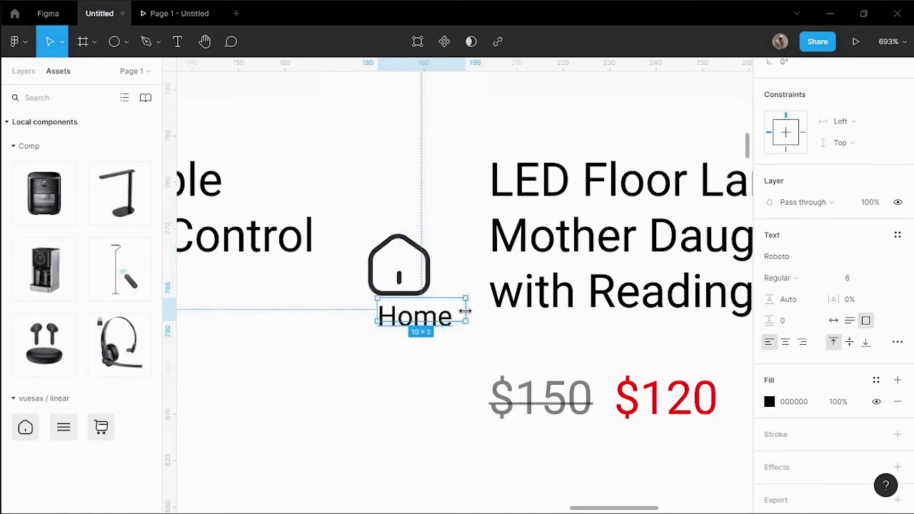
{"action": "key", "text": "Escape"}
{"action": "key", "text": "Escape"}
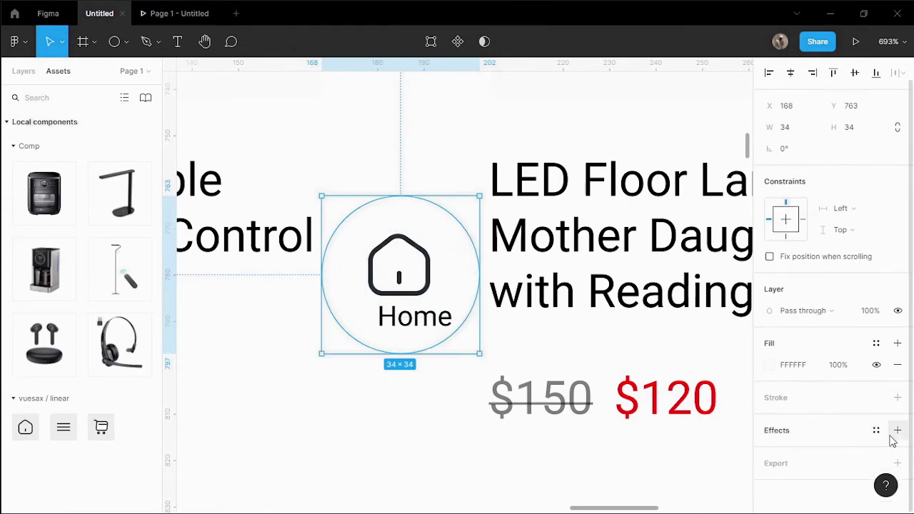
- Add a drop shadow with Y offset 1 and blur 4 to the 34 × 34 circle
{"action": "left_click", "coordinate": [896, 431]}
{"action": "left_click", "coordinate": [768, 451]}
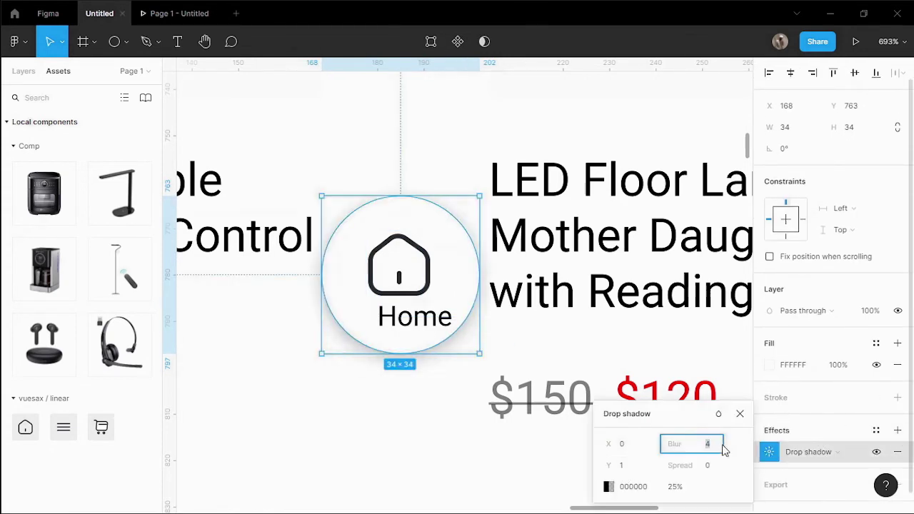
{"action": "left_click", "coordinate": [429, 324]}
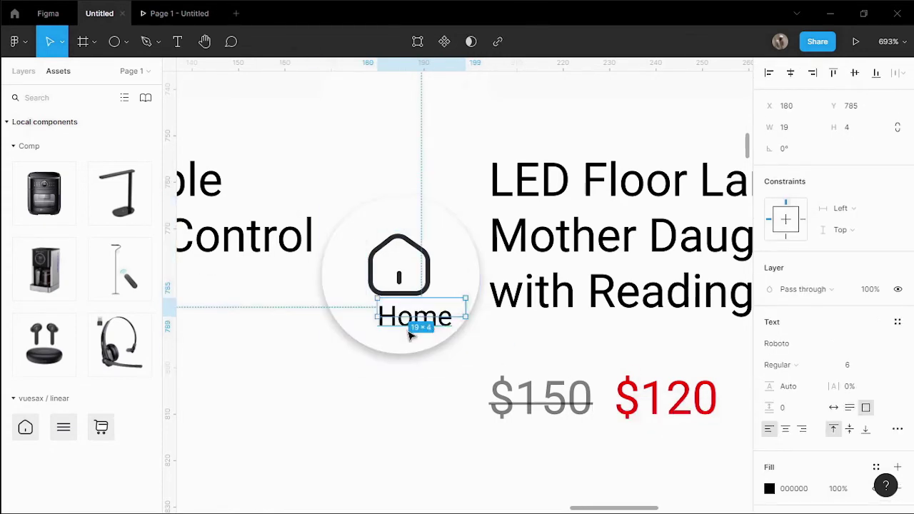
- Shift the small Home label to X 178 and reduce its font size to center it beneath the house icon
{"action": "key", "text": "Escape"}
{"action": "left_click", "coordinate": [411, 321]}
{"action": "key", "text": "Left"}
{"action": "key", "text": "Left"}
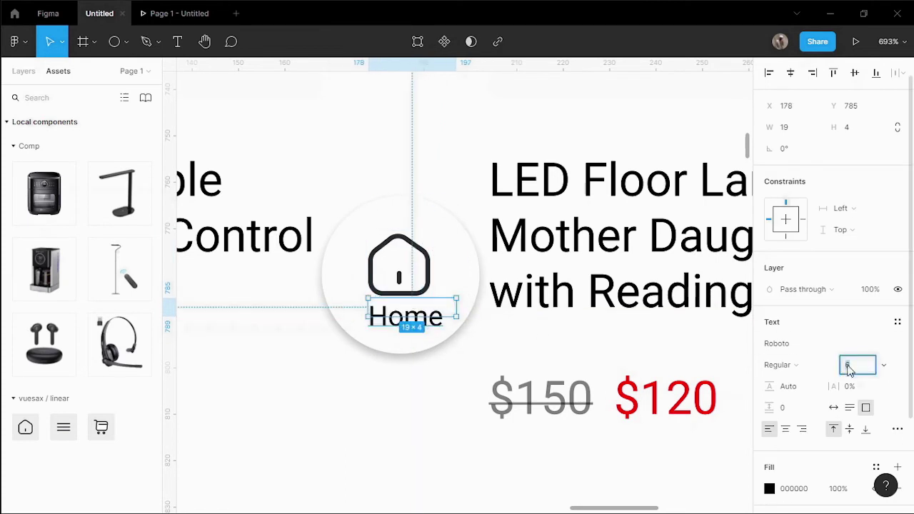
{"action": "key", "text": "Escape"}
{"action": "key", "text": "Escape"}
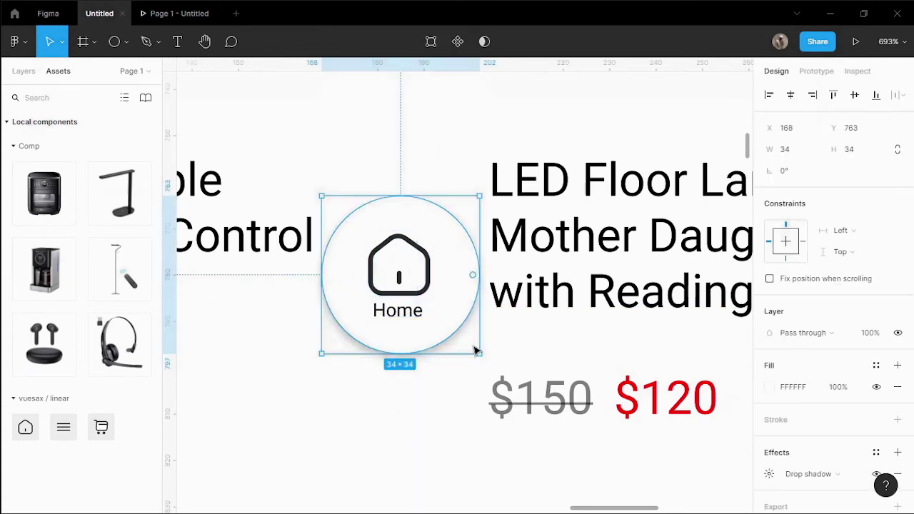
- Shrink the small Home button's circle to 30 × 30 and reposition it behind the icon at X 170, Y 765
{"action": "left_click_drag", "start_coordinate": [476, 349], "coordinate": [457, 342]}
{"action": "key", "text": "Return"}
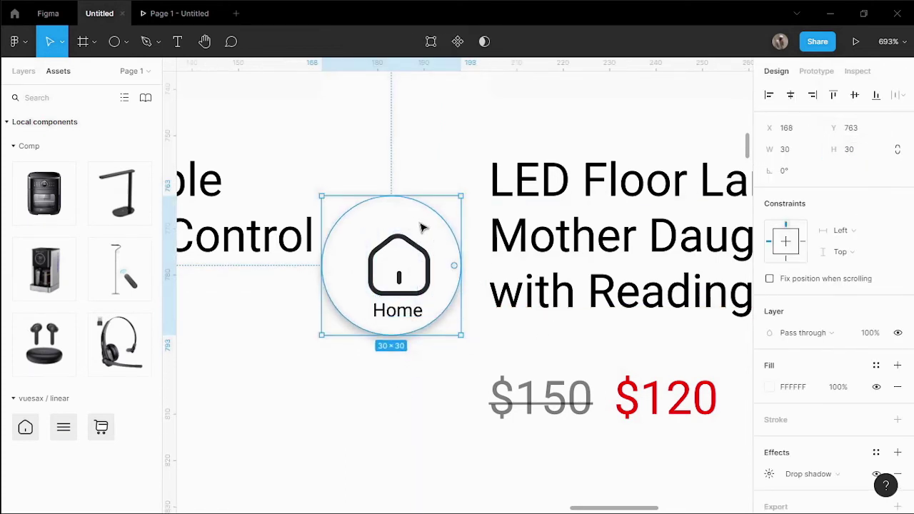
{"action": "left_click_drag", "start_coordinate": [409, 221], "coordinate": [418, 227]}
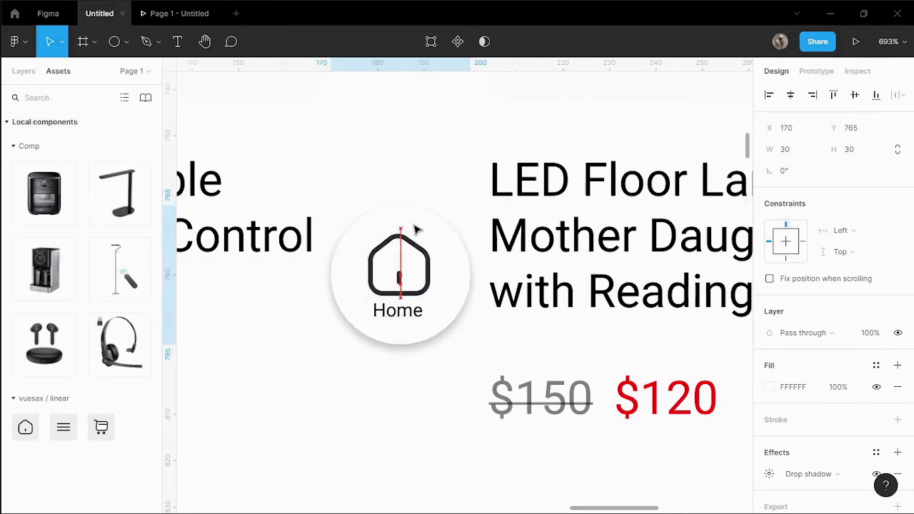
- Ungroup the 55 × 55 Home button in the original Day 08 frame
{"action": "scroll", "coordinate": [380, 434], "scroll_direction": "down", "scroll_amount": 10}
{"action": "scroll", "coordinate": [432, 428], "scroll_direction": "left", "scroll_amount": 3}
{"action": "scroll", "coordinate": [473, 392], "scroll_direction": "up", "scroll_amount": 8}
{"action": "right_click", "coordinate": [532, 350]}
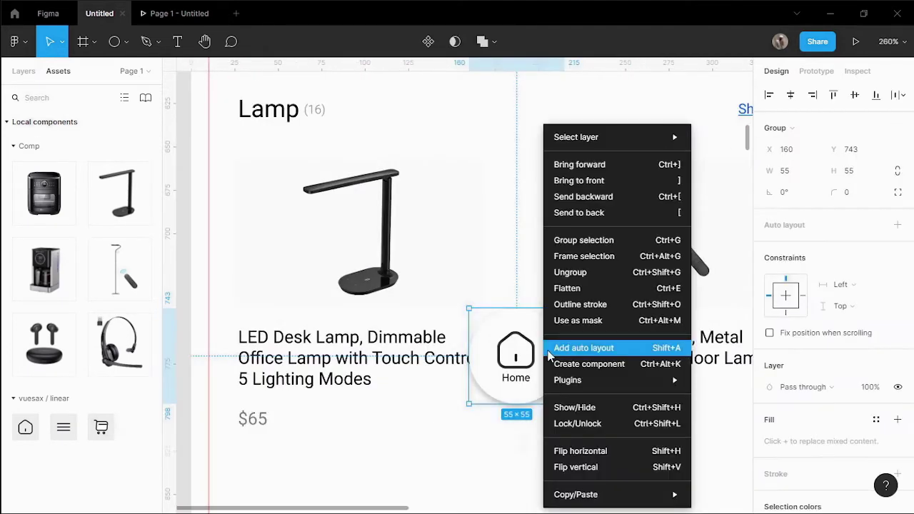
{"action": "left_click", "coordinate": [575, 275]}
- Add a drop shadow with X offset 0, Y offset 1 and blur 4 to the original Home button's circle
{"action": "left_click", "coordinate": [509, 409]}
{"action": "left_click", "coordinate": [515, 376]}
{"action": "left_click", "coordinate": [493, 426]}
{"action": "left_click", "coordinate": [521, 399]}
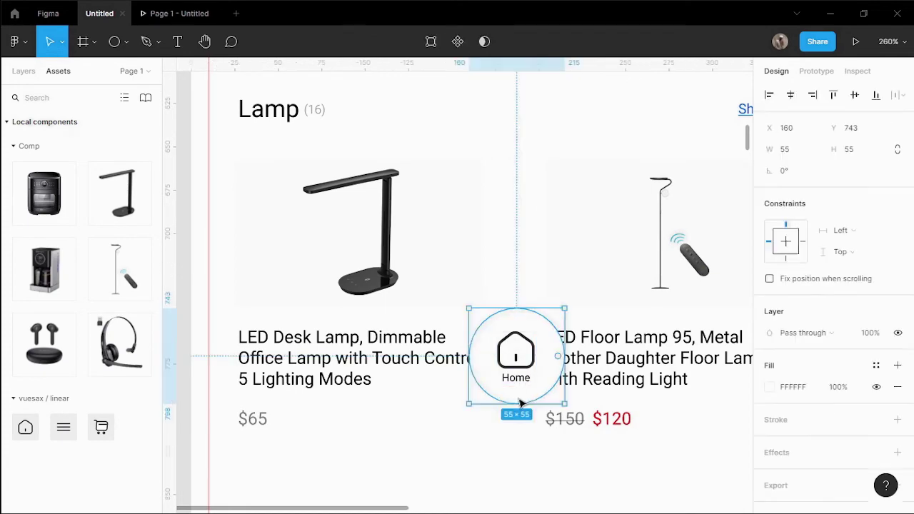
{"action": "scroll", "coordinate": [886, 428], "scroll_direction": "down", "scroll_amount": 1}
{"action": "left_click", "coordinate": [898, 430]}
{"action": "left_click", "coordinate": [769, 452]}
{"action": "left_click", "coordinate": [639, 466]}
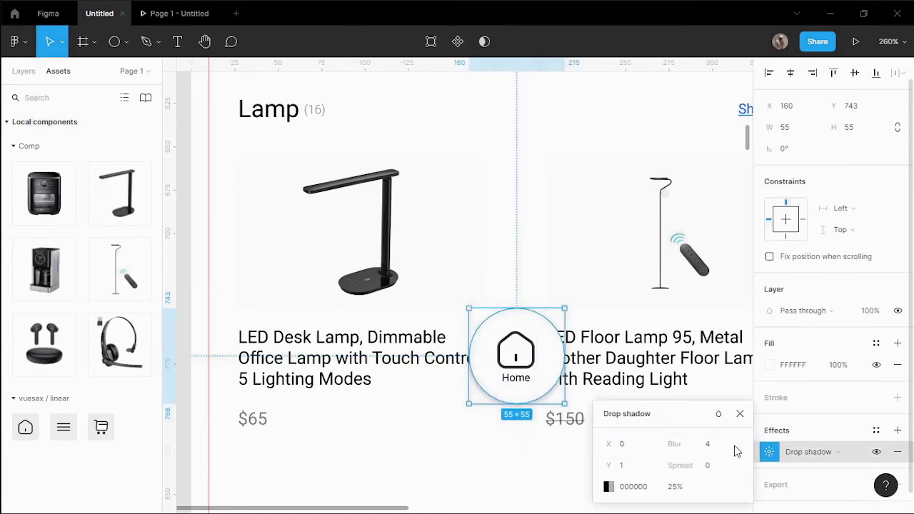
{"action": "left_click", "coordinate": [355, 473]}
- Draw an ellipse above the small Home button in the duplicated frame and size it as a 45 × 45 circle
{"action": "scroll", "coordinate": [354, 474], "scroll_direction": "down", "scroll_amount": 6}
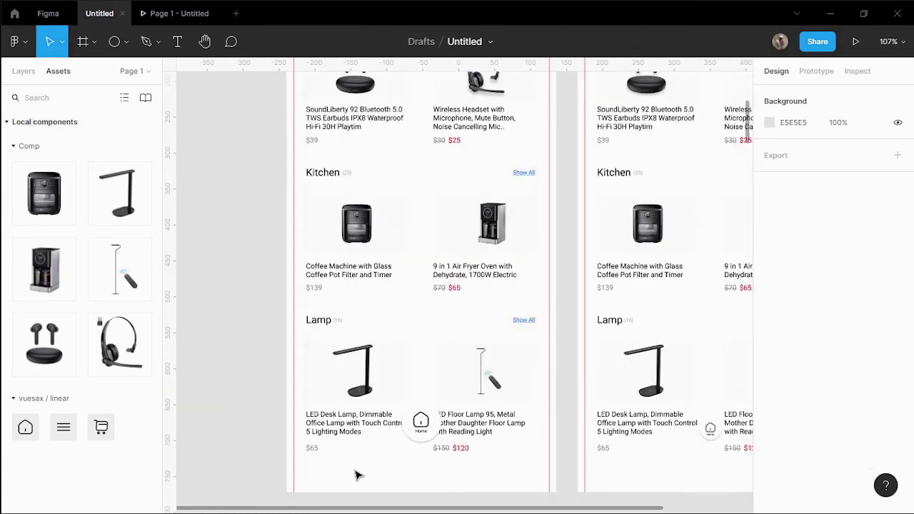
{"action": "left_click", "coordinate": [126, 41]}
{"action": "left_click", "coordinate": [123, 122]}
{"action": "scroll", "coordinate": [718, 352], "scroll_direction": "up", "scroll_amount": 8}
{"action": "scroll", "coordinate": [550, 329], "scroll_direction": "down", "scroll_amount": 4}
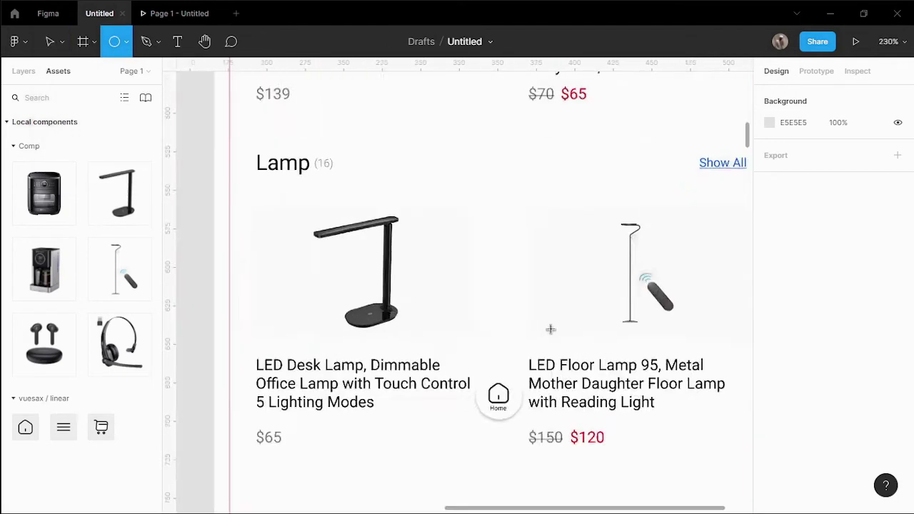
{"action": "scroll", "coordinate": [555, 323], "scroll_direction": "up", "scroll_amount": 2}
{"action": "mouse_move", "coordinate": [589, 290]}
{"action": "left_mouse_down"}
{"action": "mouse_move", "coordinate": [546, 365]}
{"action": "mouse_move", "coordinate": [497, 388]}
{"action": "left_mouse_up"}
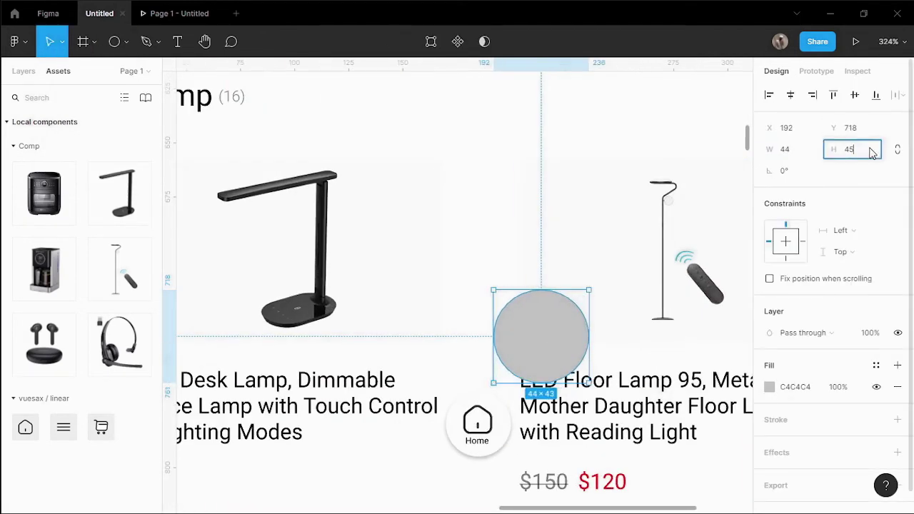
{"action": "key", "text": "Return"}
- Copy the 45 × 45 circle to the other side of the Home button, 30 apart, and fill both circles with black 000000
{"action": "left_click_drag", "start_coordinate": [541, 362], "coordinate": [405, 367]}
{"action": "left_click", "coordinate": [577, 334], "text": "shift"}
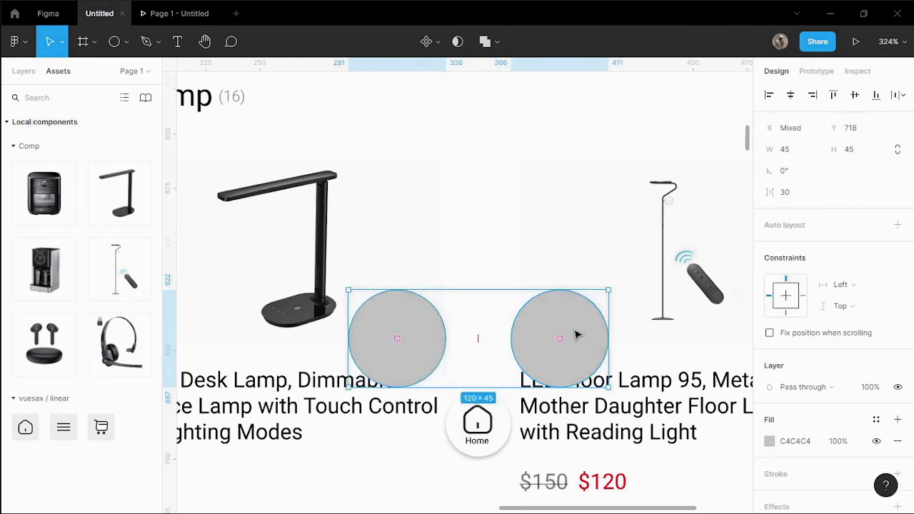
{"action": "scroll", "coordinate": [821, 118], "scroll_direction": "down", "scroll_amount": 2}
{"action": "left_click", "coordinate": [769, 365]}
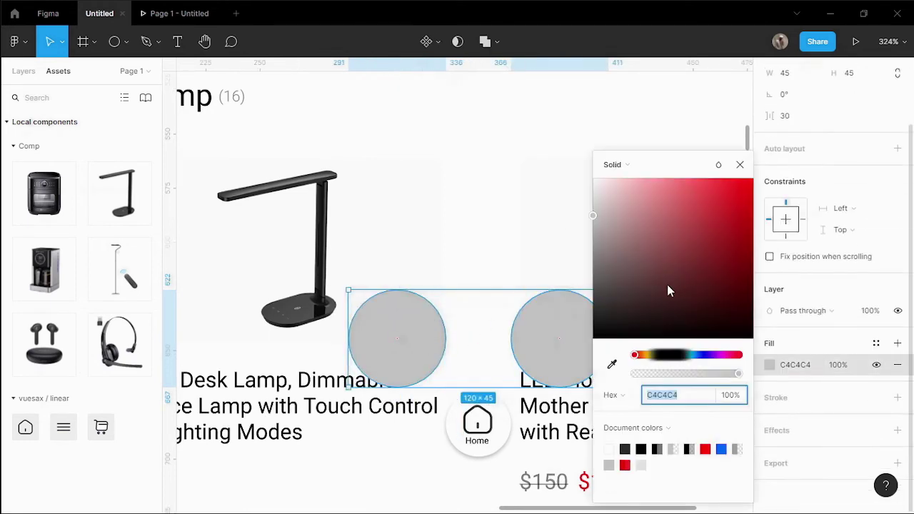
{"action": "type", "text": "000000"}
{"action": "key", "text": "Return"}
{"action": "left_click", "coordinate": [457, 223]}
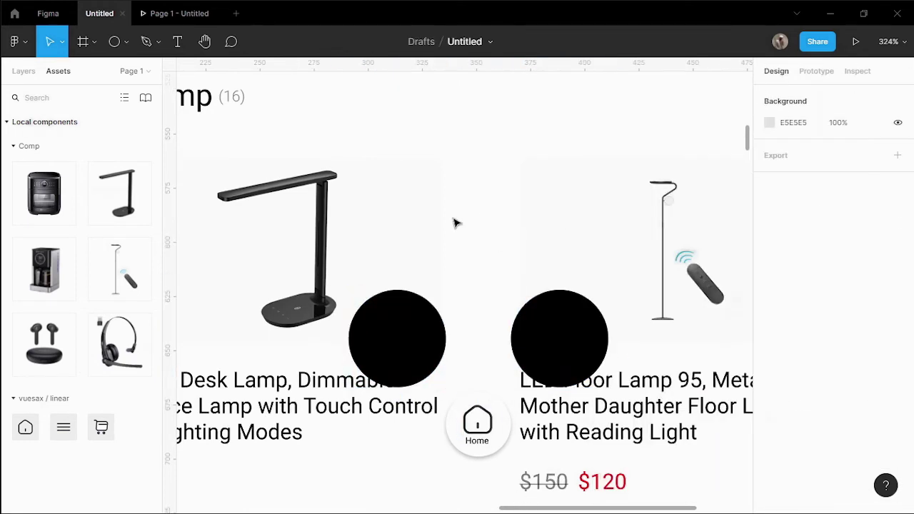
{"action": "left_click", "coordinate": [222, 184]}
- Draw an ellipse inside the black circle near the desk lamp and set its size to 20 × 20
{"action": "scroll", "coordinate": [481, 206], "scroll_direction": "down", "scroll_amount": 5}
{"action": "left_click", "coordinate": [125, 42]}
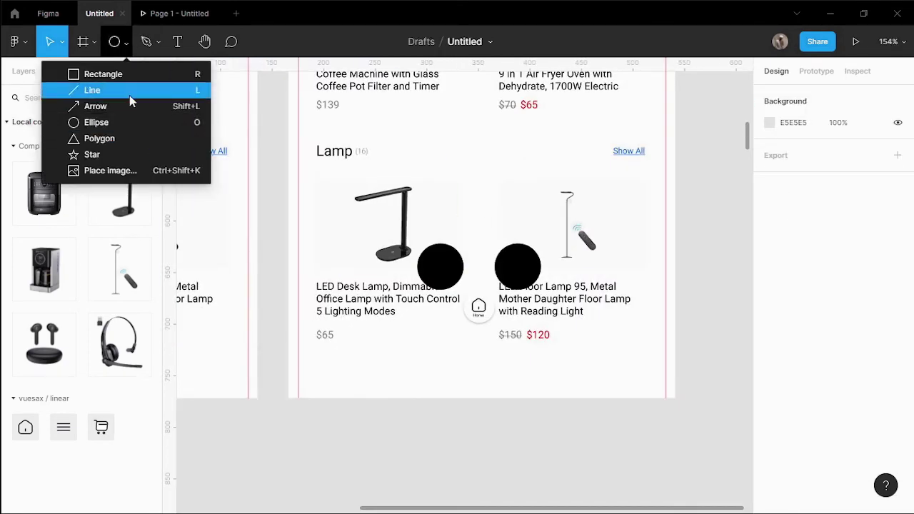
{"action": "left_click", "coordinate": [97, 122]}
{"action": "scroll", "coordinate": [451, 277], "scroll_direction": "up", "scroll_amount": 5}
{"action": "left_click_drag", "start_coordinate": [434, 176], "coordinate": [342, 265]}
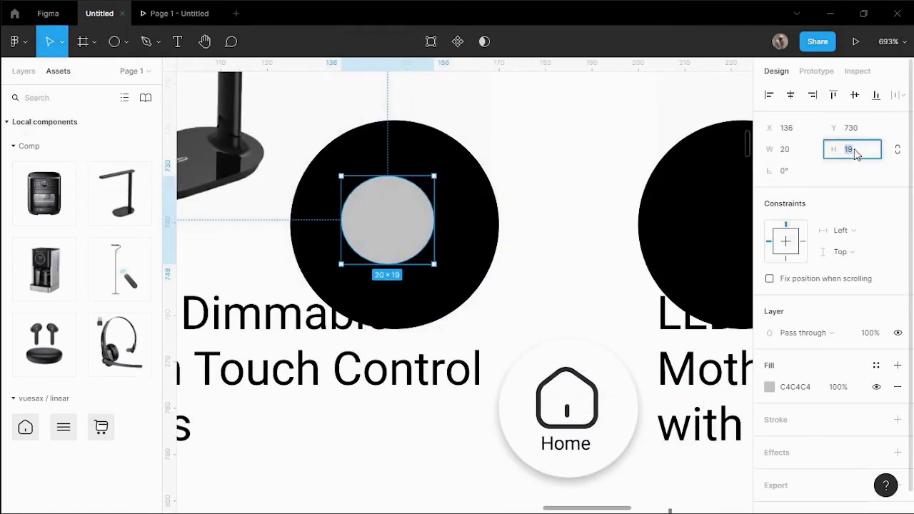
{"action": "type", "text": "20"}
{"action": "key", "text": "Return"}
- Replace the 20 × 20 circle's fill with a white FFFFFF stroke of weight 1
{"action": "left_click", "coordinate": [899, 423]}
{"action": "left_click", "coordinate": [897, 388]}
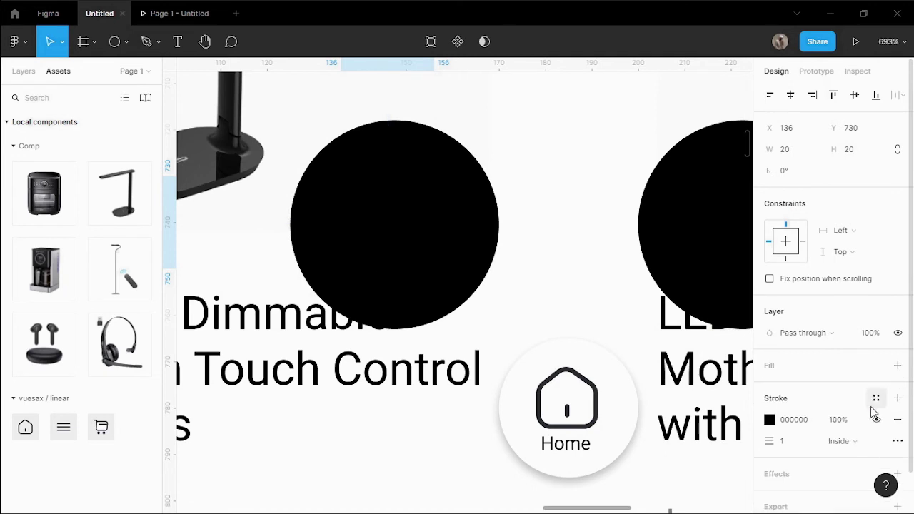
{"action": "left_click", "coordinate": [771, 421]}
{"action": "left_click_drag", "start_coordinate": [646, 264], "coordinate": [484, 46]}
- Move the white outlined circle to X 134, Y 726 and resize it to 18 × 18
{"action": "left_click_drag", "start_coordinate": [420, 263], "coordinate": [411, 247]}
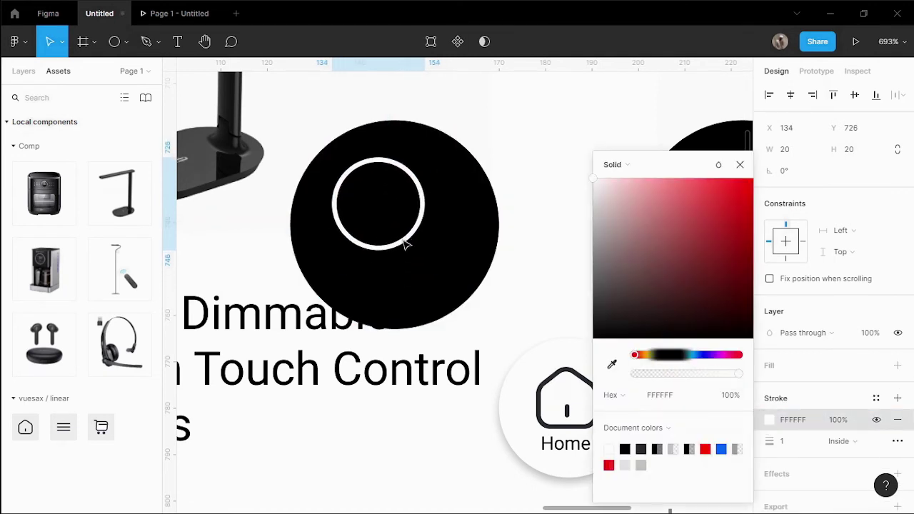
{"action": "left_click", "coordinate": [852, 150]}
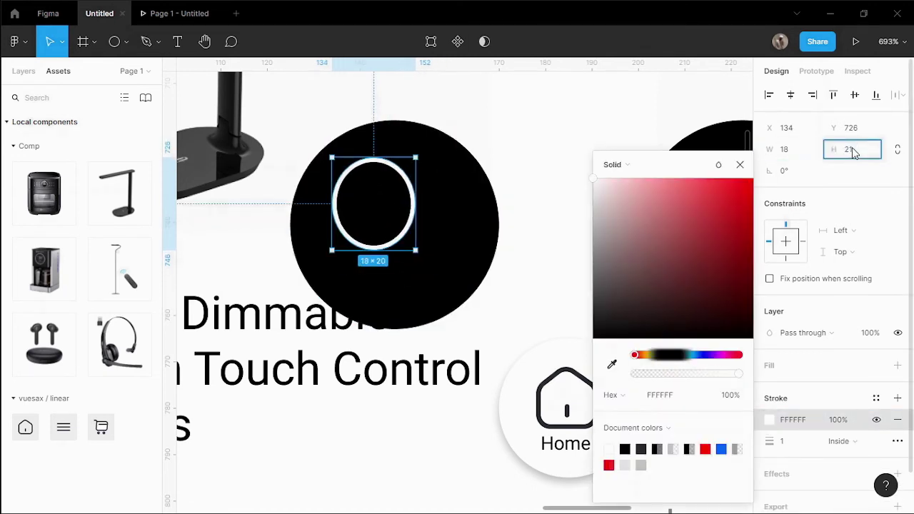
{"action": "type", "text": "18"}
{"action": "key", "text": "Return"}
{"action": "key", "text": "Escape"}
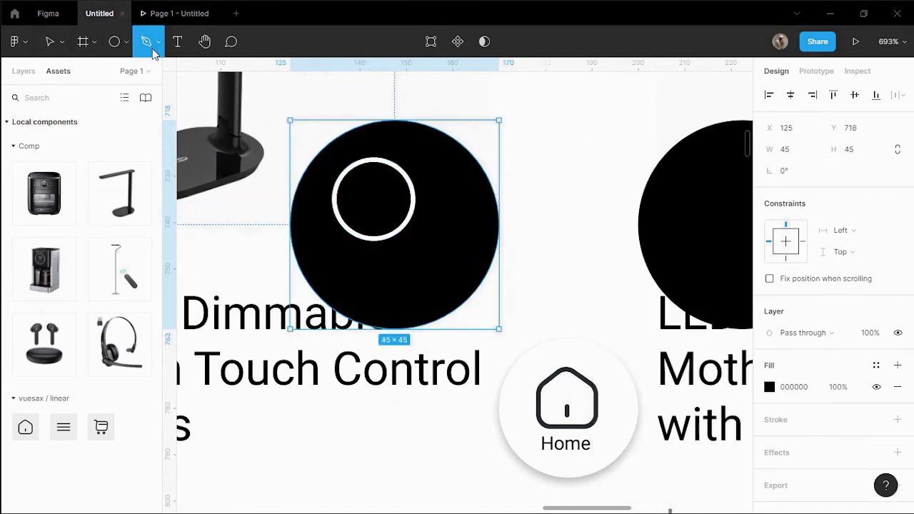
- Draw a diagonal line about 7.5 × 7.5 below the white outlined circle as the magnifier's handle
{"action": "left_click", "coordinate": [158, 41]}
{"action": "left_click", "coordinate": [143, 73]}
{"action": "left_click", "coordinate": [408, 241]}
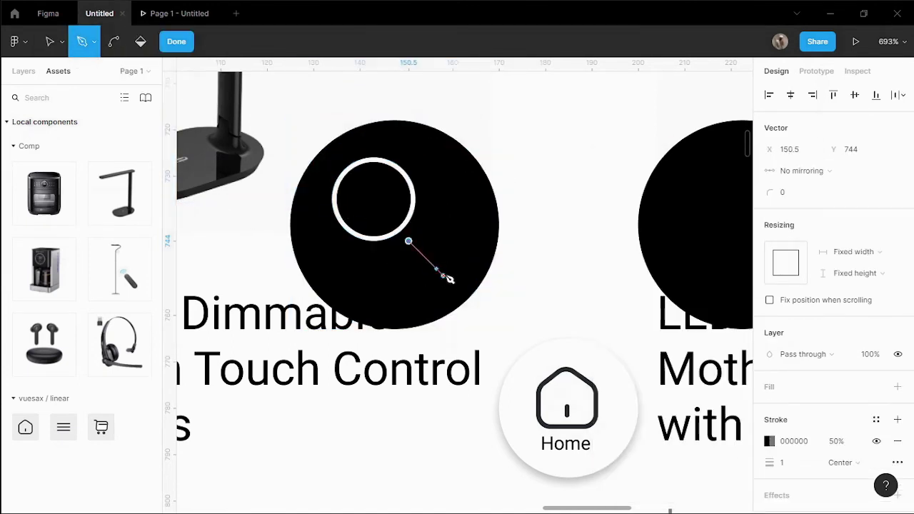
{"action": "left_click", "coordinate": [177, 41]}
- Set the magnifier handle's stroke colour to FFFFFF and its stroke weight to 2
{"action": "scroll", "coordinate": [433, 277], "scroll_direction": "up", "scroll_amount": 5}
{"action": "left_click", "coordinate": [803, 450]}
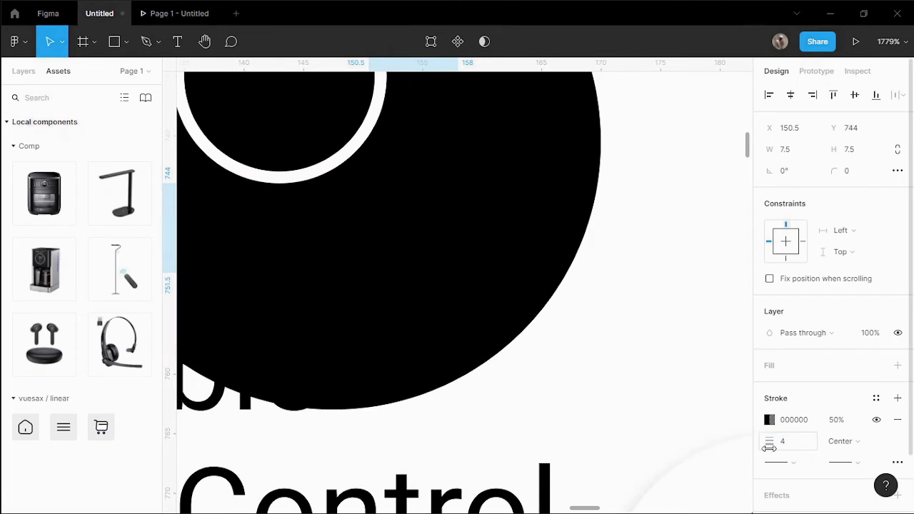
{"action": "left_click", "coordinate": [769, 420]}
{"action": "type", "text": "FFFFFF"}
{"action": "left_click", "coordinate": [792, 443]}
{"action": "type", "text": "2"}
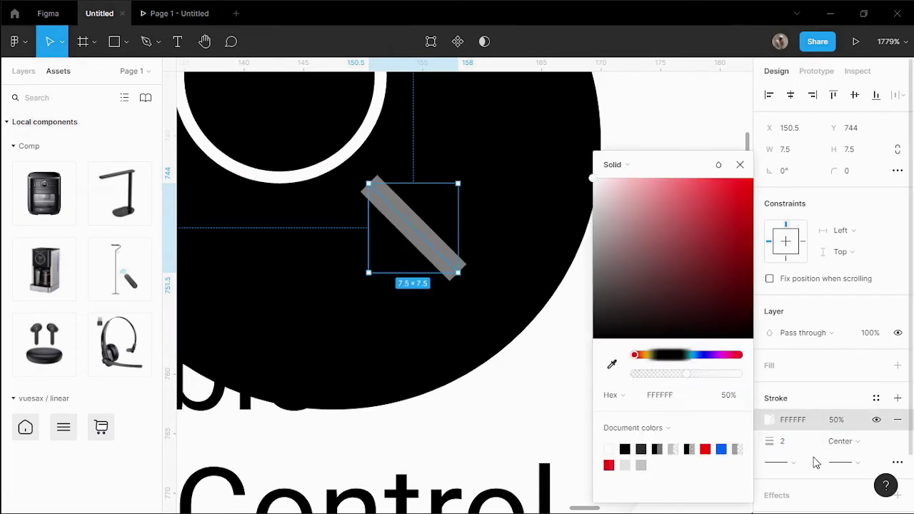
- Give the magnifier handle round end caps and set its stroke opacity to 100%
{"action": "left_click", "coordinate": [816, 463]}
{"action": "left_click", "coordinate": [801, 467]}
{"action": "scroll", "coordinate": [770, 366], "scroll_direction": "down", "scroll_amount": 2}
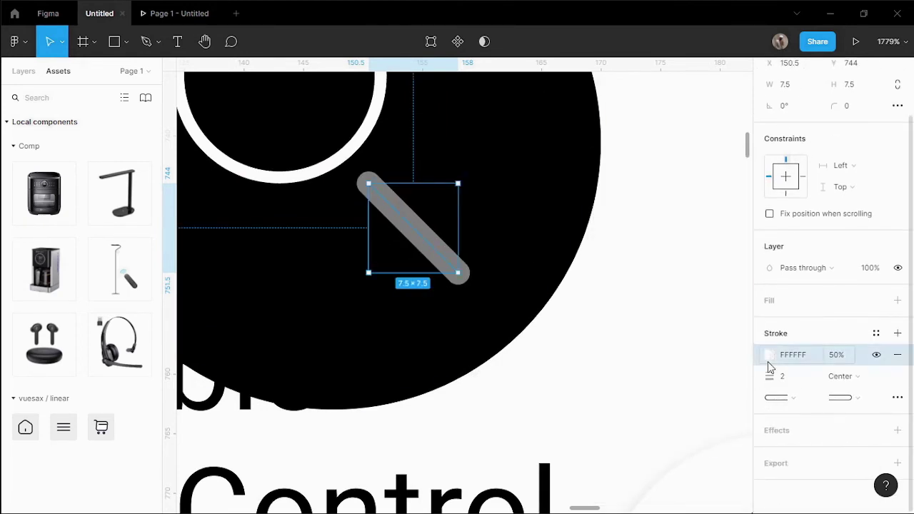
{"action": "left_click", "coordinate": [839, 360]}
{"action": "type", "text": "100"}
{"action": "key", "text": "Return"}
- Resize the magnifier handle to 7 × 7 beside the ring and set its stroke weight to 1.5
{"action": "scroll", "coordinate": [492, 243], "scroll_direction": "down", "scroll_amount": 5}
{"action": "left_click_drag", "start_coordinate": [488, 244], "coordinate": [482, 239]}
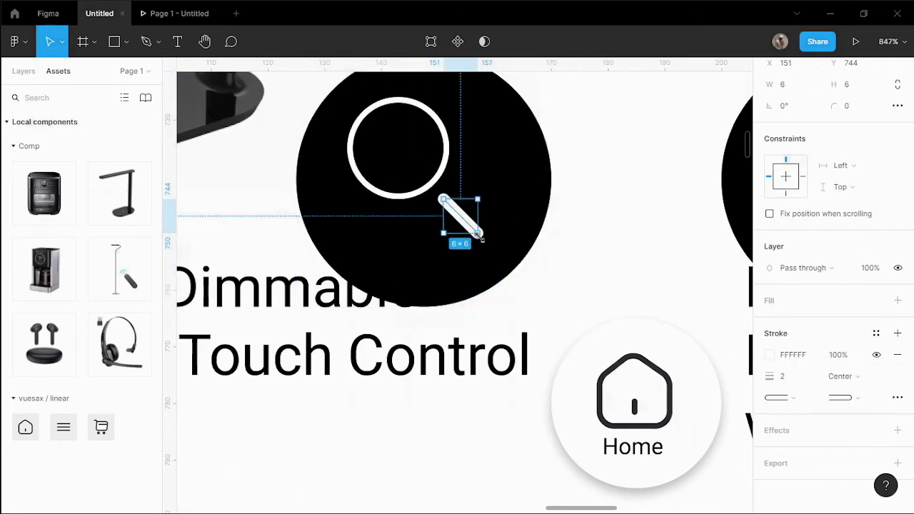
{"action": "left_click", "coordinate": [784, 380]}
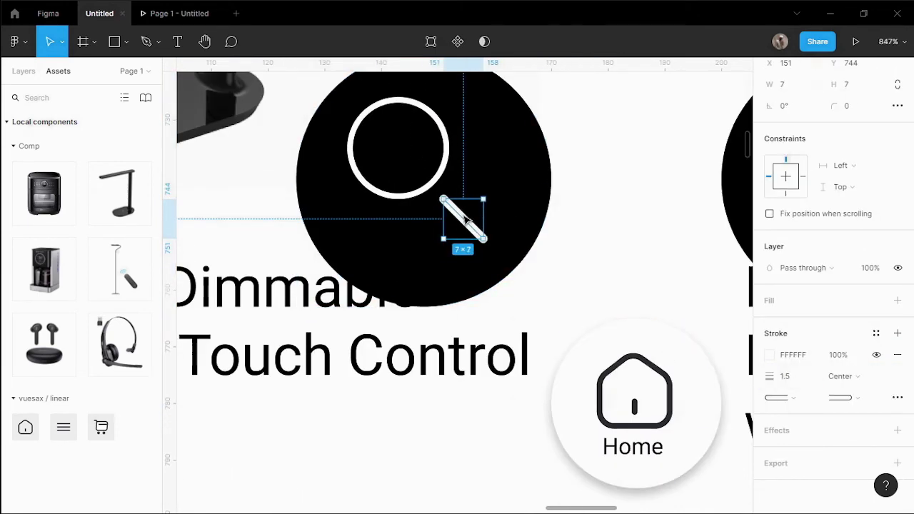
- Group the white ring and its handle into one magnifier icon and scale it down, centred in the black circle
{"action": "scroll", "coordinate": [483, 212], "scroll_direction": "down", "scroll_amount": 3}
{"action": "scroll", "coordinate": [556, 224], "scroll_direction": "up", "scroll_amount": 3}
{"action": "left_click", "coordinate": [511, 186], "text": "shift"}
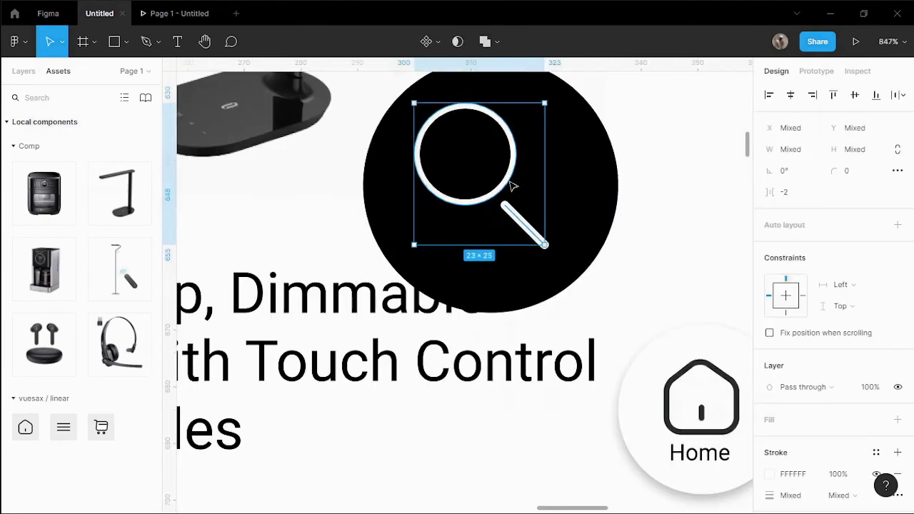
{"action": "left_click", "coordinate": [663, 209]}
{"action": "scroll", "coordinate": [653, 214], "scroll_direction": "down", "scroll_amount": 3}
{"action": "scroll", "coordinate": [572, 228], "scroll_direction": "up", "scroll_amount": 3}
{"action": "left_click", "coordinate": [567, 237]}
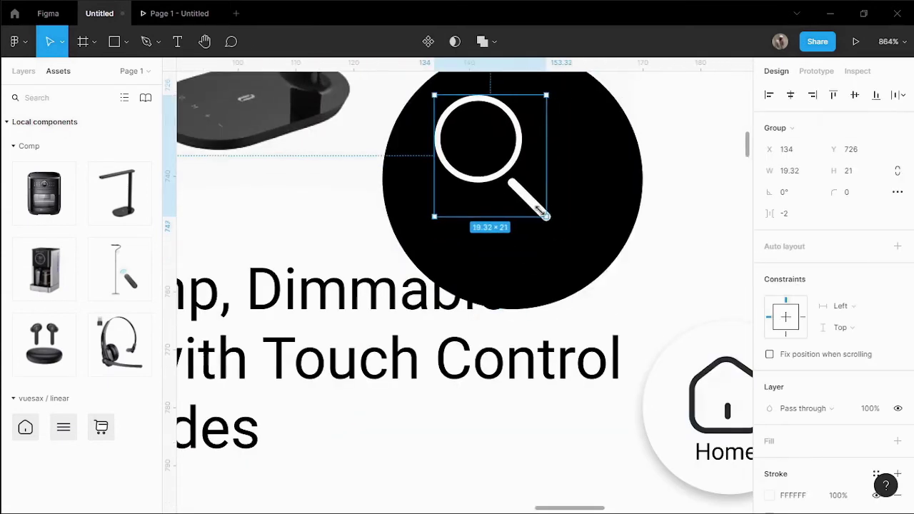
{"action": "left_click_drag", "start_coordinate": [545, 214], "coordinate": [532, 201]}
- Copy the white user icon from the grey icon frame above the screens into the black circle near the floor lamp
{"action": "scroll", "coordinate": [657, 283], "scroll_direction": "down", "scroll_amount": 5}
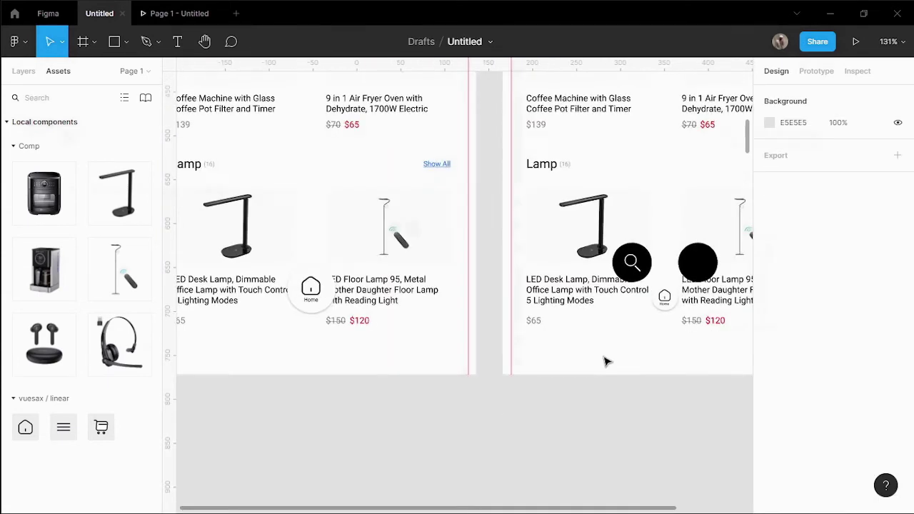
{"action": "scroll", "coordinate": [592, 414], "scroll_direction": "down", "scroll_amount": 5}
{"action": "scroll", "coordinate": [592, 414], "scroll_direction": "up", "scroll_amount": 5}
{"action": "left_click", "coordinate": [574, 372]}
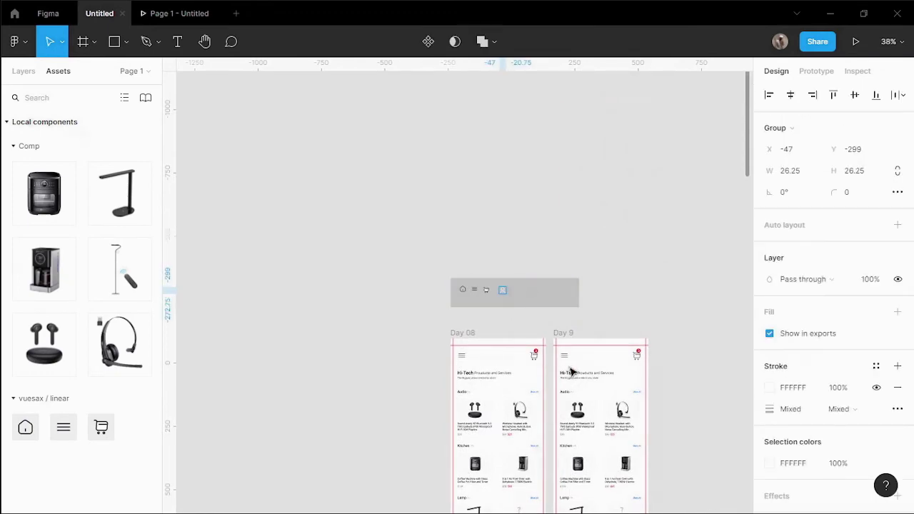
{"action": "scroll", "coordinate": [597, 321], "scroll_direction": "down", "scroll_amount": 3}
{"action": "scroll", "coordinate": [618, 272], "scroll_direction": "up", "scroll_amount": 3}
{"action": "left_click", "coordinate": [618, 195]}
{"action": "key", "text": "ctrl+v"}
{"action": "left_click_drag", "start_coordinate": [464, 258], "coordinate": [612, 198]}
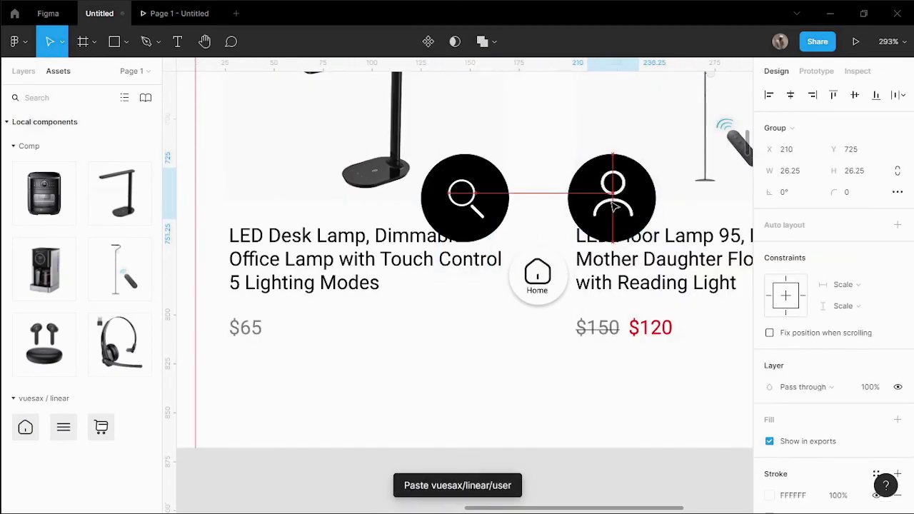
- Scale the user icon to 21 × 21 and centre it in its black circle
{"action": "scroll", "coordinate": [616, 236], "scroll_direction": "up", "scroll_amount": 2}
{"action": "left_click_drag", "start_coordinate": [634, 282], "coordinate": [623, 272]}
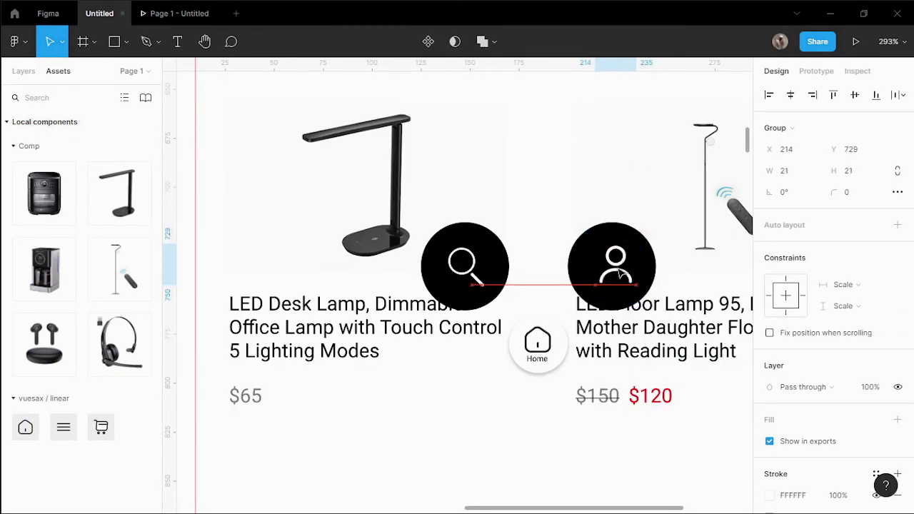
{"action": "key", "text": "Escape"}
{"action": "scroll", "coordinate": [490, 455], "scroll_direction": "down", "scroll_amount": 5}
{"action": "scroll", "coordinate": [526, 424], "scroll_direction": "up", "scroll_amount": 8}
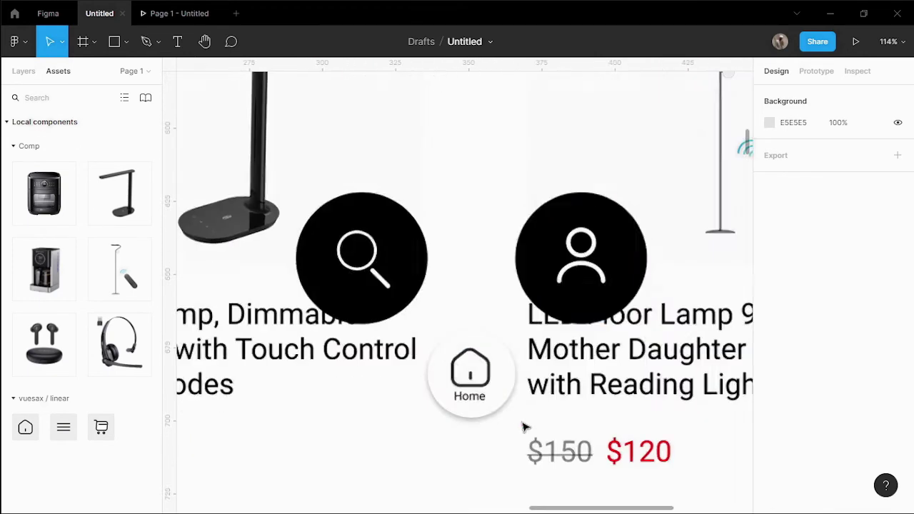
{"action": "left_click", "coordinate": [590, 265]}
{"action": "left_click", "coordinate": [638, 271], "text": "shift"}
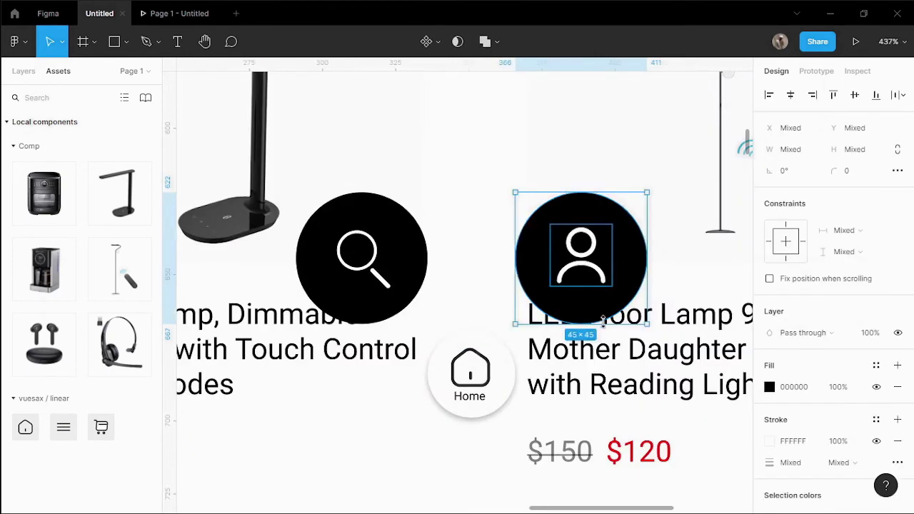
{"action": "left_click", "coordinate": [371, 275], "text": "shift"}
{"action": "scroll", "coordinate": [419, 264], "scroll_direction": "down", "scroll_amount": 3}
{"action": "scroll", "coordinate": [500, 179], "scroll_direction": "up", "scroll_amount": 6}
{"action": "key", "text": "Escape"}
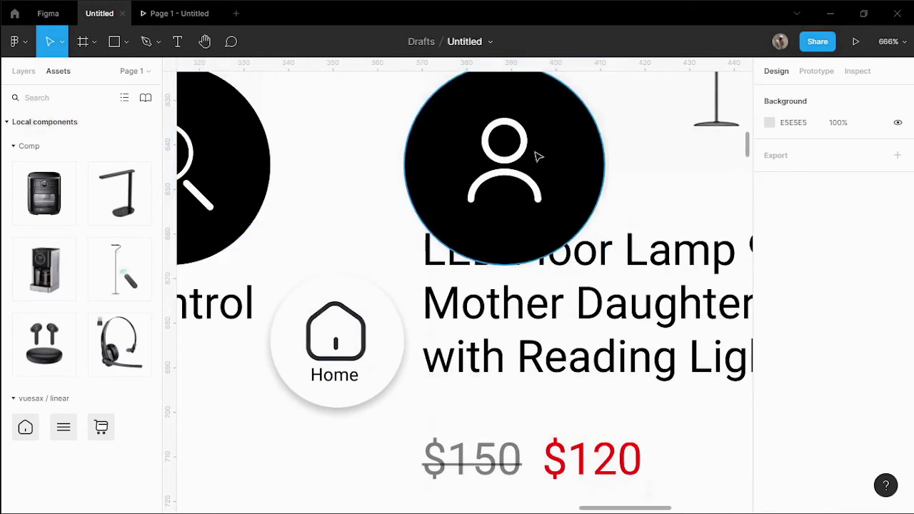
- Group the user icon with its black circle, and the magnifier icon with its own black circle
{"action": "left_click", "coordinate": [538, 158]}
{"action": "left_click", "coordinate": [590, 196], "text": "shift"}
{"action": "scroll", "coordinate": [449, 169], "scroll_direction": "left", "scroll_amount": 4}
{"action": "left_click", "coordinate": [449, 169]}
{"action": "left_click", "coordinate": [538, 191], "text": "shift"}
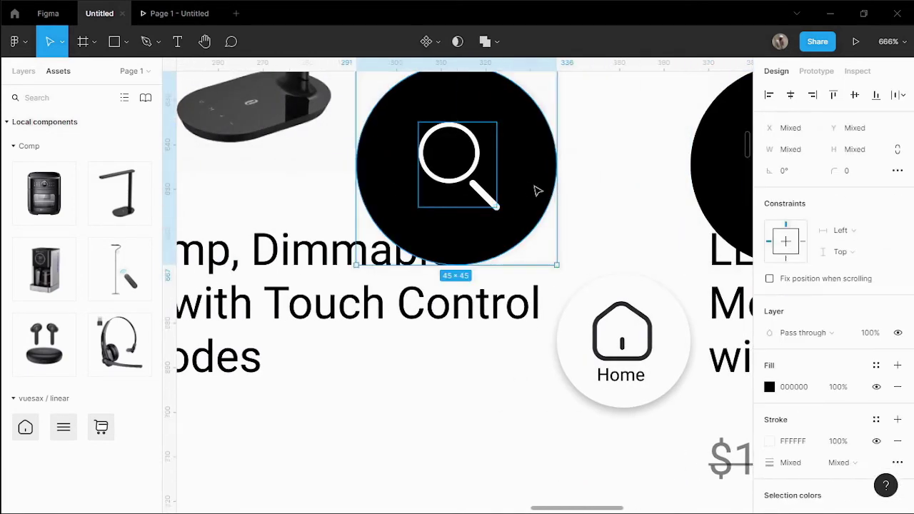
{"action": "key", "text": "ctrl+g"}
- Copy both black icon buttons from the Day 9 frame into the Day 08 frame at the same position
{"action": "scroll", "coordinate": [535, 192], "scroll_direction": "down", "scroll_amount": 3}
{"action": "scroll", "coordinate": [435, 326], "scroll_direction": "down", "scroll_amount": 5}
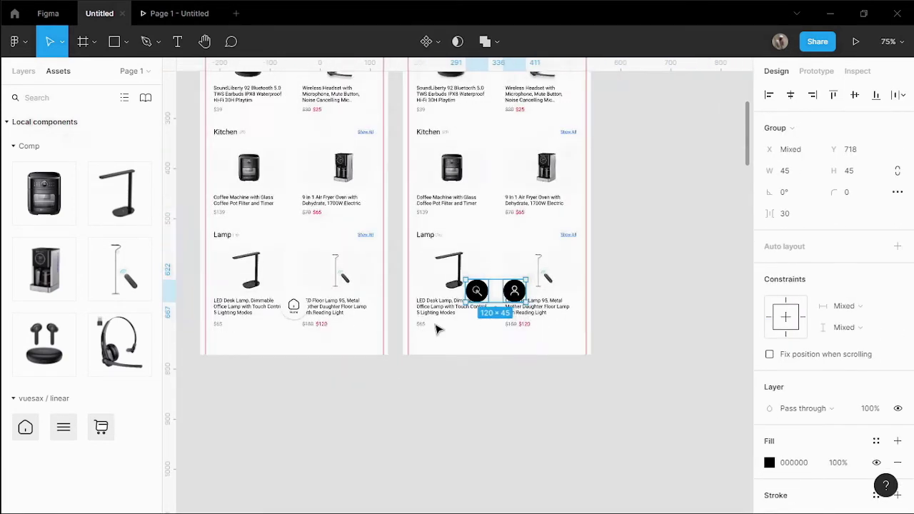
{"action": "left_click", "coordinate": [398, 139]}
{"action": "key", "text": "ctrl+v"}
{"action": "scroll", "coordinate": [462, 425], "scroll_direction": "up", "scroll_amount": 5}
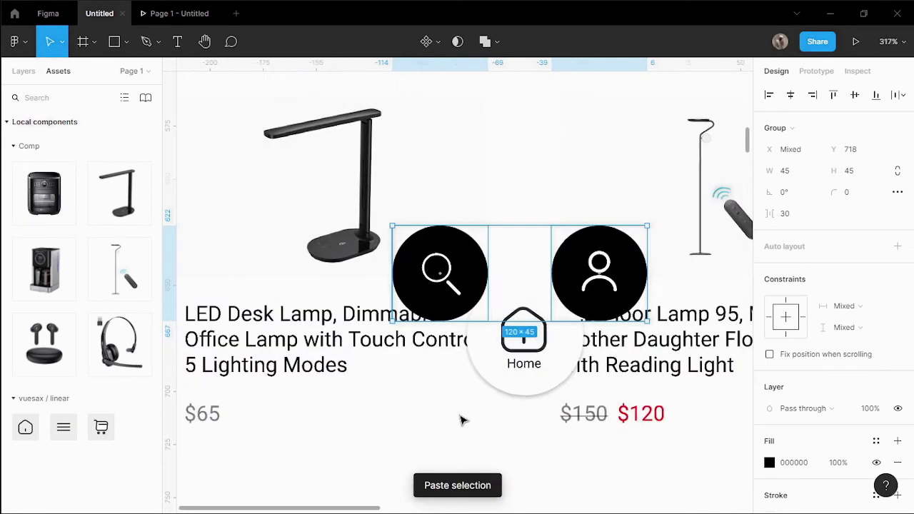
- Scale the copied icon buttons to 24 × 24 each, align their horizontal centres and place them over the Home icon in Day 08
{"action": "scroll", "coordinate": [464, 394], "scroll_direction": "down", "scroll_amount": 2}
{"action": "left_click_drag", "start_coordinate": [526, 321], "coordinate": [397, 272]}
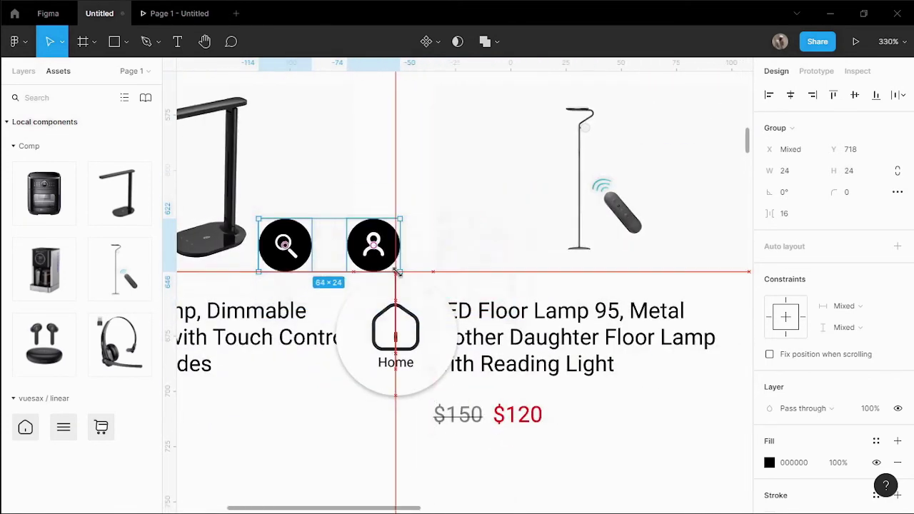
{"action": "left_click", "coordinate": [790, 95]}
{"action": "left_click_drag", "start_coordinate": [329, 245], "coordinate": [396, 333]}
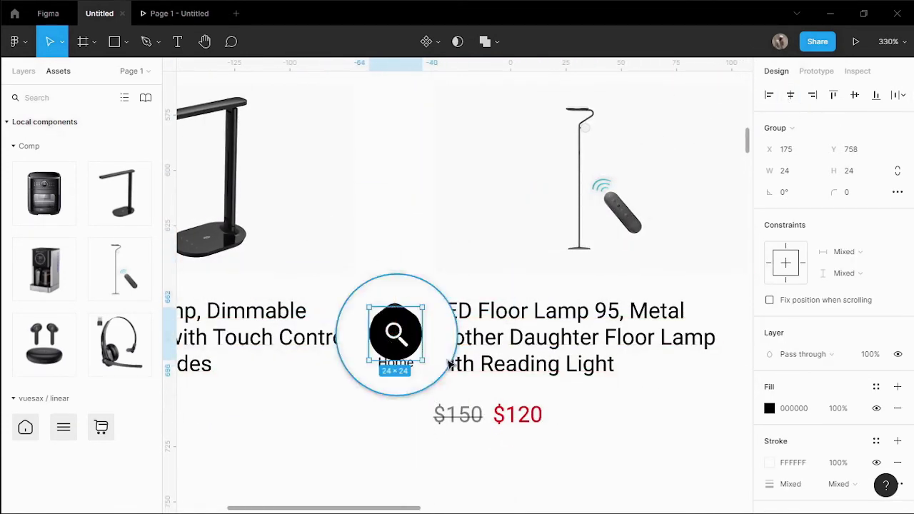
- Send the stacked icon buttons behind the Home button in the Day 08 frame
{"action": "right_click", "coordinate": [398, 342]}
{"action": "left_click", "coordinate": [428, 210]}
{"action": "left_click", "coordinate": [387, 449]}
- Add an on-tap prototype interaction from the Home icon in Day 08 that navigates to the Day 9 frame
{"action": "scroll", "coordinate": [388, 447], "scroll_direction": "down", "scroll_amount": 5}
{"action": "left_click", "coordinate": [816, 71]}
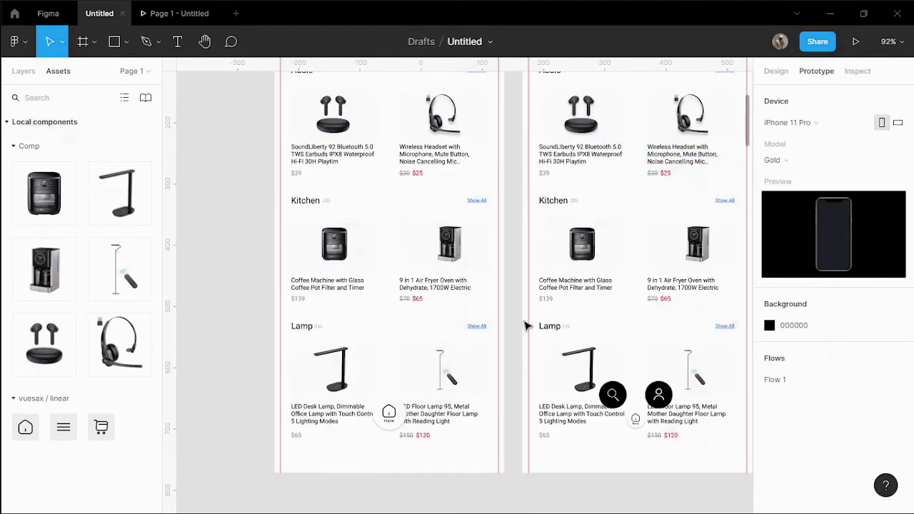
{"action": "left_click", "coordinate": [388, 413]}
{"action": "scroll", "coordinate": [392, 411], "scroll_direction": "up", "scroll_amount": 5}
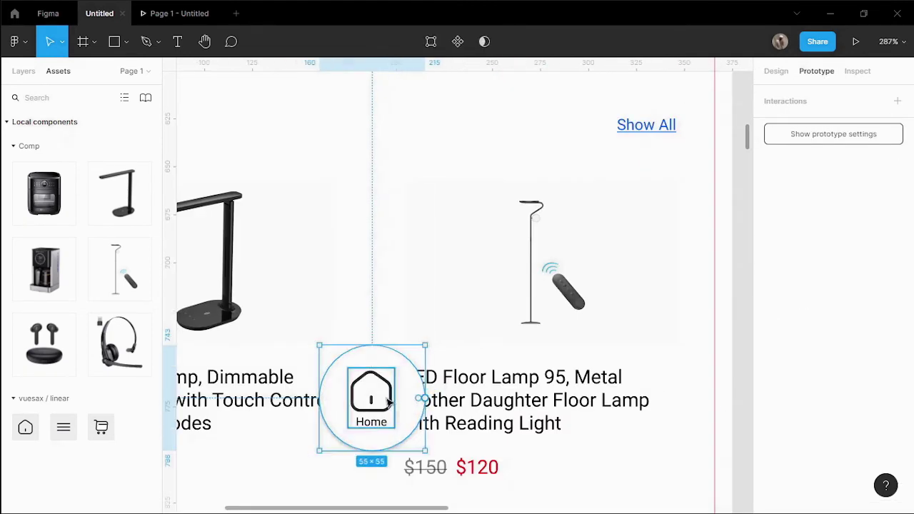
{"action": "double_click", "coordinate": [390, 403]}
{"action": "left_click_drag", "start_coordinate": [395, 398], "coordinate": [679, 398]}
- Set the interaction's animation to Smart animate with ease in and out easing and a duration of 400 ms
{"action": "left_click", "coordinate": [658, 230]}
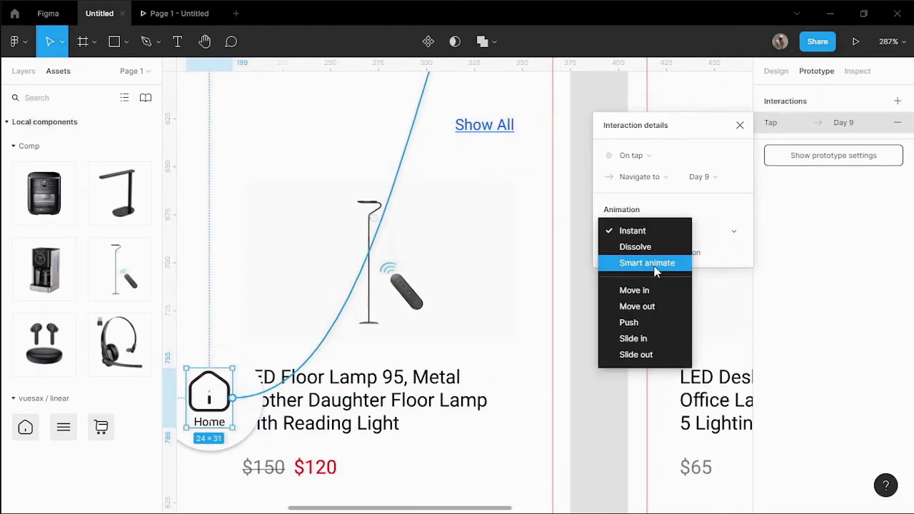
{"action": "left_click", "coordinate": [647, 263]}
{"action": "left_click", "coordinate": [639, 176]}
{"action": "key", "text": "Escape"}
{"action": "left_click", "coordinate": [662, 252]}
{"action": "left_click", "coordinate": [679, 269]}
{"action": "left_click", "coordinate": [712, 255]}
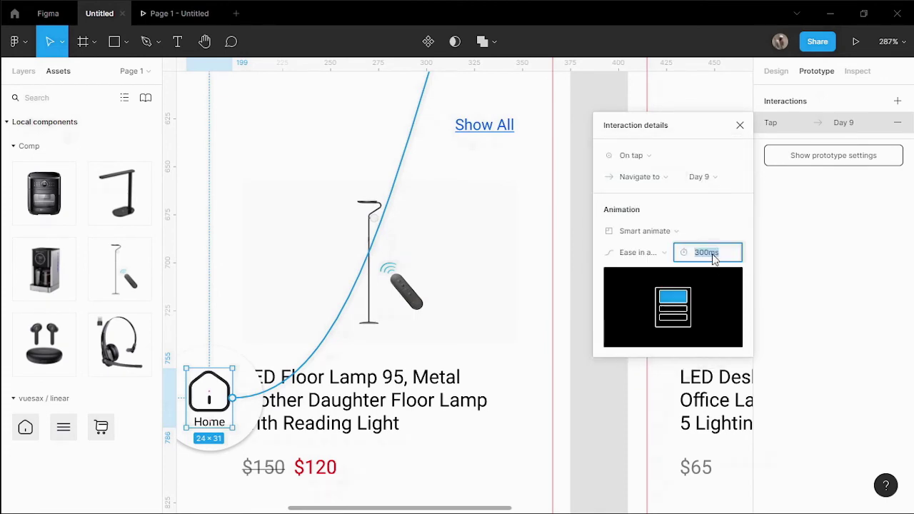
{"action": "left_click", "coordinate": [603, 427]}
- Add an on-tap prototype interaction from the Home icon in Day 9 that navigates back to Day 08
{"action": "scroll", "coordinate": [652, 457], "scroll_direction": "down", "scroll_amount": 5}
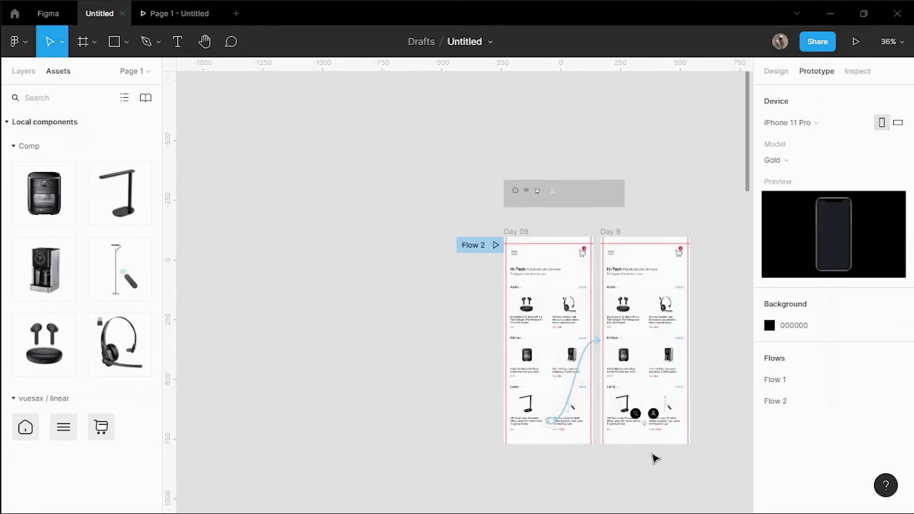
{"action": "scroll", "coordinate": [629, 347], "scroll_direction": "up", "scroll_amount": 5}
{"action": "left_click", "coordinate": [627, 332]}
{"action": "left_click_drag", "start_coordinate": [647, 334], "coordinate": [311, 331]}
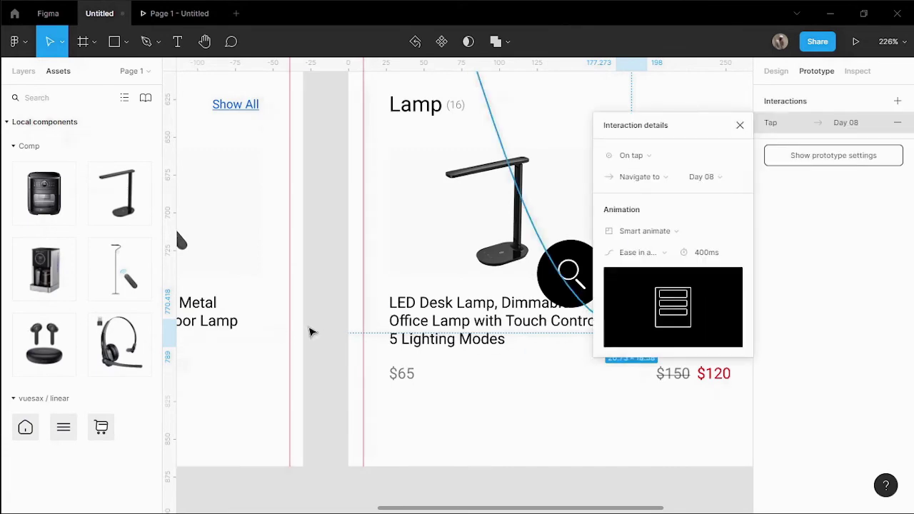
{"action": "left_click", "coordinate": [348, 230]}
{"action": "scroll", "coordinate": [361, 342], "scroll_direction": "down", "scroll_amount": 6}
{"action": "scroll", "coordinate": [369, 395], "scroll_direction": "up", "scroll_amount": 2}
{"action": "scroll", "coordinate": [370, 394], "scroll_direction": "down", "scroll_amount": 1}
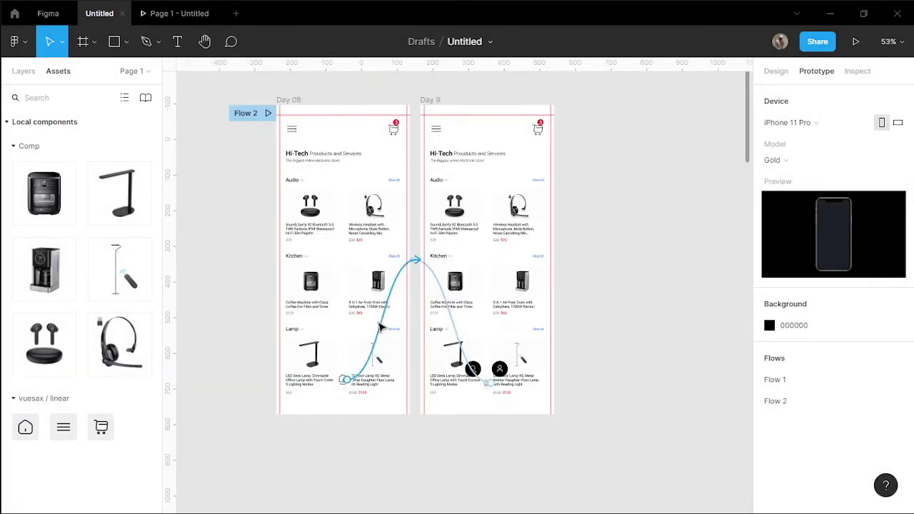
{"action": "left_click", "coordinate": [380, 325]}
{"action": "left_click", "coordinate": [443, 314]}
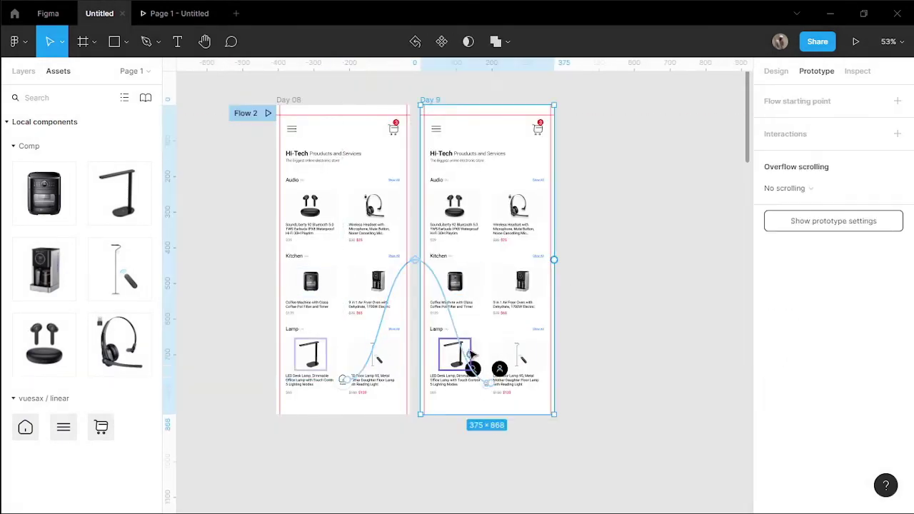
{"action": "left_click", "coordinate": [454, 321]}
{"action": "key", "text": "Escape"}
- Try to resize the frame around the Day 08 cart icon to 32 × 32
{"action": "scroll", "coordinate": [465, 152], "scroll_direction": "up", "scroll_amount": 10}
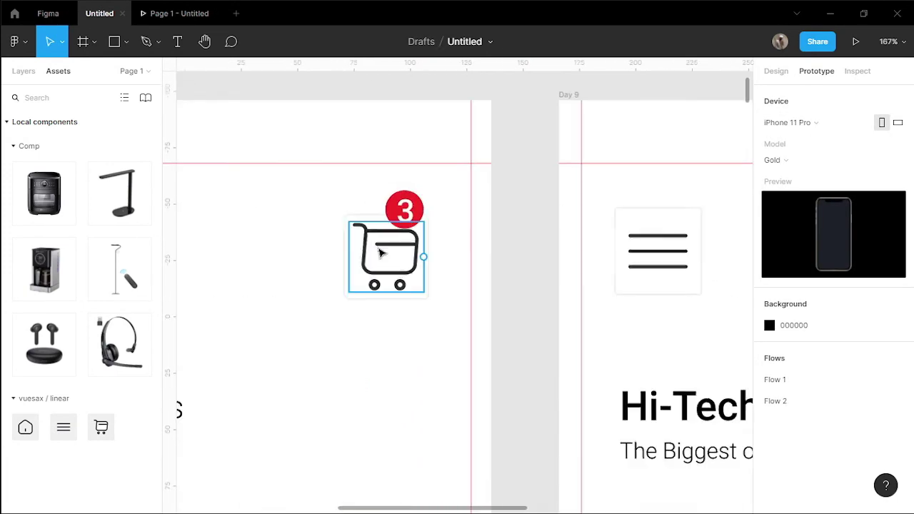
{"action": "left_click", "coordinate": [428, 265]}
{"action": "left_click", "coordinate": [774, 71]}
{"action": "key", "text": "Escape"}
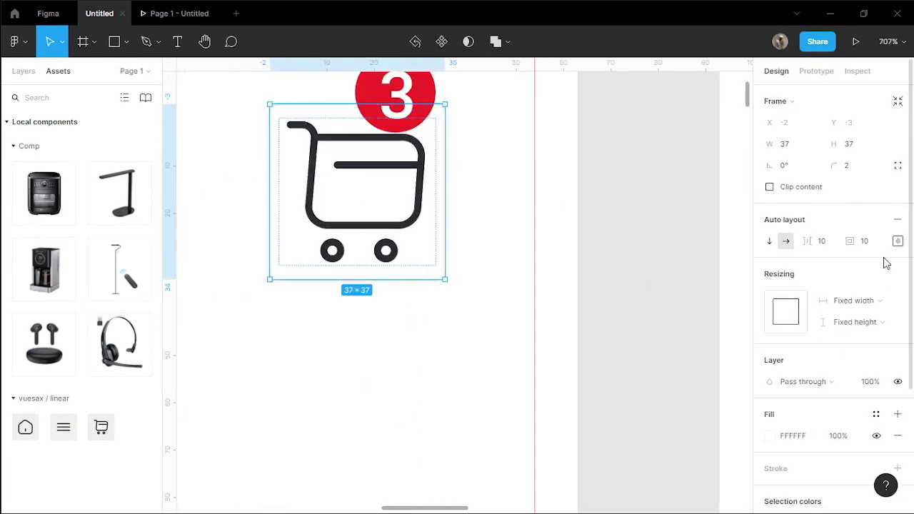
{"action": "left_click", "coordinate": [420, 255]}
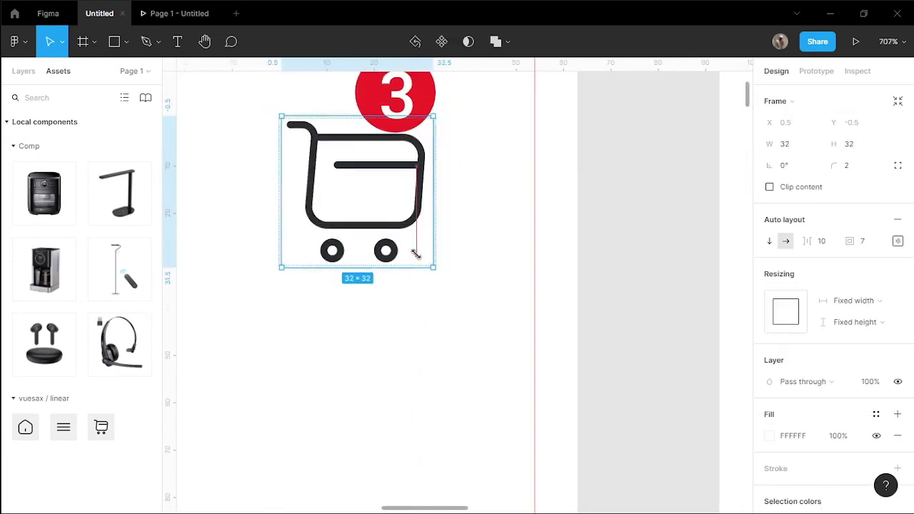
{"action": "key", "text": "Escape"}
{"action": "key", "text": "Escape"}
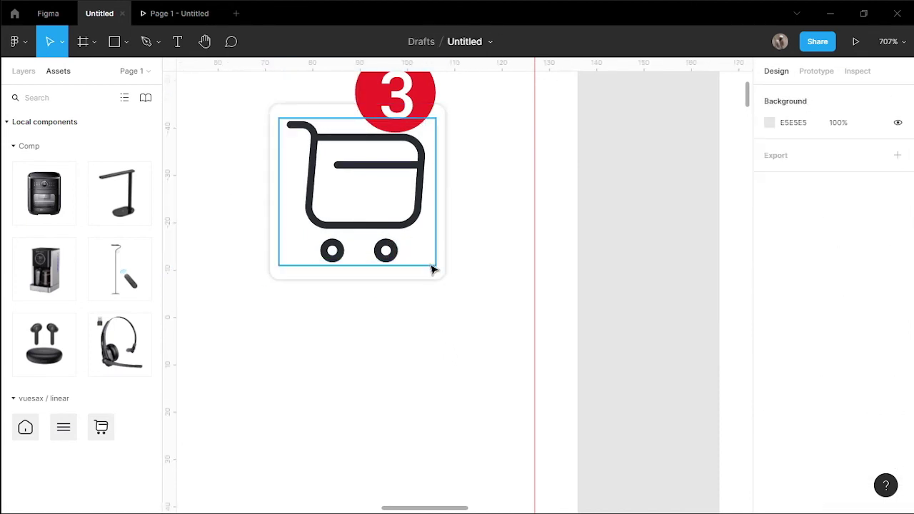
- Scale down the shopping cart icon inside its white button in the Day 08 frame
{"action": "left_click", "coordinate": [433, 266]}
{"action": "key", "text": "Escape"}
{"action": "left_click", "coordinate": [412, 225]}
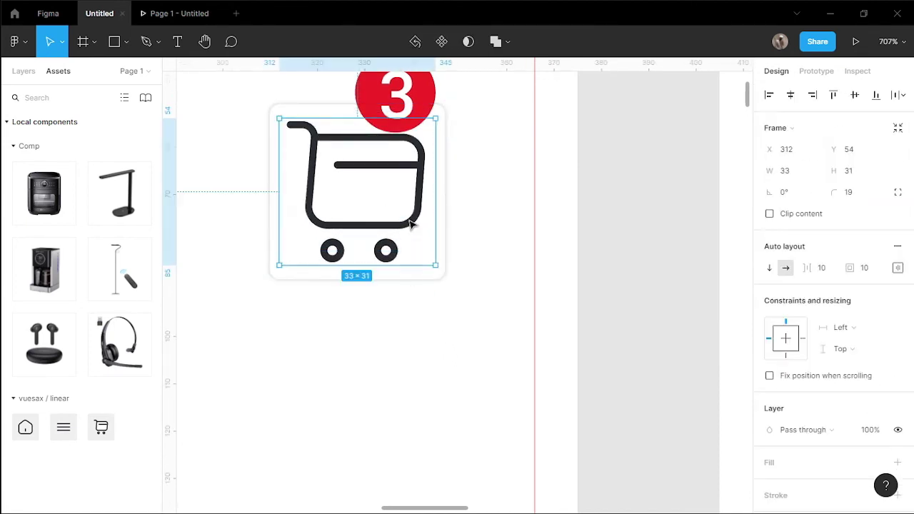
{"action": "key", "text": "Escape"}
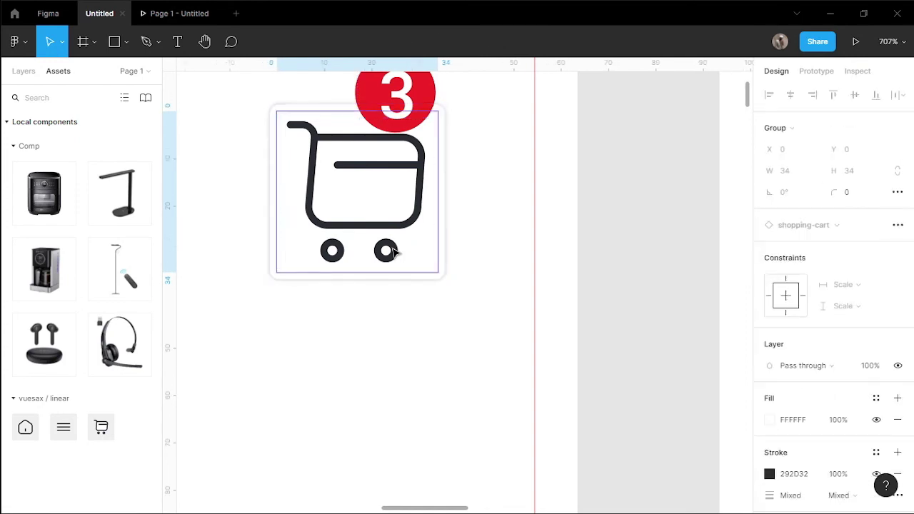
{"action": "key", "text": "Escape"}
{"action": "key", "text": "Escape"}
{"action": "left_click", "coordinate": [429, 270]}
{"action": "left_click_drag", "start_coordinate": [430, 270], "coordinate": [408, 250]}
- Shrink the red notification badge above the Day 08 cart icon to about 13 px high
{"action": "left_click", "coordinate": [342, 339]}
{"action": "left_click", "coordinate": [433, 136]}
{"action": "left_click_drag", "start_coordinate": [433, 136], "coordinate": [402, 114]}
{"action": "scroll", "coordinate": [400, 207], "scroll_direction": "up", "scroll_amount": 2}
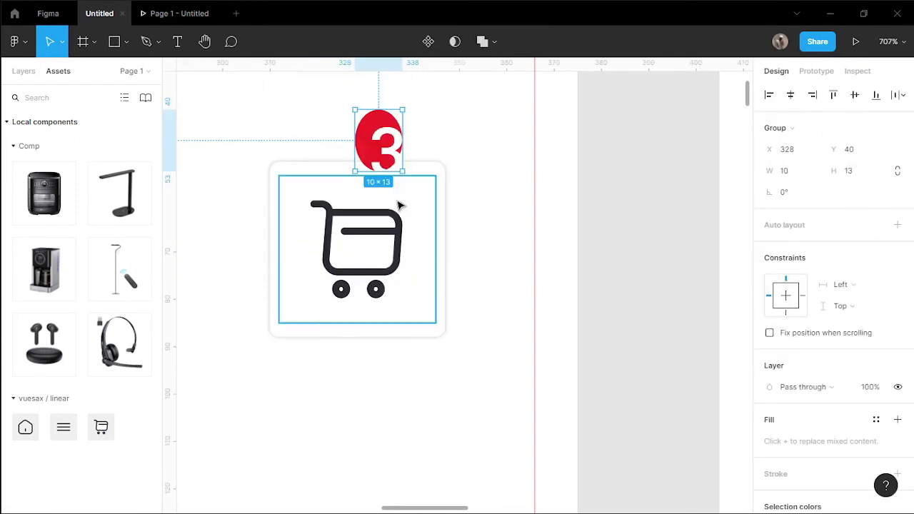
- Set the badge number's font size to 11 and reposition the number within the red circle
{"action": "key", "text": "Return"}
{"action": "left_click", "coordinate": [886, 386]}
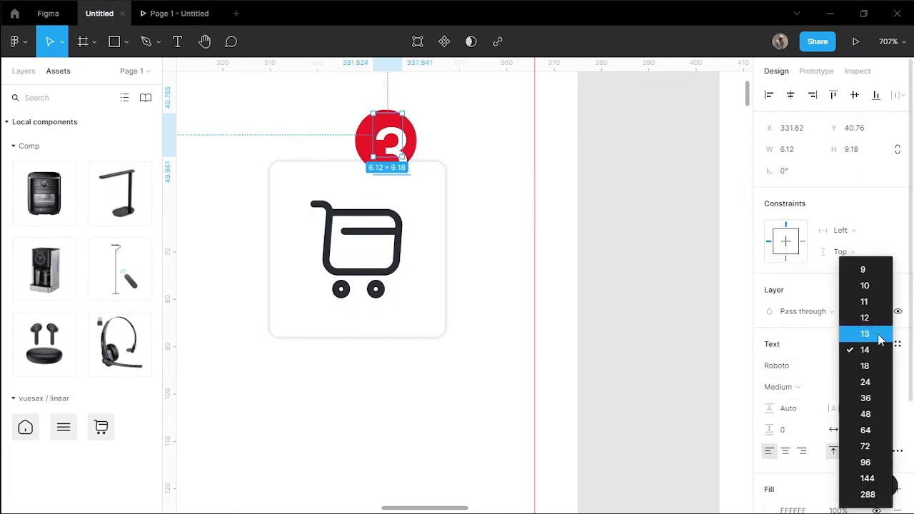
{"action": "left_click", "coordinate": [851, 331]}
{"action": "double_click", "coordinate": [406, 154]}
{"action": "key", "text": "Escape"}
{"action": "left_click_drag", "start_coordinate": [396, 149], "coordinate": [412, 171]}
{"action": "key", "text": "Escape"}
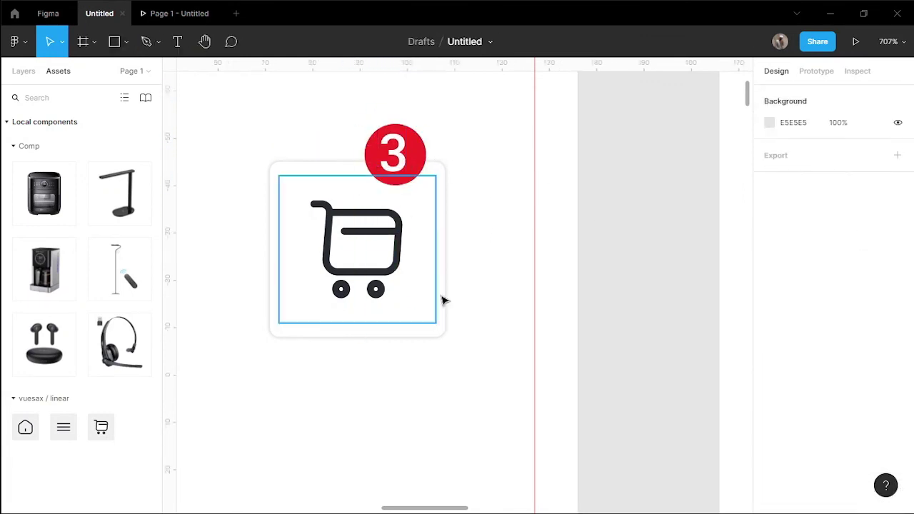
- Shrink the white rounded button behind the cart icon so it fits more tightly around the icon
{"action": "left_click", "coordinate": [440, 333]}
{"action": "left_click_drag", "start_coordinate": [440, 333], "coordinate": [400, 300]}
{"action": "key", "text": "Escape"}
- Place the badge on the smaller cart button's upper edge and centre its Regular-weight number at X 332, Y 48
{"action": "left_click_drag", "start_coordinate": [418, 155], "coordinate": [398, 172]}
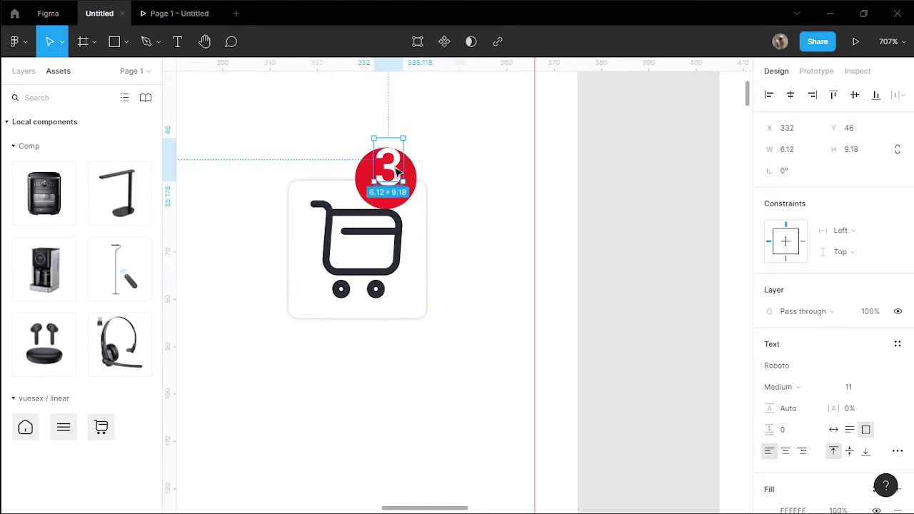
{"action": "key", "text": "Escape"}
{"action": "key", "text": "ctrl+z"}
{"action": "key", "text": "ctrl+z"}
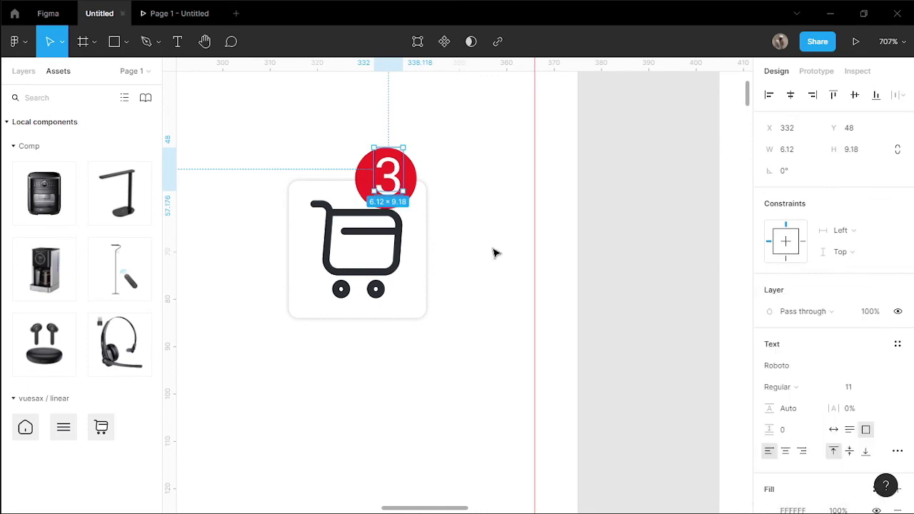
- Shrink the frame around the Day 08 hamburger menu icon, scaling it down evenly from its lower-right corner
{"action": "left_click", "coordinate": [600, 232]}
{"action": "scroll", "coordinate": [599, 232], "scroll_direction": "down", "scroll_amount": 5}
{"action": "scroll", "coordinate": [377, 231], "scroll_direction": "up", "scroll_amount": 5}
{"action": "left_click", "coordinate": [365, 230]}
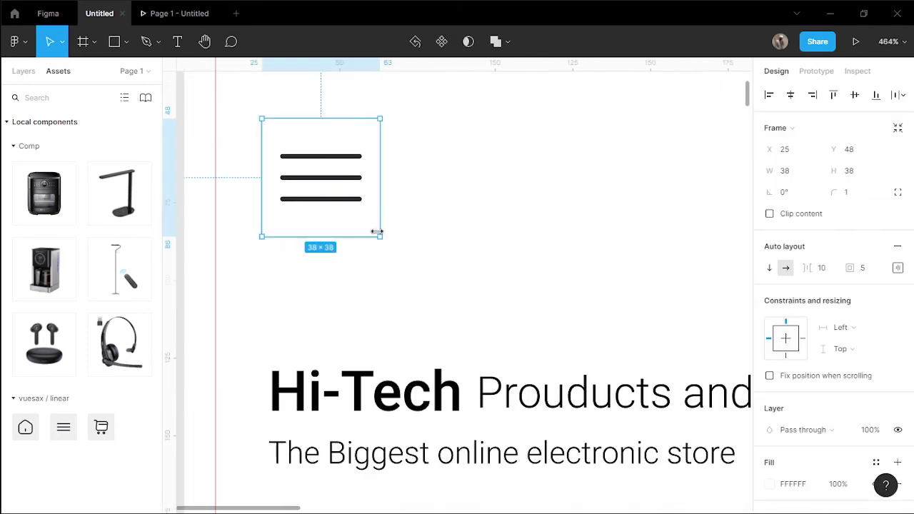
{"action": "key", "text": "Escape"}
{"action": "left_click", "coordinate": [369, 210]}
{"action": "left_click_drag", "start_coordinate": [379, 236], "coordinate": [351, 209]}
{"action": "scroll", "coordinate": [402, 279], "scroll_direction": "down", "scroll_amount": 5}
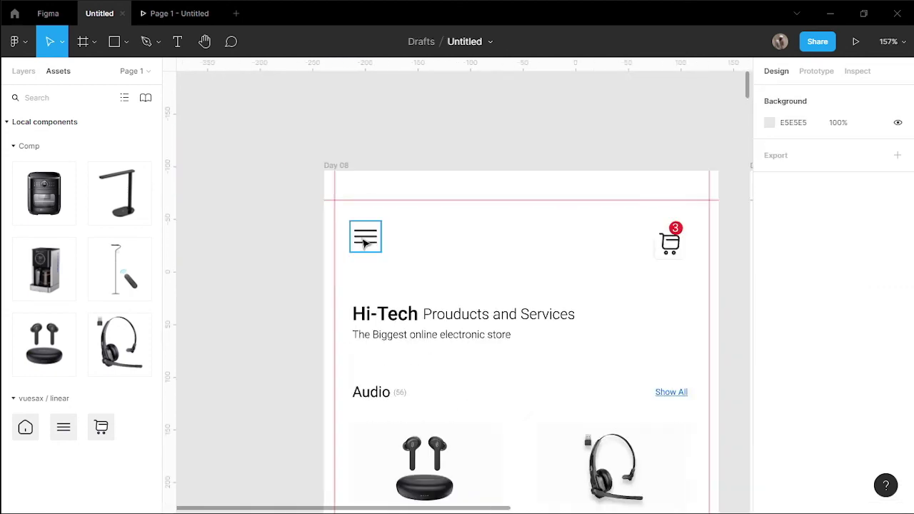
- Deselect everything, switch to the prototype preview, and display it at 100% full size
{"action": "left_click", "coordinate": [279, 255]}
{"action": "scroll", "coordinate": [278, 255], "scroll_direction": "down", "scroll_amount": 5}
{"action": "key", "text": "ctrl+Tab"}
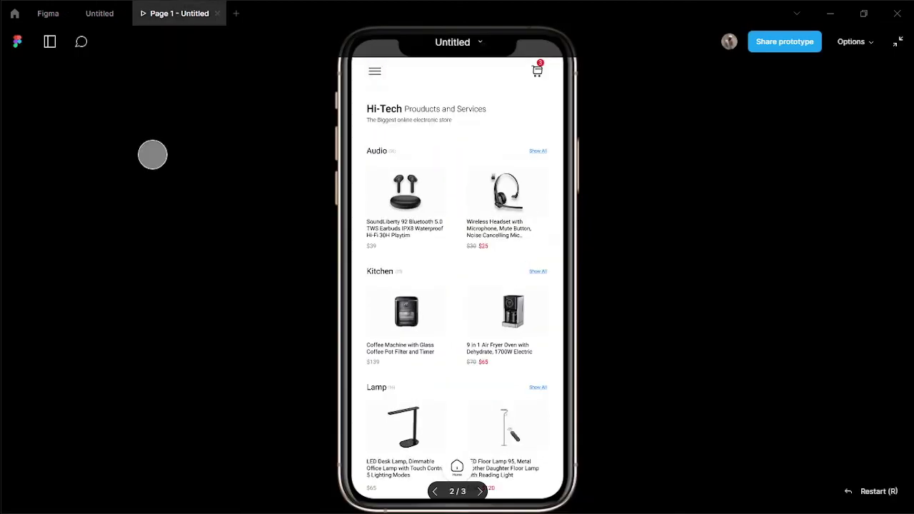
{"action": "left_click", "coordinate": [867, 43]}
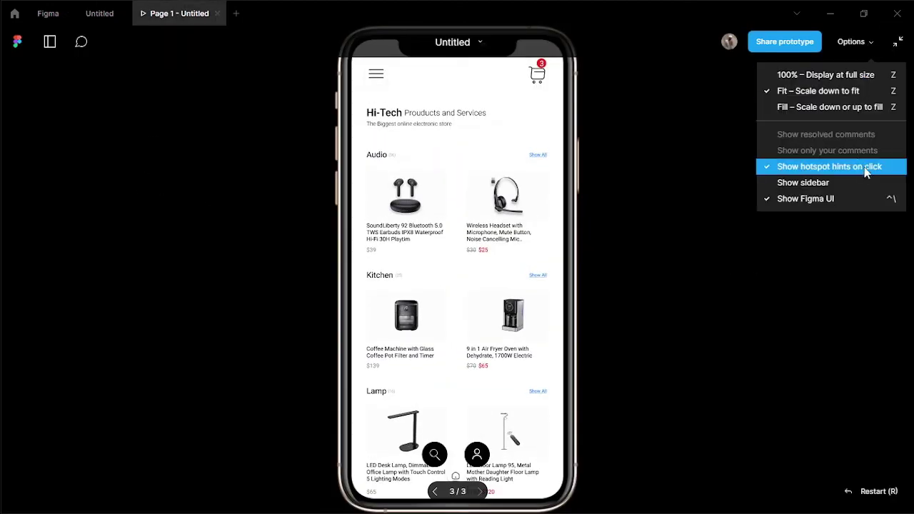
{"action": "left_click", "coordinate": [875, 90]}
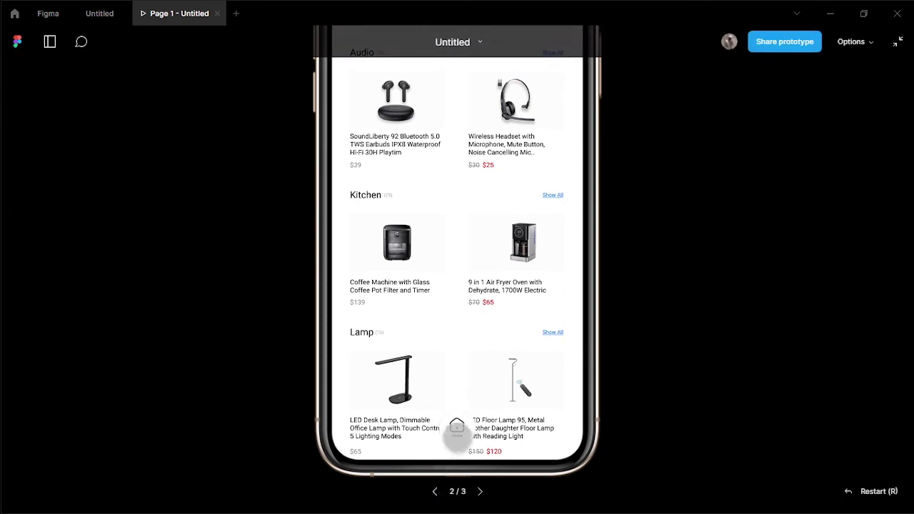
- Test the Home icon expanding and collapsing the search and user buttons, and scale the preview down to fit
{"action": "left_click", "coordinate": [457, 427]}
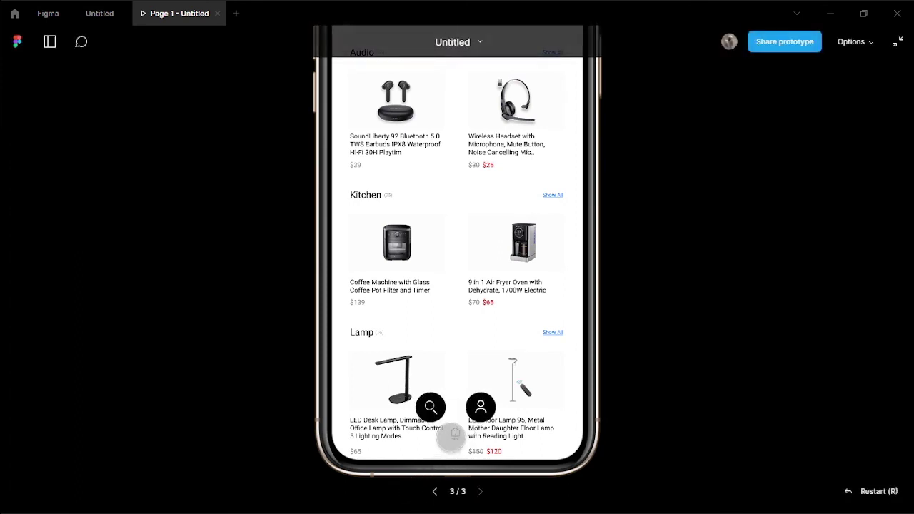
{"action": "left_click", "coordinate": [454, 433]}
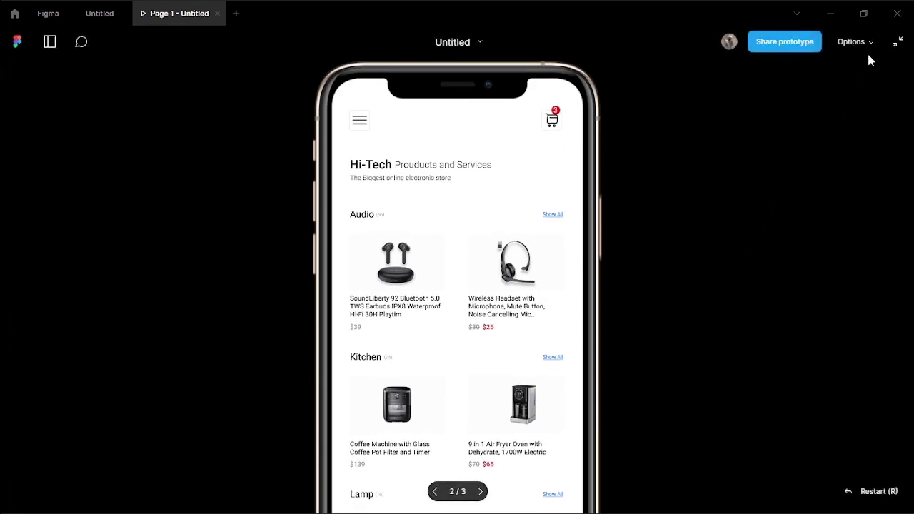
{"action": "left_click", "coordinate": [870, 47]}
{"action": "left_click", "coordinate": [863, 90]}
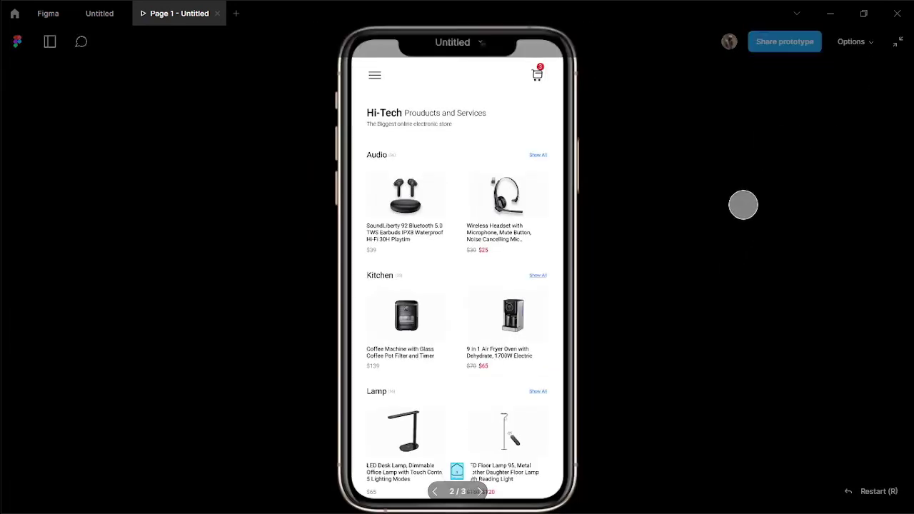